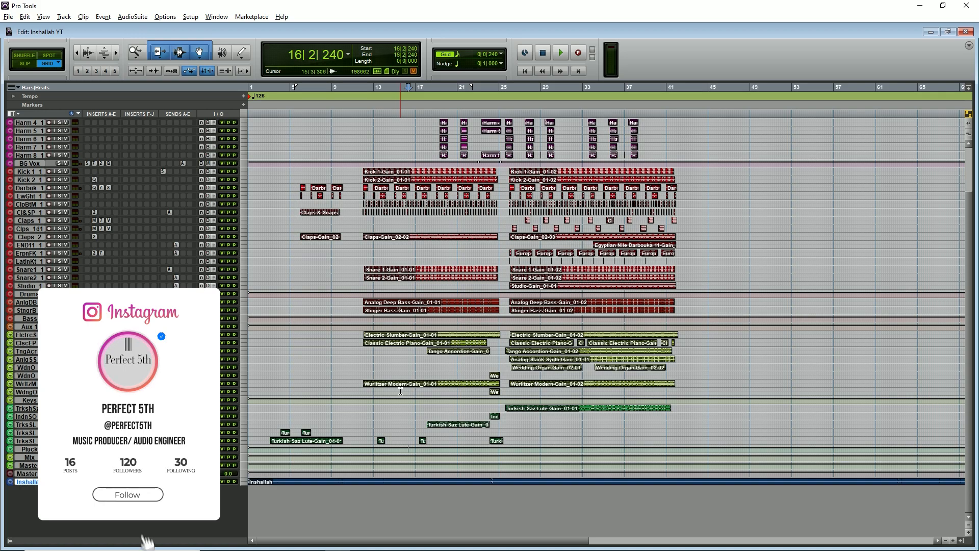
Play the full arrangement from bar 25 beat 4 and toggle the mute on the Rverb track.
{"action": "scroll", "coordinate": [401, 391], "scroll_direction": "up", "scroll_amount": 3}
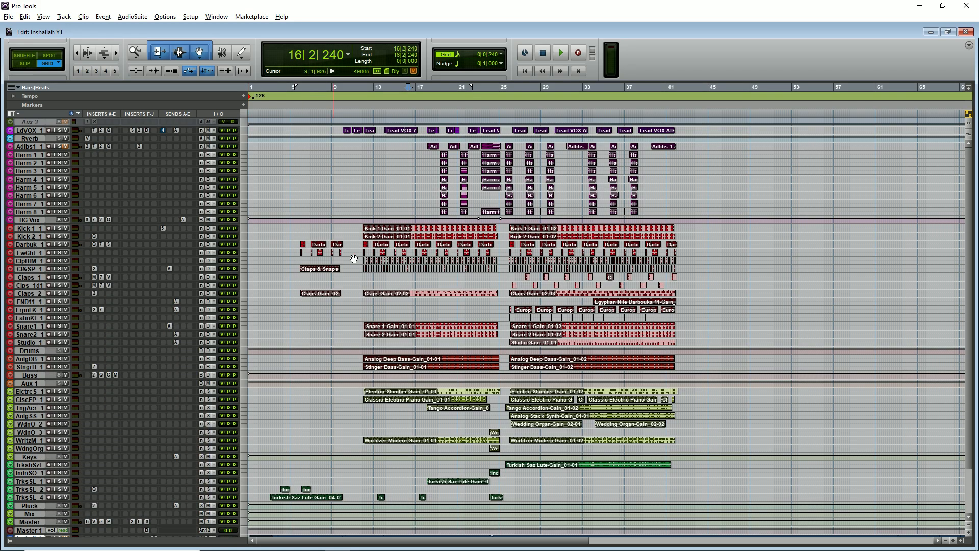
{"action": "left_click", "coordinate": [451, 276]}
{"action": "key", "text": "space"}
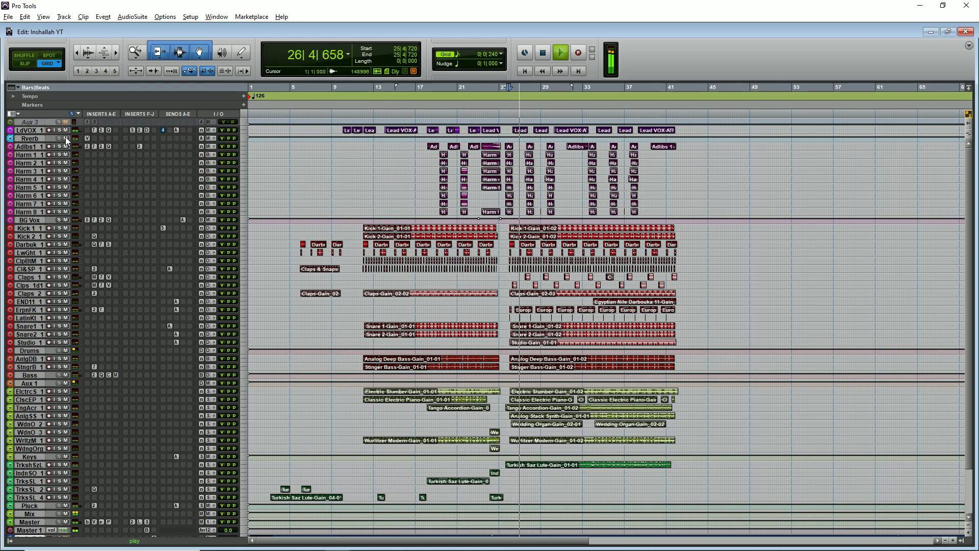
{"action": "left_click", "coordinate": [66, 138]}
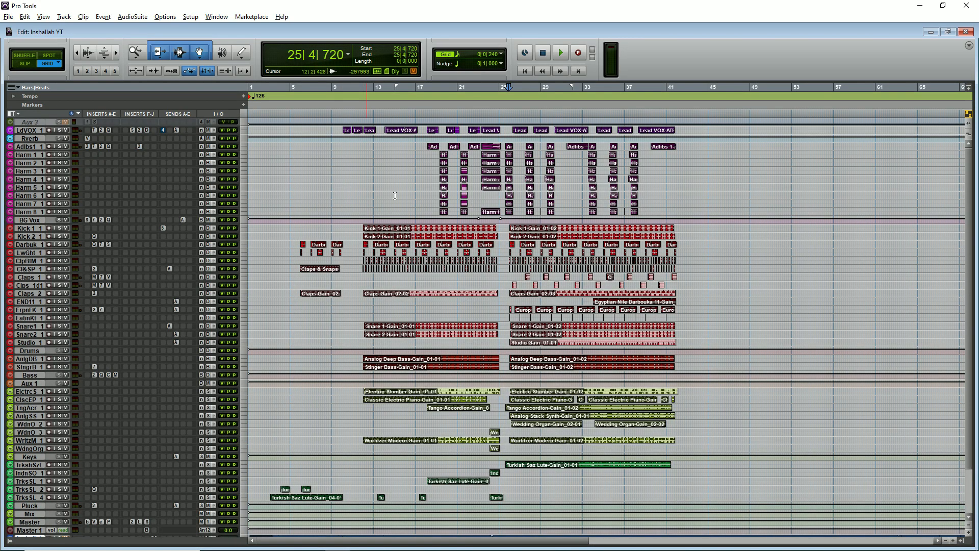
Look over the arrangement's tracks from the lead vocal down to the master tracks.
{"action": "scroll", "coordinate": [718, 243], "scroll_direction": "down", "scroll_amount": 3}
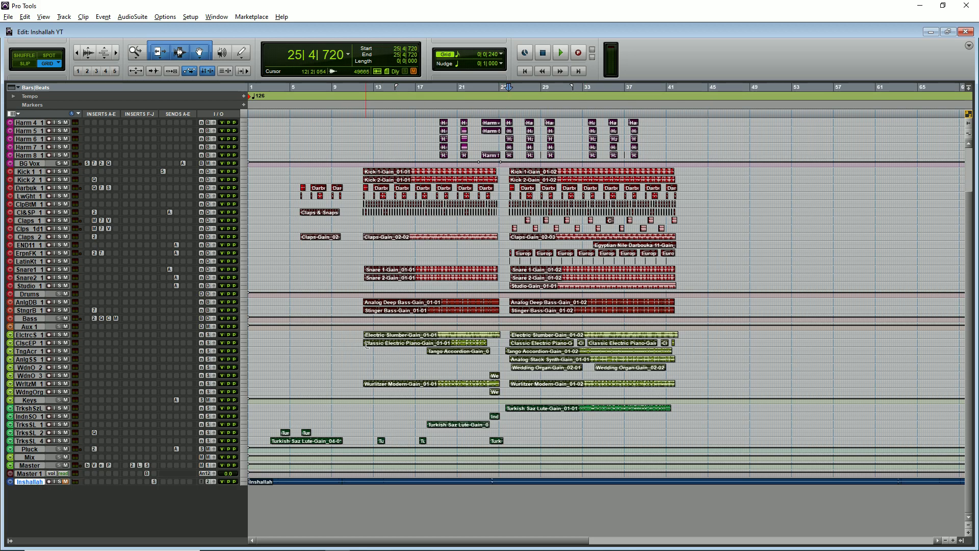
{"action": "scroll", "coordinate": [371, 305], "scroll_direction": "up", "scroll_amount": 3}
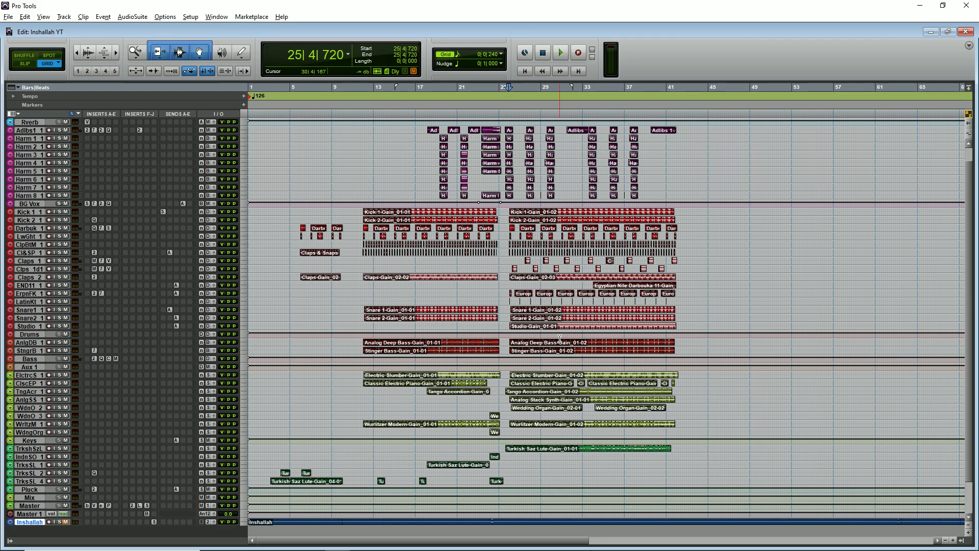
{"action": "scroll", "coordinate": [560, 339], "scroll_direction": "up", "scroll_amount": 1}
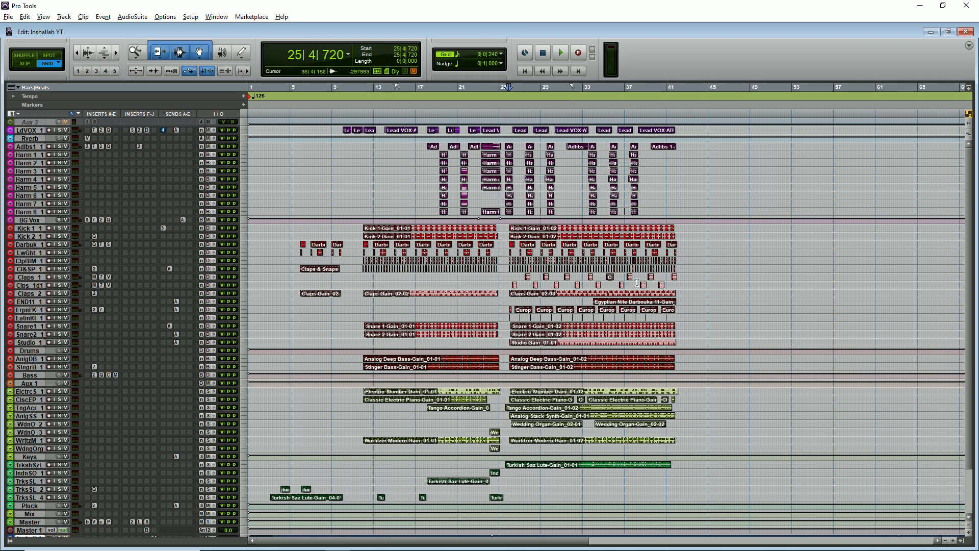
{"action": "scroll", "coordinate": [421, 345], "scroll_direction": "down", "scroll_amount": 3}
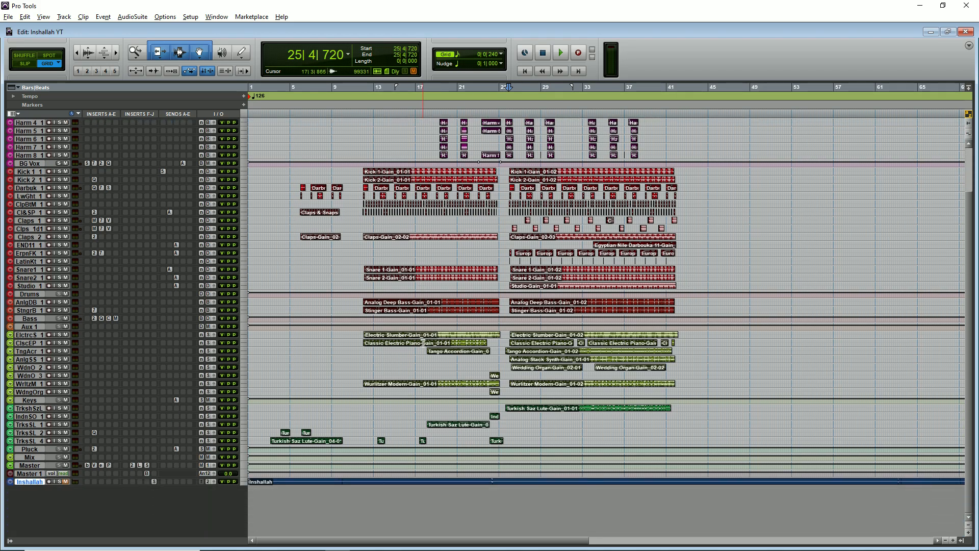
{"action": "scroll", "coordinate": [423, 342], "scroll_direction": "up", "scroll_amount": 1}
{"action": "scroll", "coordinate": [423, 341], "scroll_direction": "up", "scroll_amount": 2}
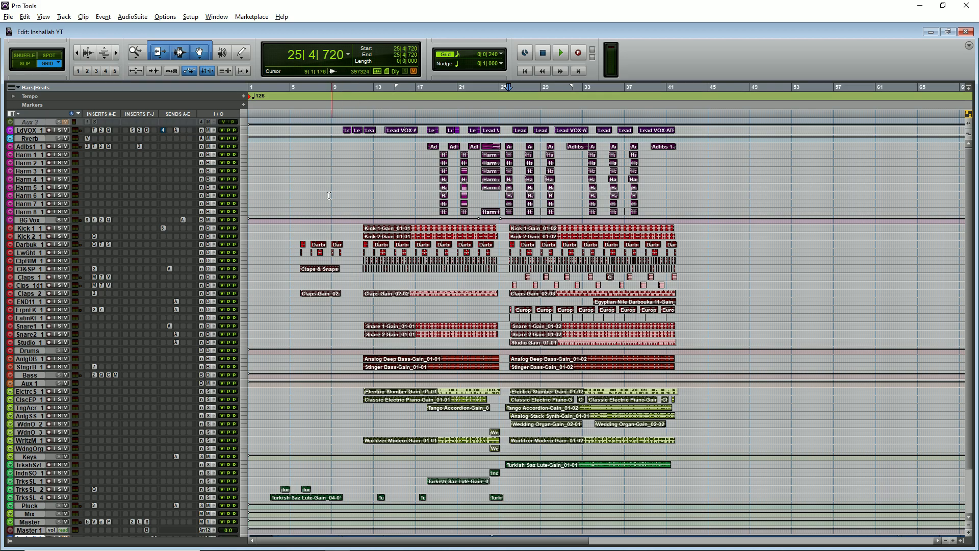
Enlarge the track heights, then select and solo the drum tracks from Kick 1_1 through Studio_1 for playback.
{"action": "left_click_drag", "start_coordinate": [301, 162], "coordinate": [788, 536]}
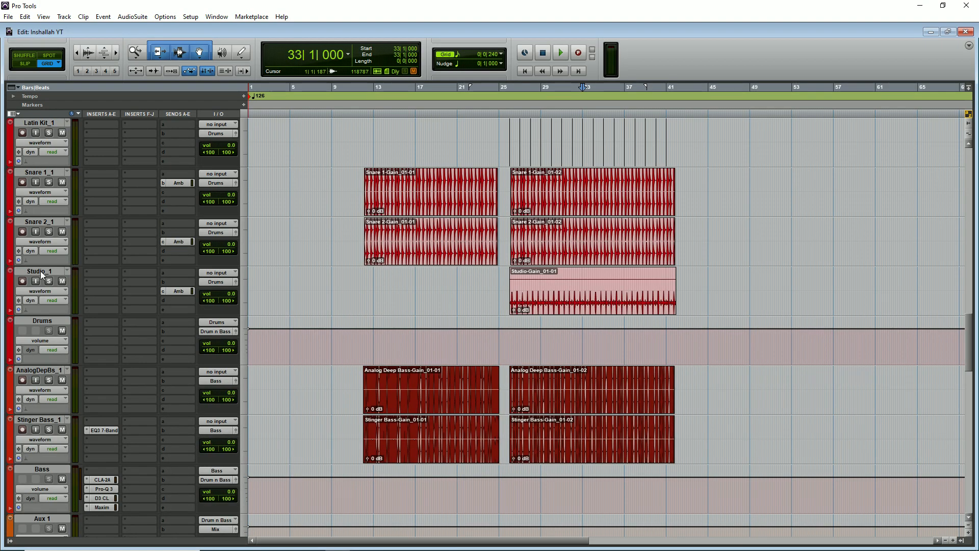
{"action": "left_click", "coordinate": [41, 271], "text": "shift"}
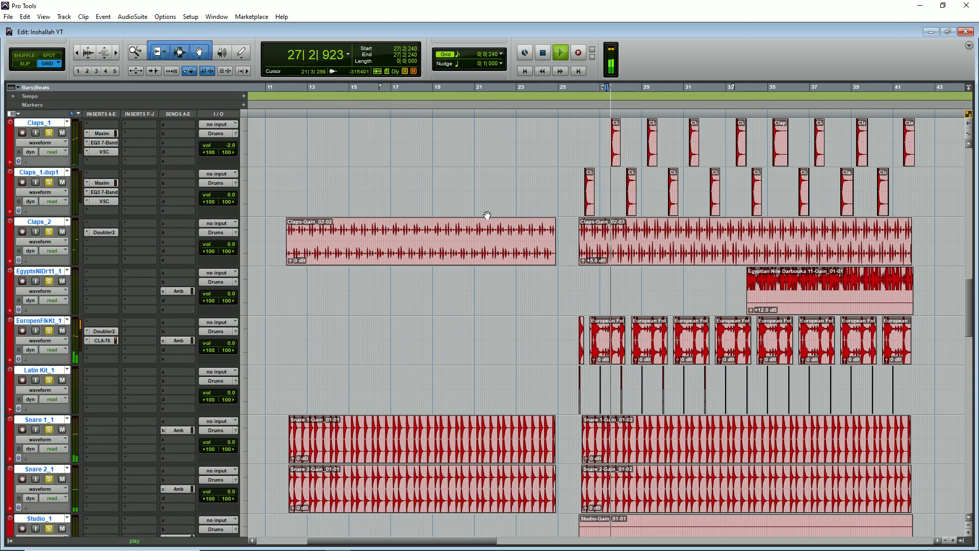
{"action": "scroll", "coordinate": [243, 205], "scroll_direction": "down", "scroll_amount": 10}
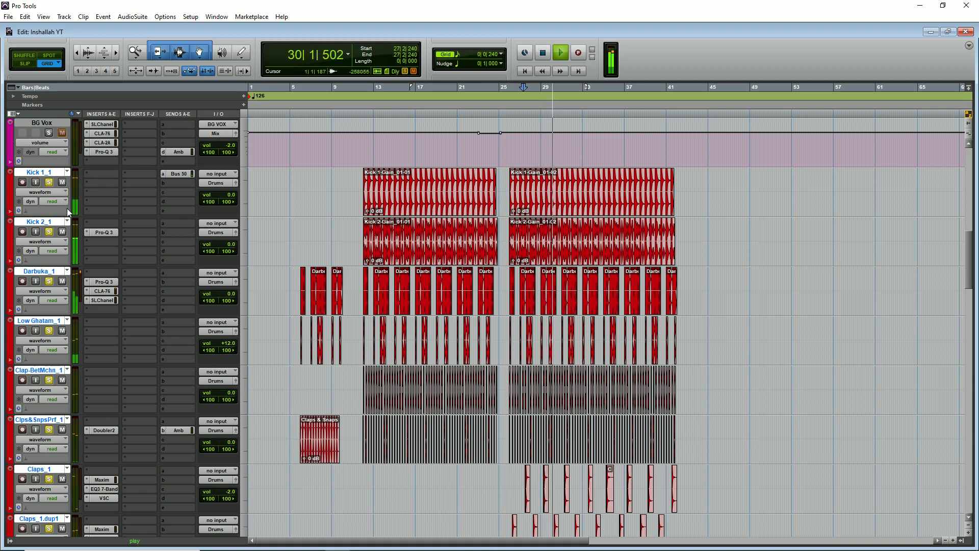
Solo only Kick 1_1 among the drums, play it from bar 25 beat 4 and inspect its Bus 50 send.
{"action": "left_click", "coordinate": [48, 183], "text": "ctrl"}
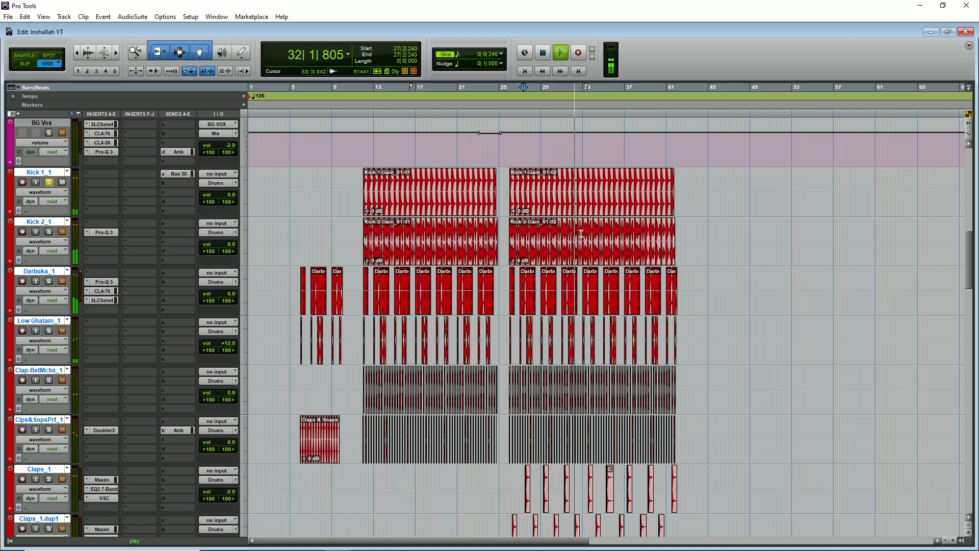
{"action": "key", "text": "space"}
{"action": "left_click", "coordinate": [504, 180]}
{"action": "key", "text": "t"}
{"action": "key", "text": "t"}
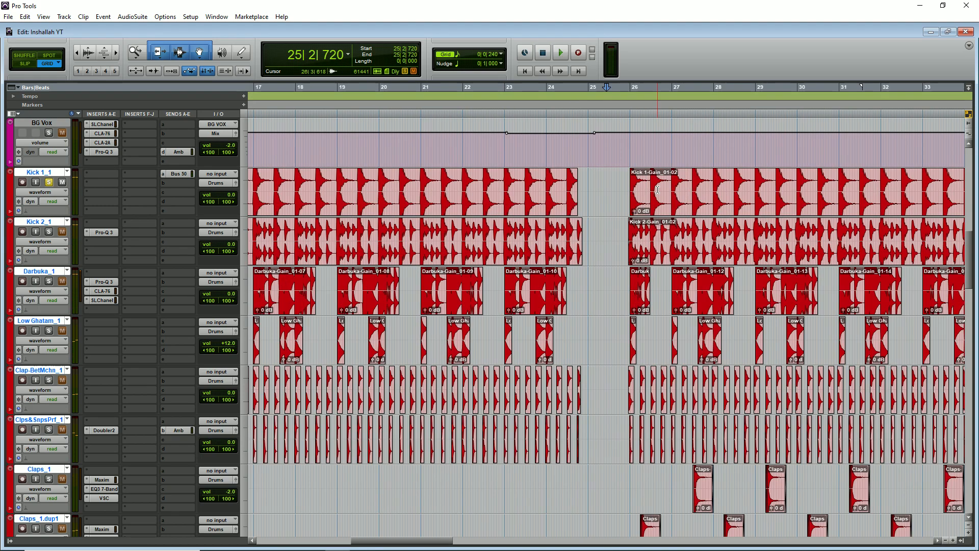
{"action": "key", "text": "space"}
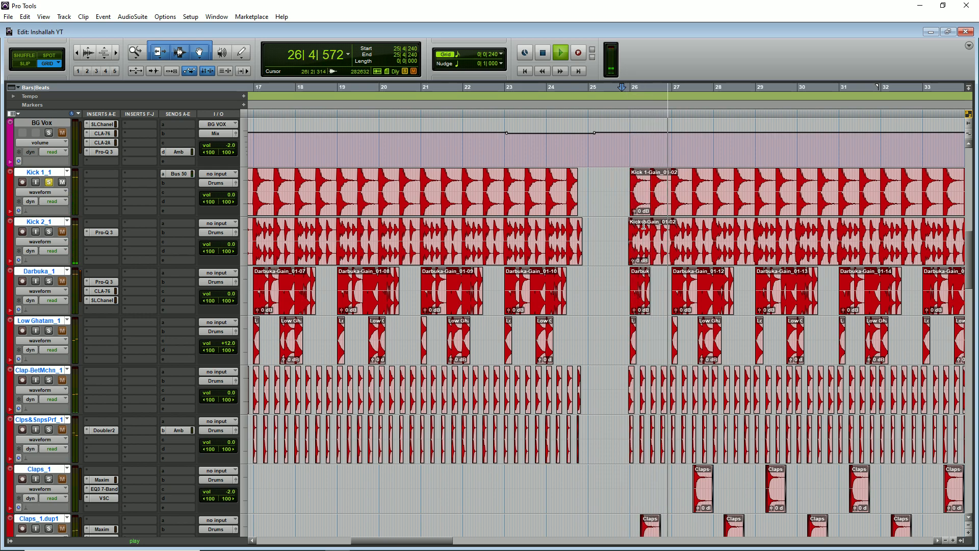
{"action": "left_click", "coordinate": [179, 173]}
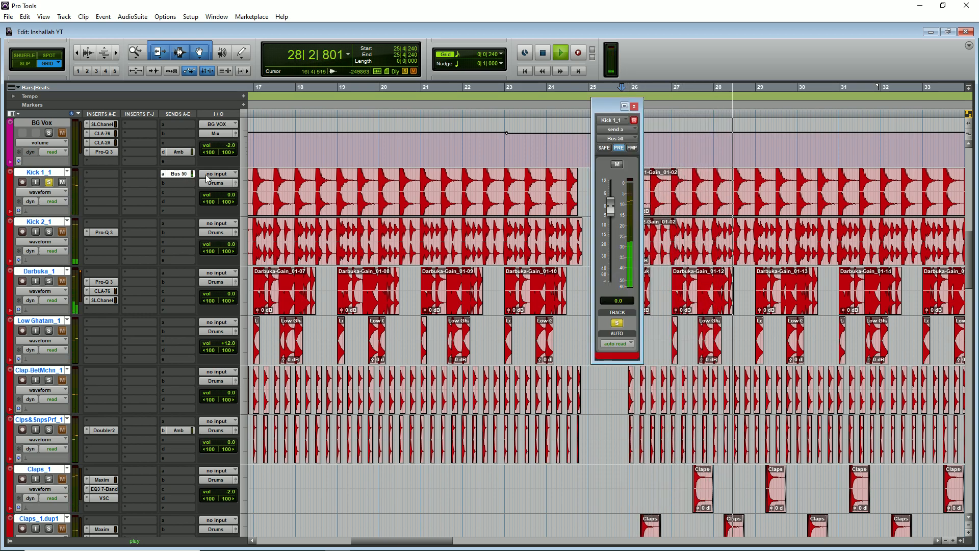
{"action": "left_click", "coordinate": [634, 106]}
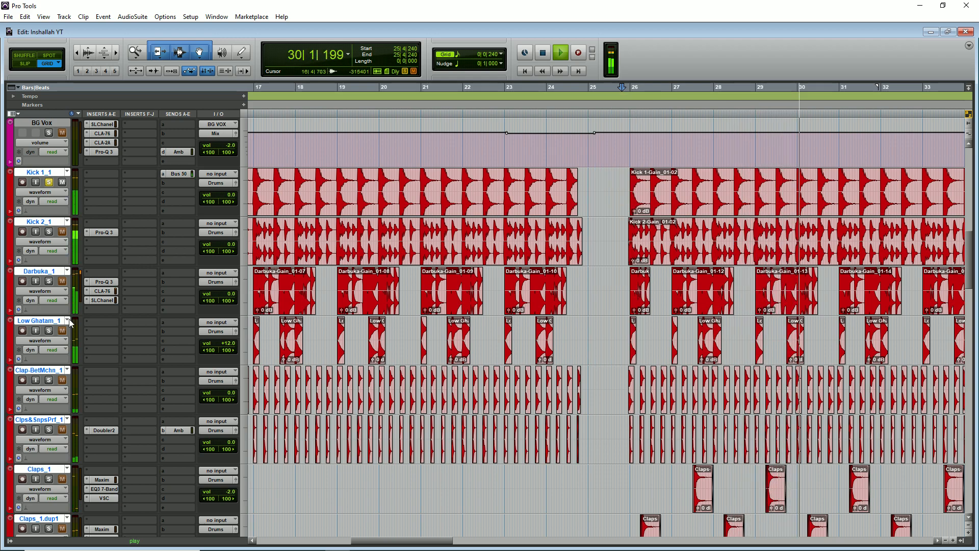
Solo Kick 2_1 in place of Kick 1_1 and play it from bar 32.
{"action": "left_click", "coordinate": [49, 232]}
{"action": "left_click", "coordinate": [49, 182]}
{"action": "key", "text": "r"}
{"action": "key", "text": "r"}
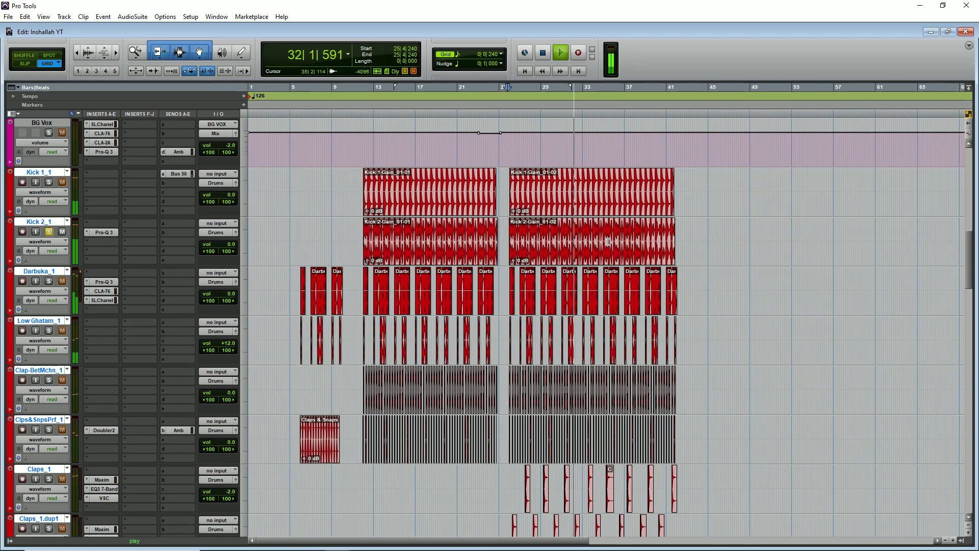
{"action": "left_click", "coordinate": [572, 229]}
{"action": "key", "text": "t"}
{"action": "key", "text": "t"}
{"action": "key", "text": "t"}
{"action": "key", "text": "r"}
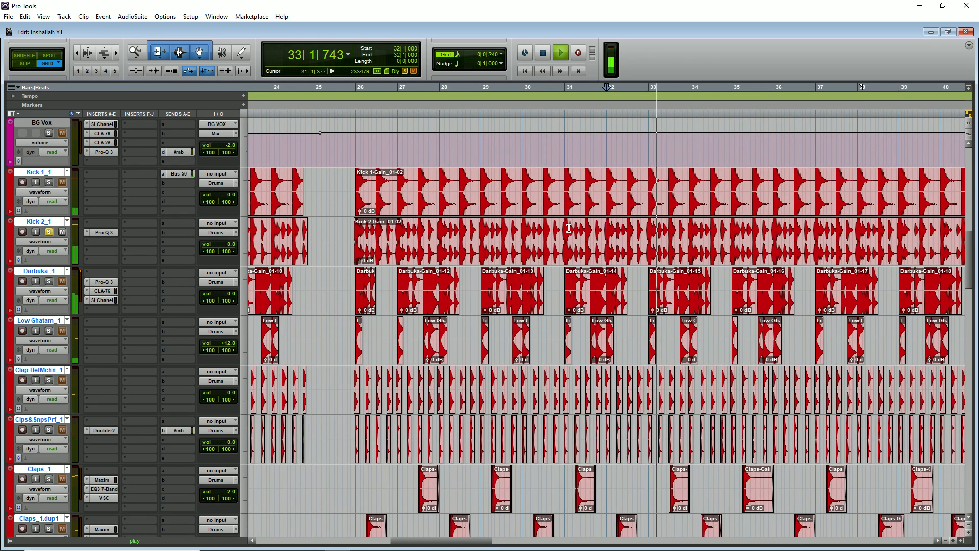
Inspect the low-frequency boost in Kick 2_1's Pro-Q 3 and compare the sound with the EQ bypassed and active.
{"action": "left_click", "coordinate": [119, 232]}
{"action": "mouse_move", "coordinate": [420, 201]}
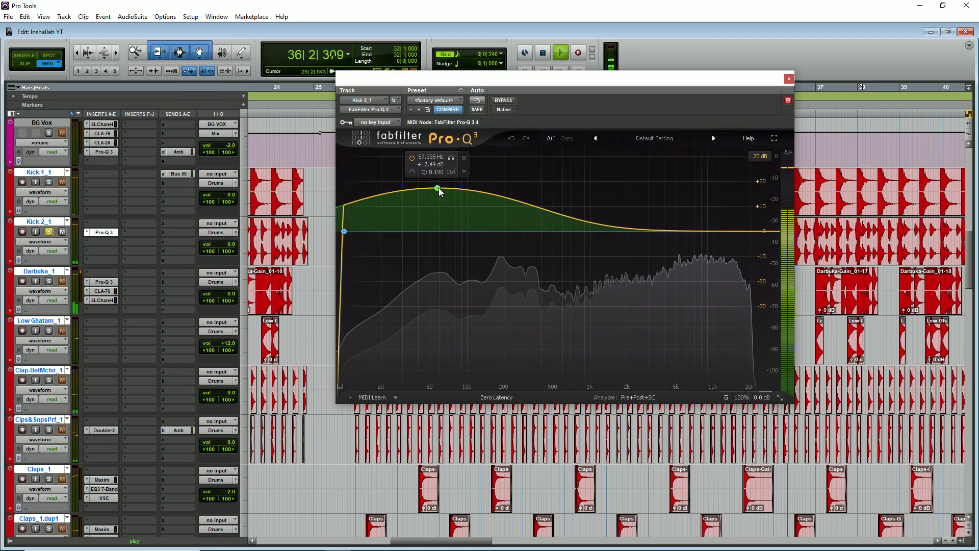
{"action": "left_click", "coordinate": [502, 101]}
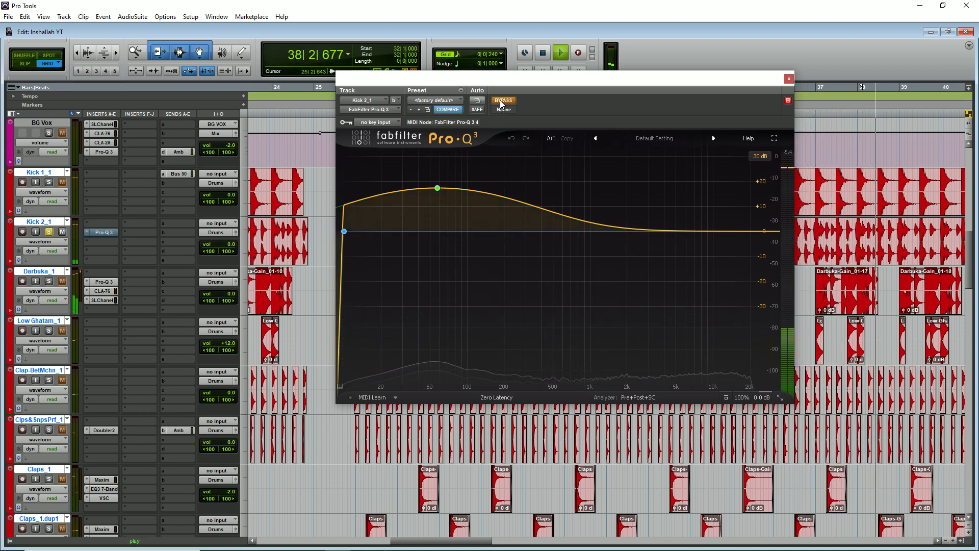
{"action": "left_click", "coordinate": [501, 102]}
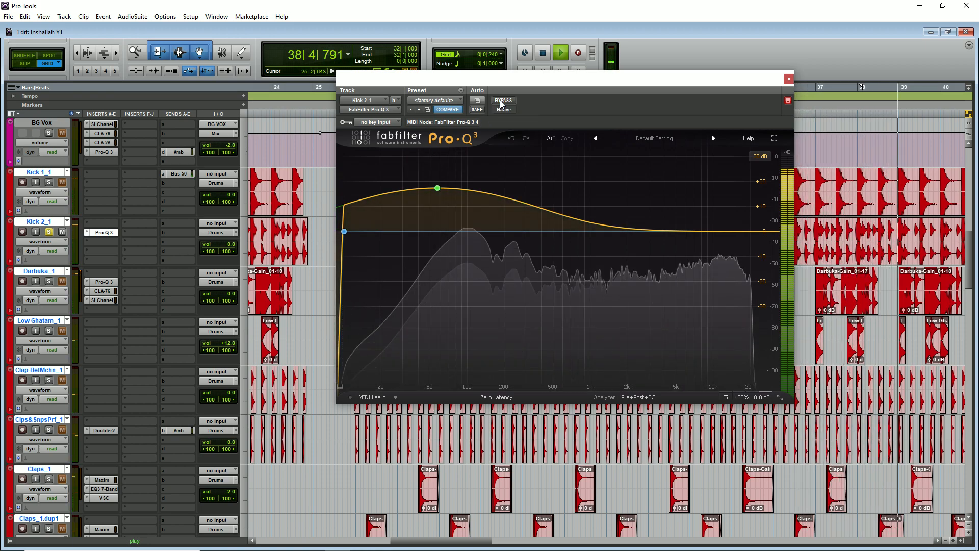
{"action": "left_click", "coordinate": [789, 79]}
Solo Darbuka_1 in place of Kick 2_1 and play it from bar 25 beat 4.
{"action": "key", "text": "r"}
{"action": "key", "text": "r"}
{"action": "left_click", "coordinate": [507, 277]}
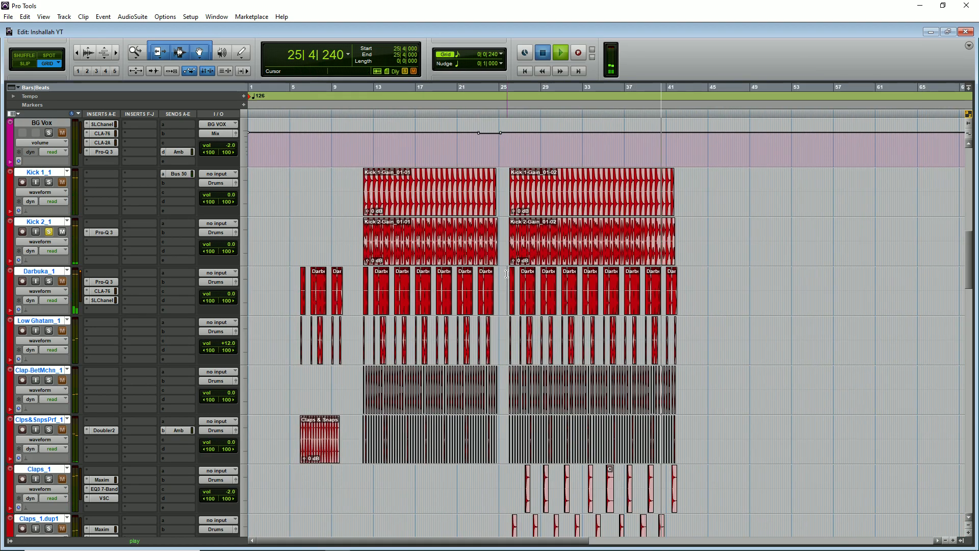
{"action": "key", "text": "space"}
{"action": "key", "text": "space"}
{"action": "key", "text": "t"}
{"action": "key", "text": "t"}
{"action": "key", "text": "t"}
{"action": "left_click", "coordinate": [49, 282]}
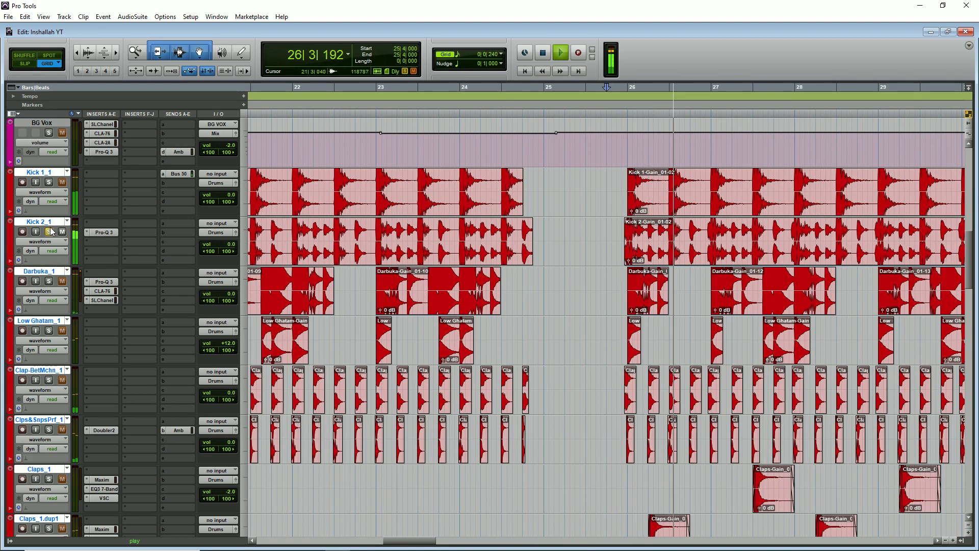
{"action": "key", "text": "r"}
{"action": "key", "text": "r"}
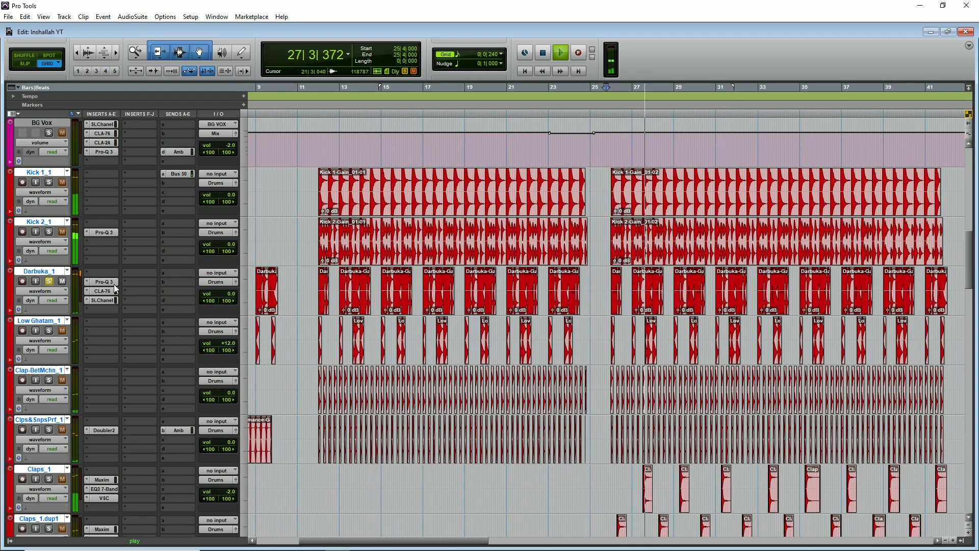
Bypass the CLA-76 and SSLChannel inserts on Darbuka_1 and open its Pro-Q 3 with the EQ active.
{"action": "left_click", "coordinate": [111, 292], "text": "ctrl"}
{"action": "left_click", "coordinate": [110, 301], "text": "ctrl"}
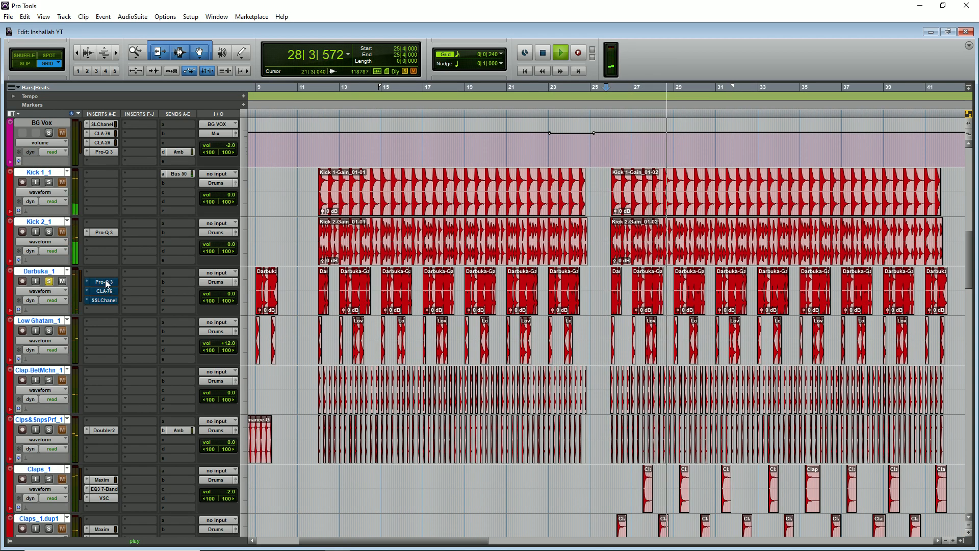
{"action": "left_click", "coordinate": [107, 282]}
{"action": "left_click", "coordinate": [503, 100]}
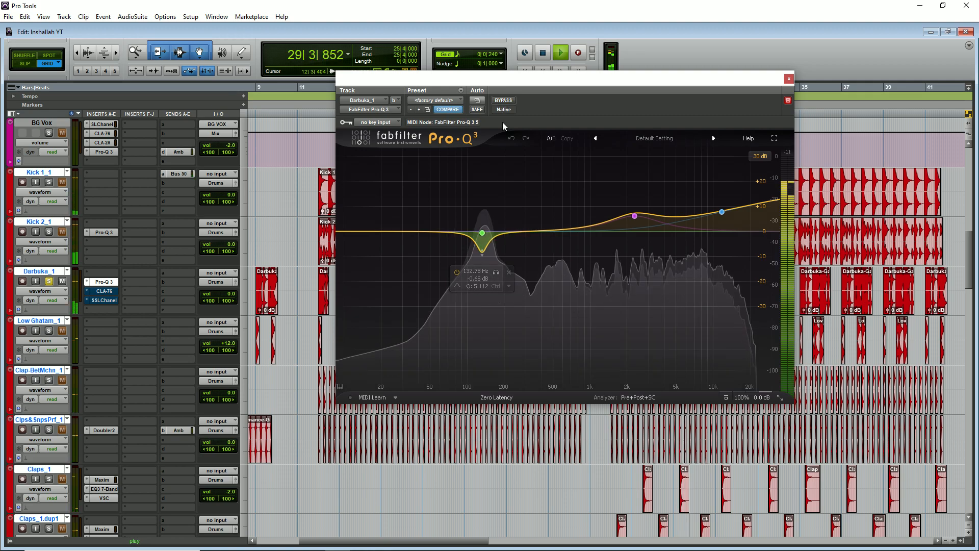
Replay Darbuka_1 from bar 25 beat 4, toggling its Pro-Q 3 bypass to compare the sound with and without EQ.
{"action": "left_click", "coordinate": [102, 282]}
{"action": "key", "text": "space"}
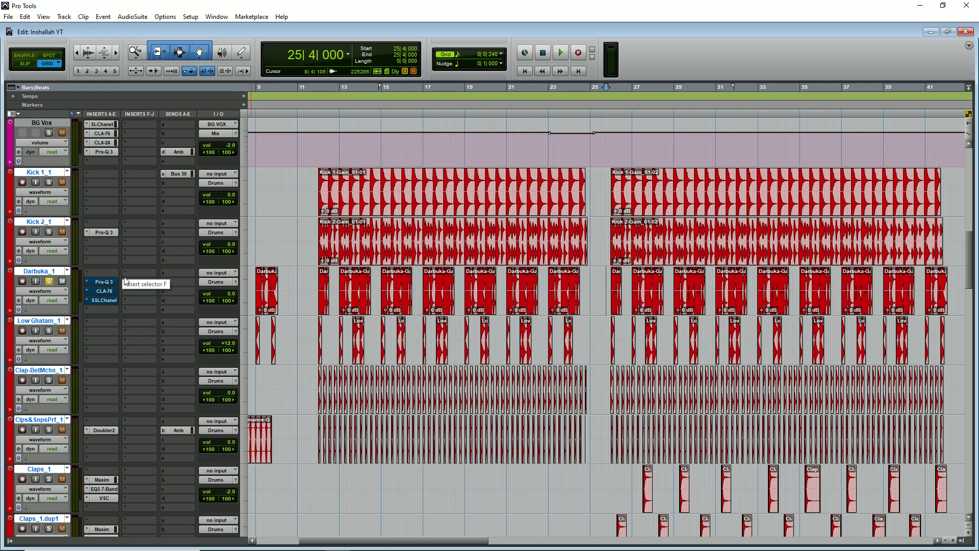
{"action": "key", "text": "space"}
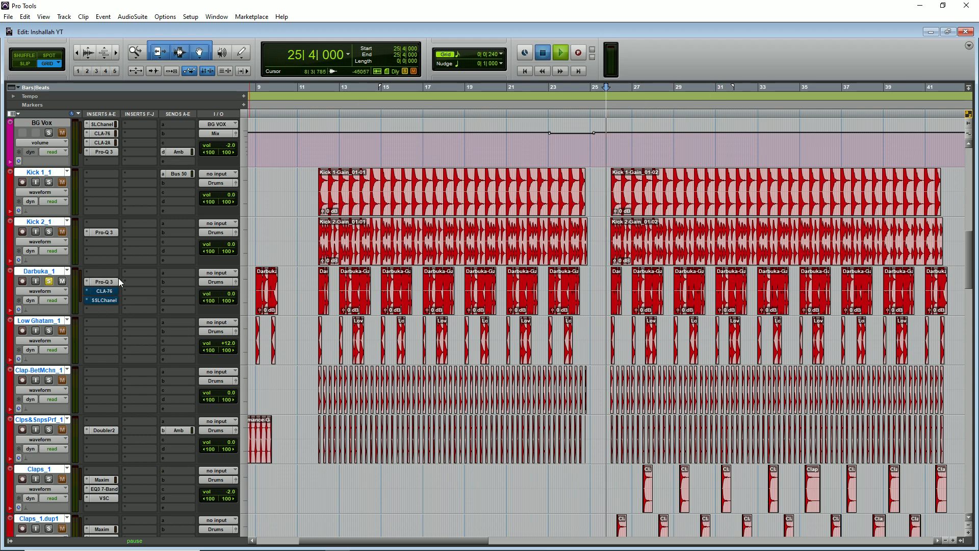
{"action": "left_click", "coordinate": [104, 282], "text": "ctrl"}
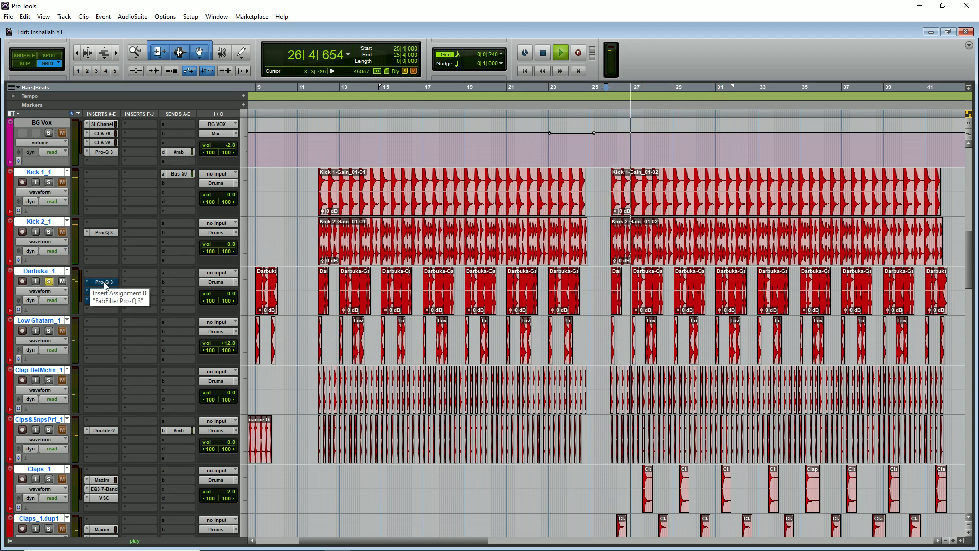
{"action": "left_click", "coordinate": [104, 283], "text": "ctrl"}
Examine the midrange and high-frequency boost bands in Darbuka_1's Pro-Q 3.
{"action": "left_click", "coordinate": [104, 283]}
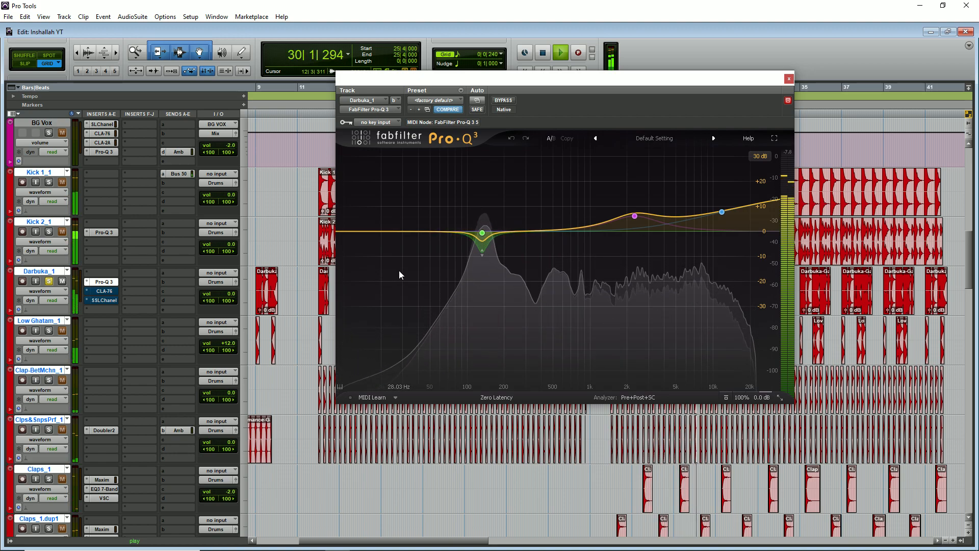
{"action": "mouse_move", "coordinate": [649, 222]}
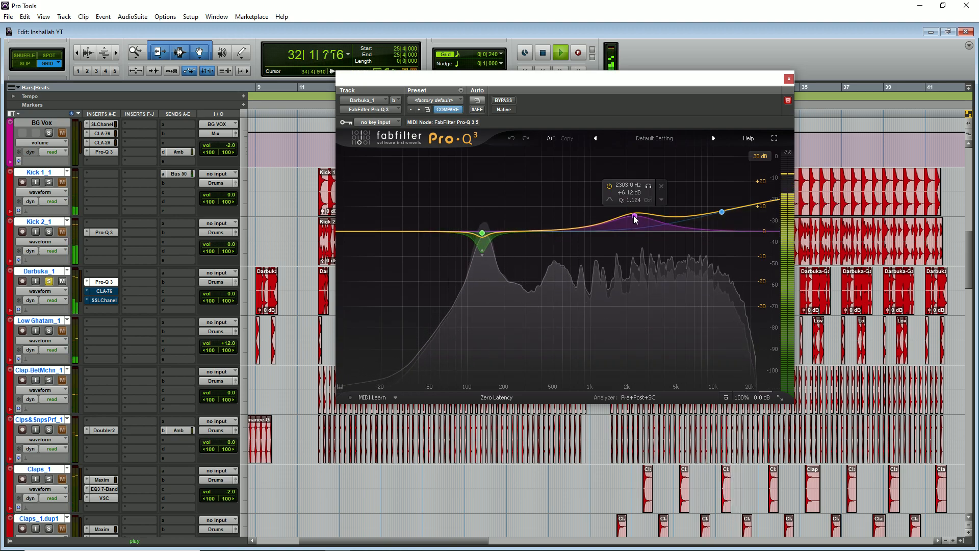
{"action": "mouse_move", "coordinate": [739, 215]}
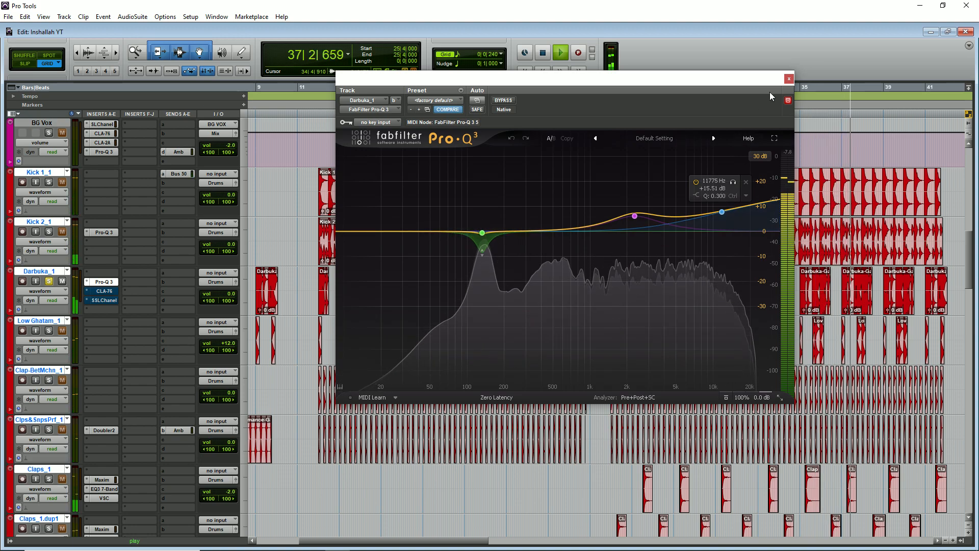
{"action": "left_click", "coordinate": [789, 79]}
Re-enable the CLA-76 compressor on Darbuka_1, open its settings and replay the track from bar 25 beat 4.
{"action": "left_click", "coordinate": [109, 290], "text": "ctrl"}
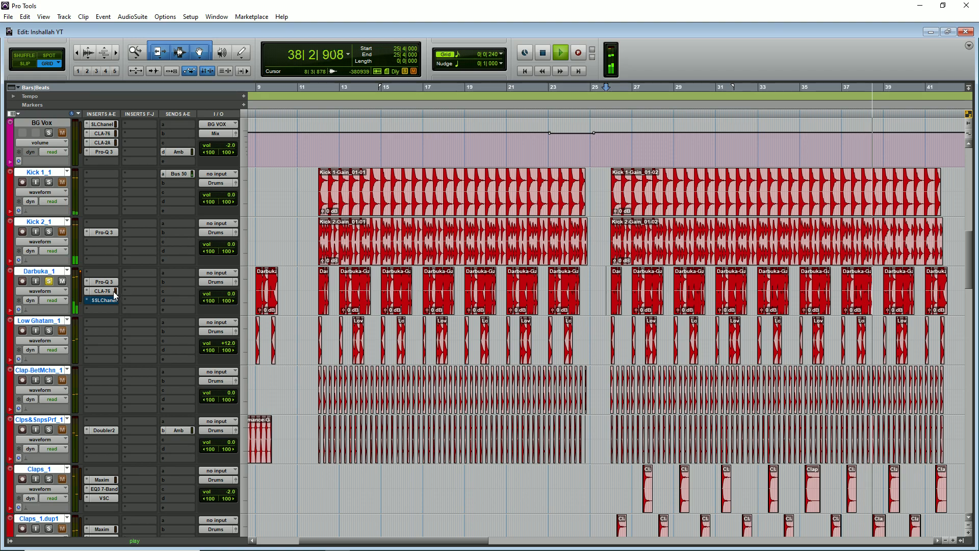
{"action": "left_click", "coordinate": [115, 292]}
{"action": "key", "text": "space"}
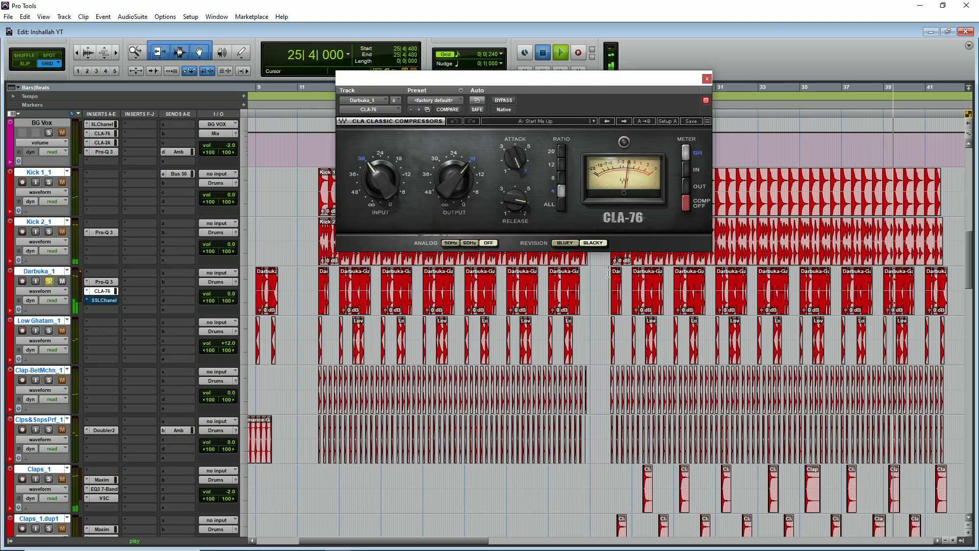
{"action": "key", "text": "space"}
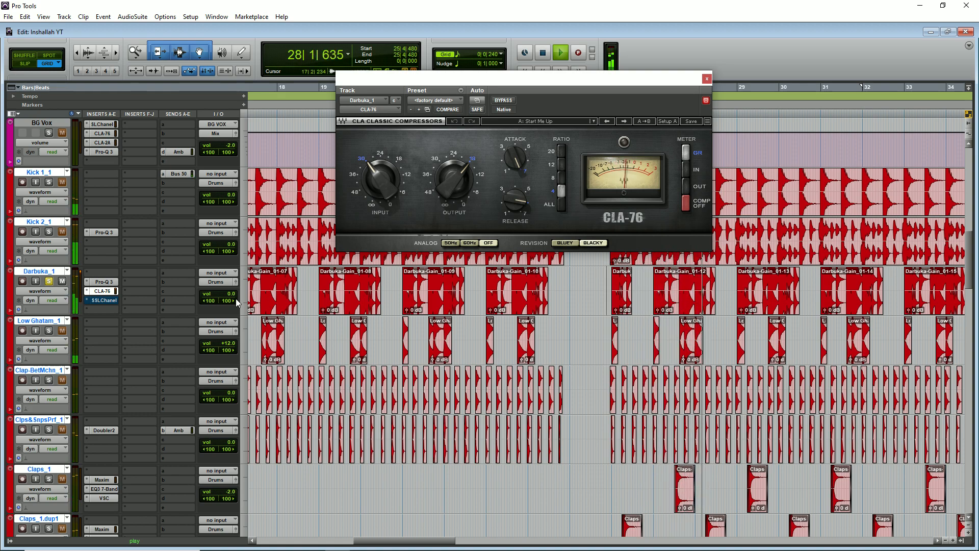
Compare Darbuka_1 in the full mix and soloed, then re-enable and open its SSLChannel insert.
{"action": "left_click", "coordinate": [48, 280]}
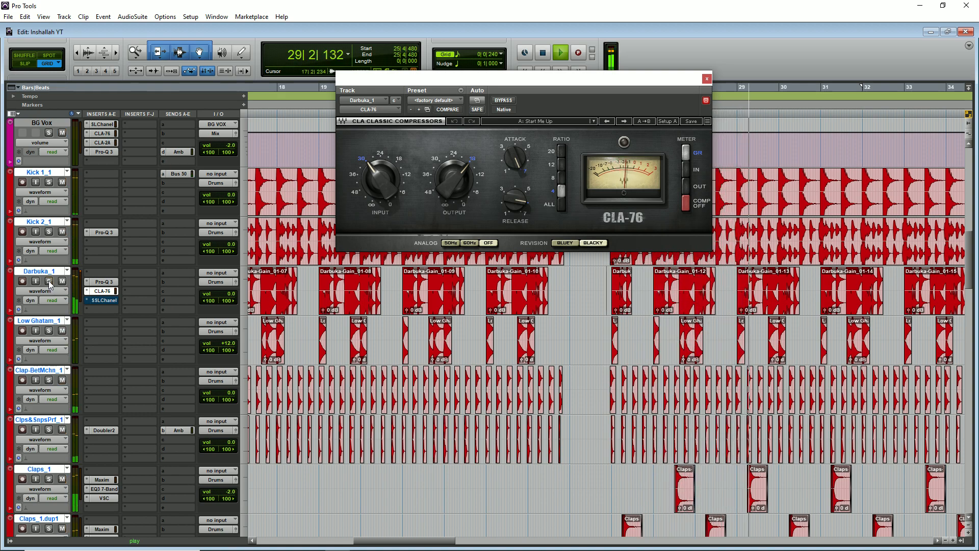
{"action": "left_click", "coordinate": [49, 281]}
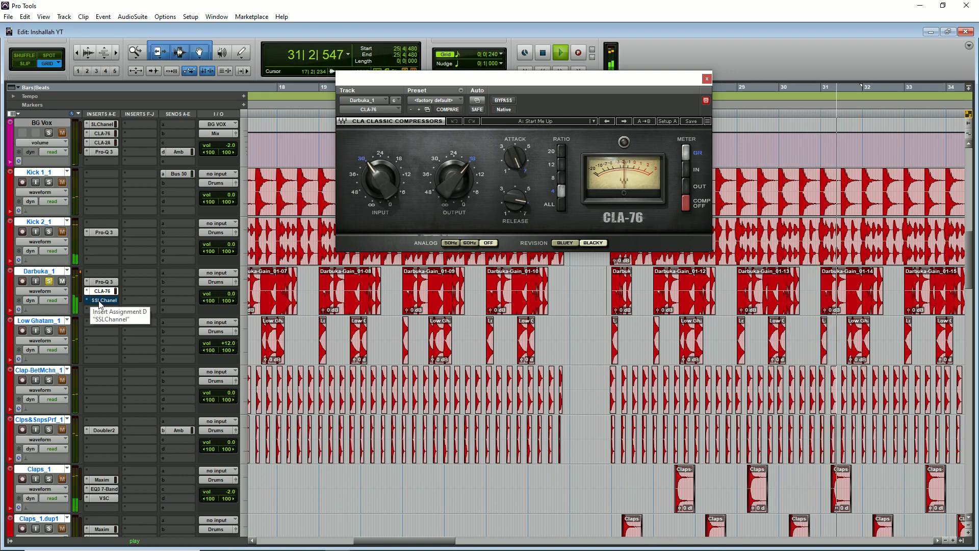
{"action": "left_click", "coordinate": [102, 300]}
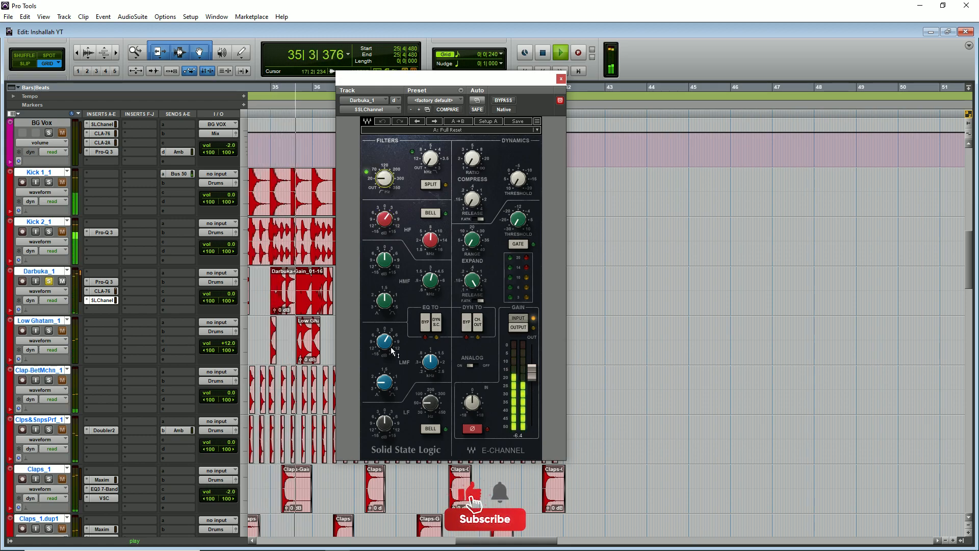
Inspect the low-mid EQ gain and frequency controls in Darbuka_1's SSLChannel and close the plug-in.
{"action": "left_click", "coordinate": [430, 362]}
{"action": "left_click", "coordinate": [385, 342]}
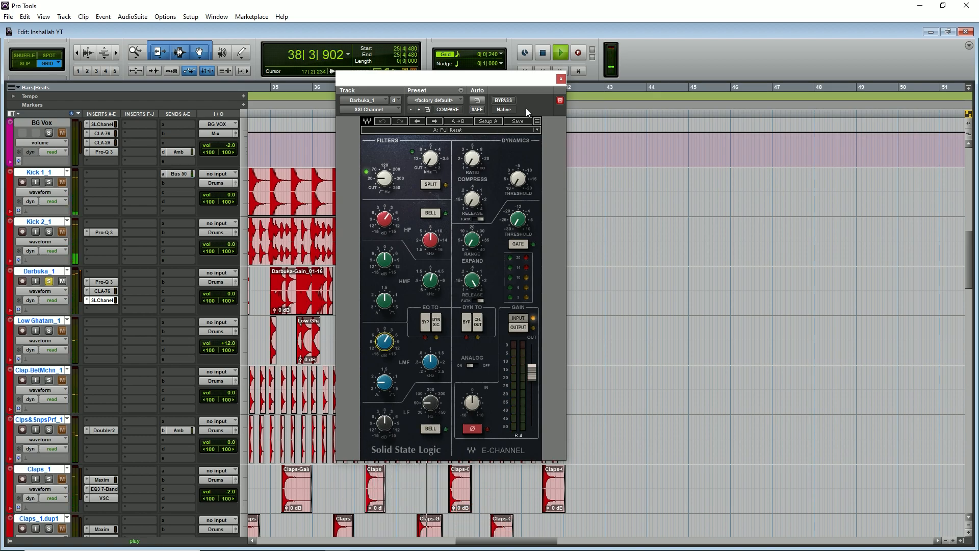
{"action": "left_click", "coordinate": [561, 79]}
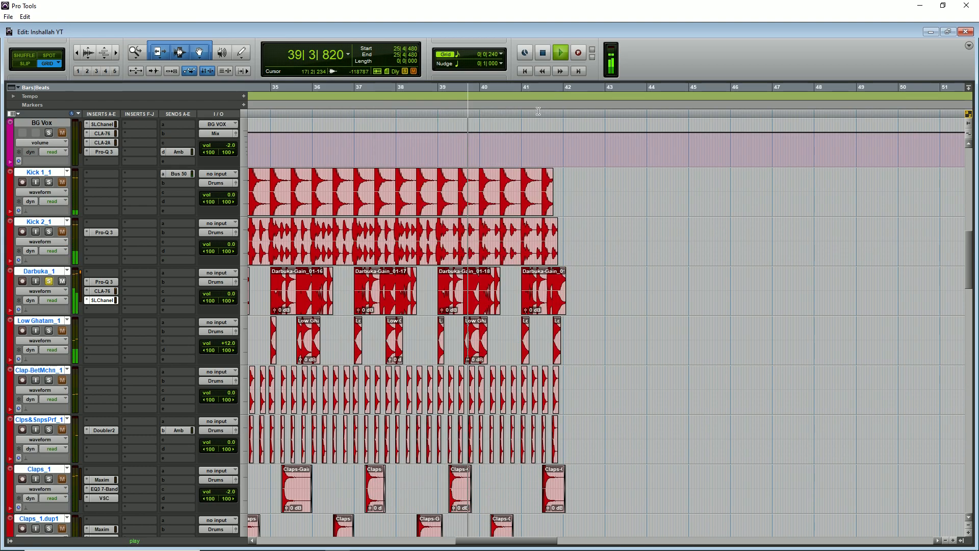
Solo Low Ghatam_1 instead of Darbuka_1 and play it from bar 11 beat 4.
{"action": "left_click", "coordinate": [49, 331]}
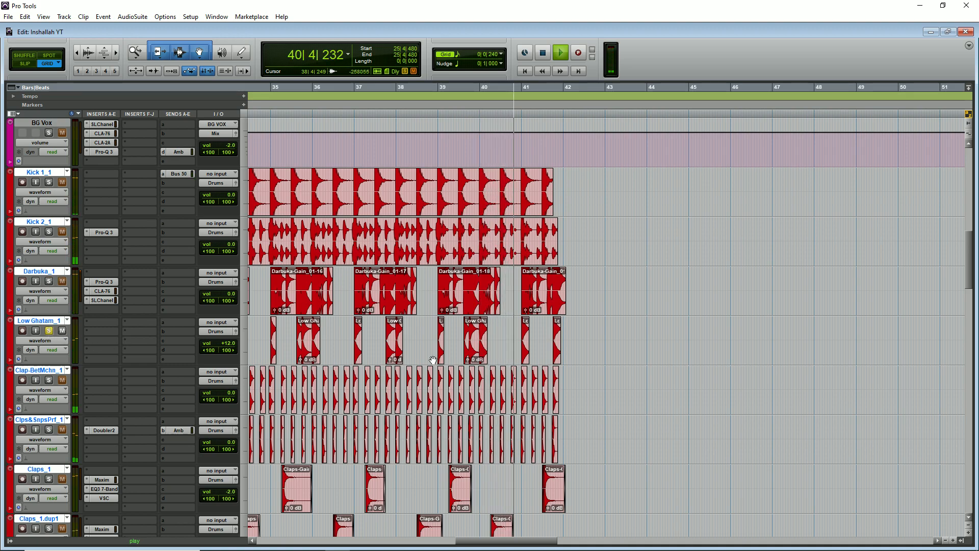
{"action": "key", "text": "r"}
{"action": "key", "text": "r"}
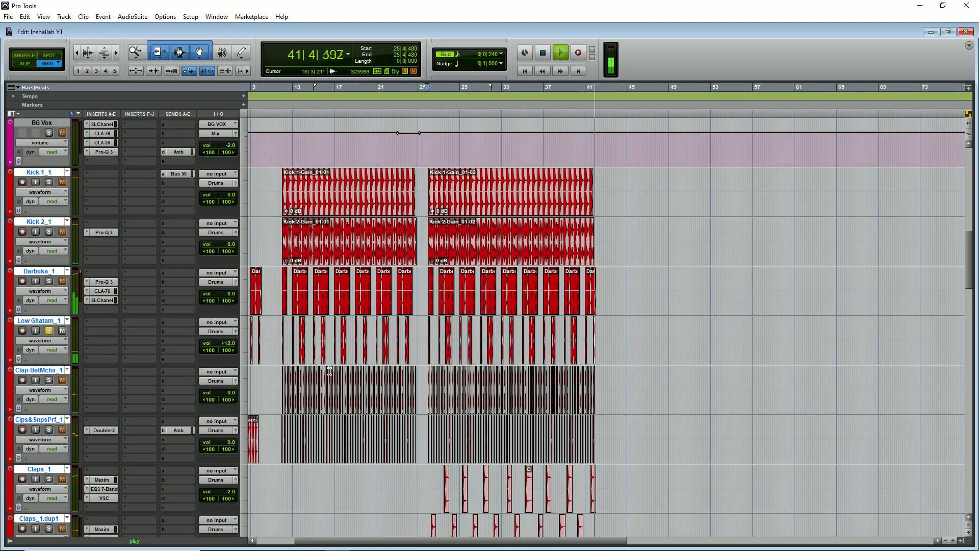
{"action": "left_click", "coordinate": [278, 363]}
{"action": "key", "text": "t"}
{"action": "key", "text": "t"}
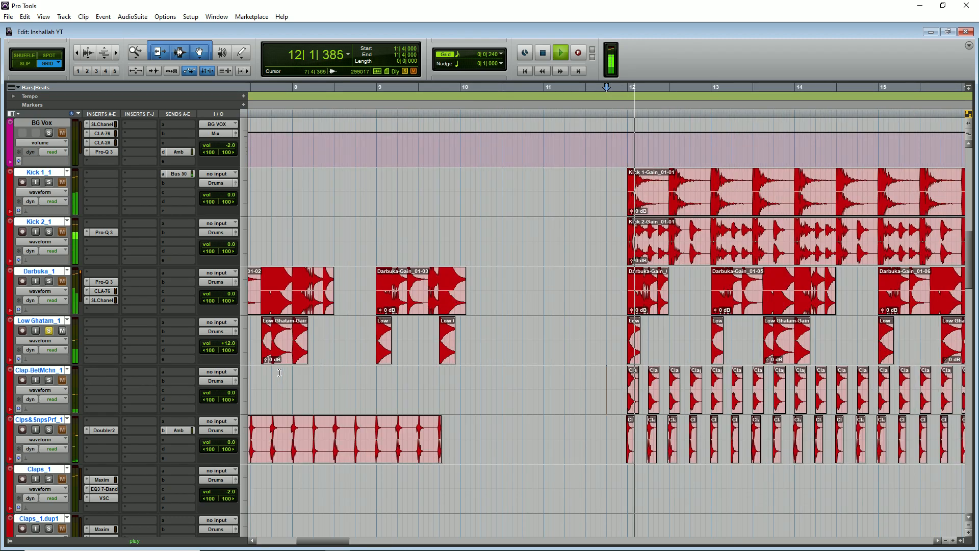
Solo Clap-BetMchn_1 and then Clps&SnpsPrf_1 in turn, checking the Doubler2 settings on the latter.
{"action": "left_click", "coordinate": [49, 380]}
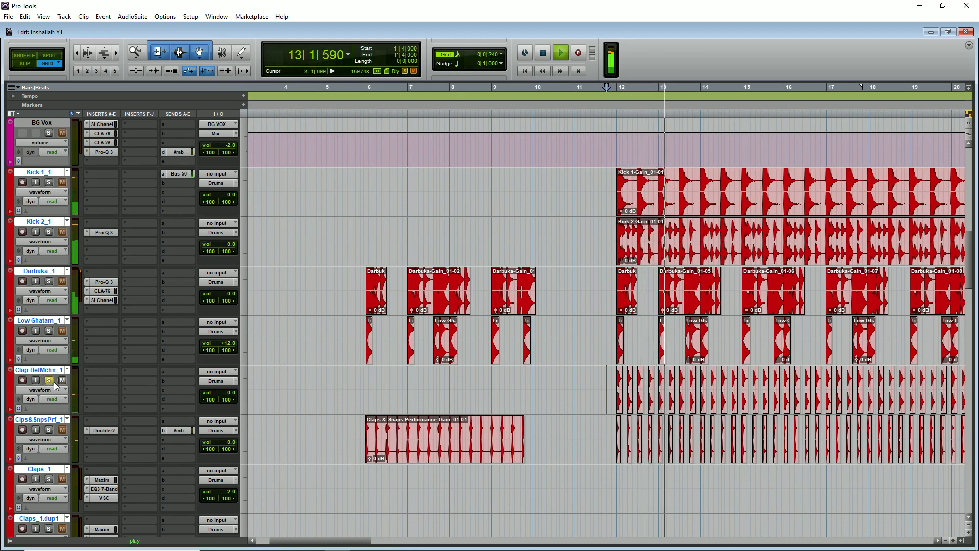
{"action": "left_click", "coordinate": [49, 431]}
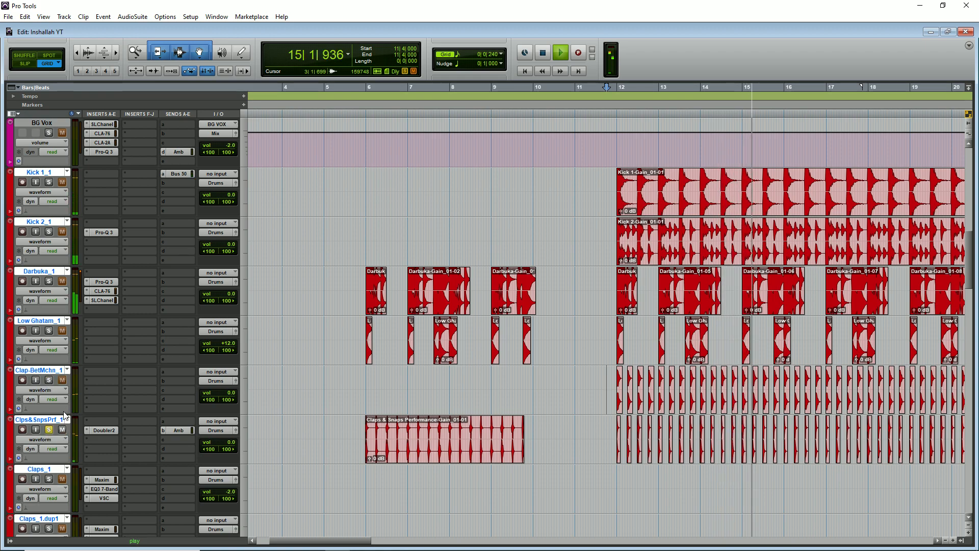
{"action": "left_click", "coordinate": [103, 429]}
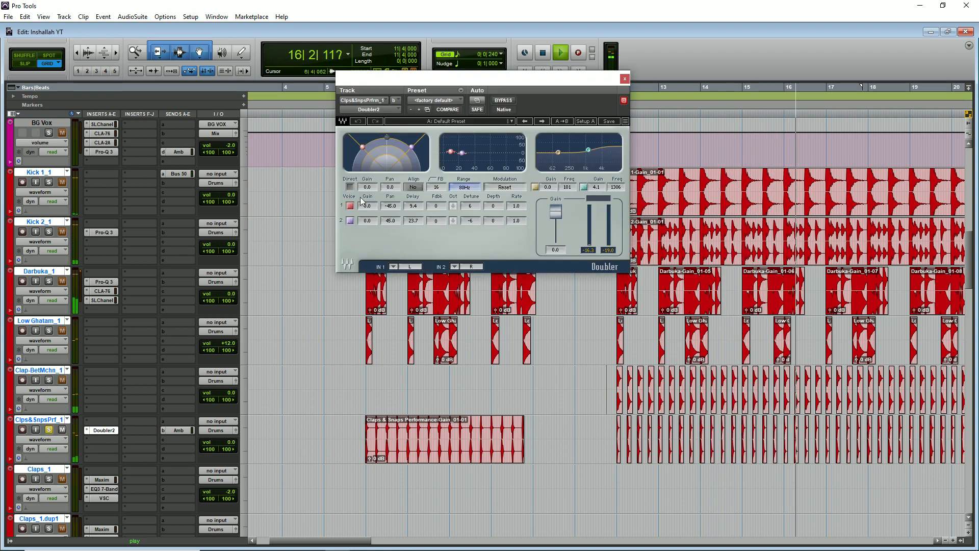
{"action": "left_click", "coordinate": [623, 80]}
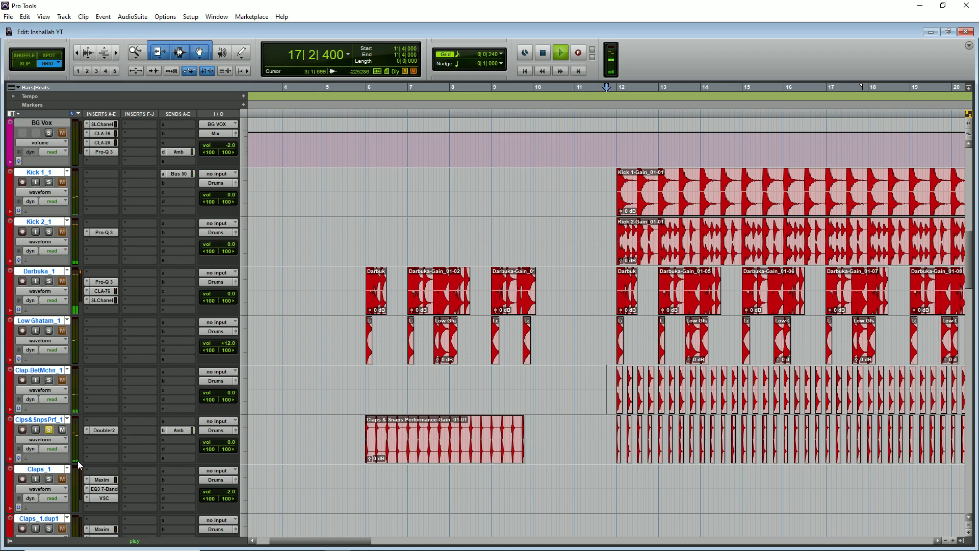
Solo Claps_1 instead of Clps&SnpsPrf_1 and play it from bar 26 beat 4.
{"action": "left_click", "coordinate": [49, 480]}
{"action": "left_click", "coordinate": [48, 430]}
{"action": "key", "text": "r"}
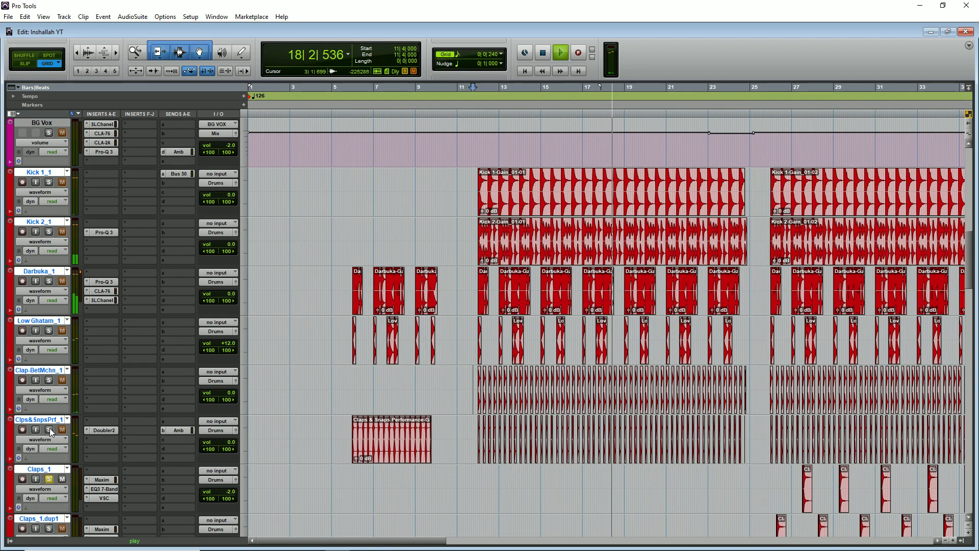
{"action": "key", "text": "t"}
{"action": "key", "text": "t"}
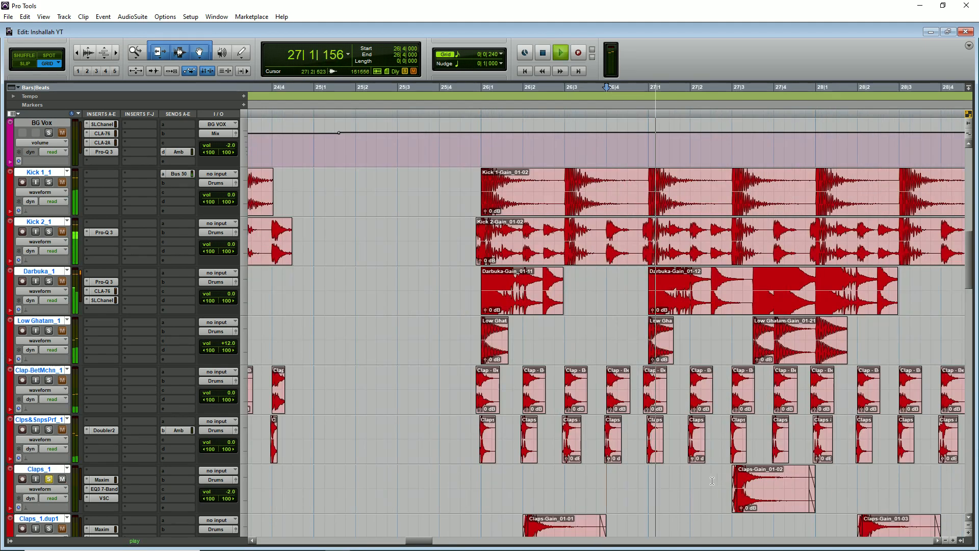
{"action": "scroll", "coordinate": [102, 388], "scroll_direction": "down", "scroll_amount": 2}
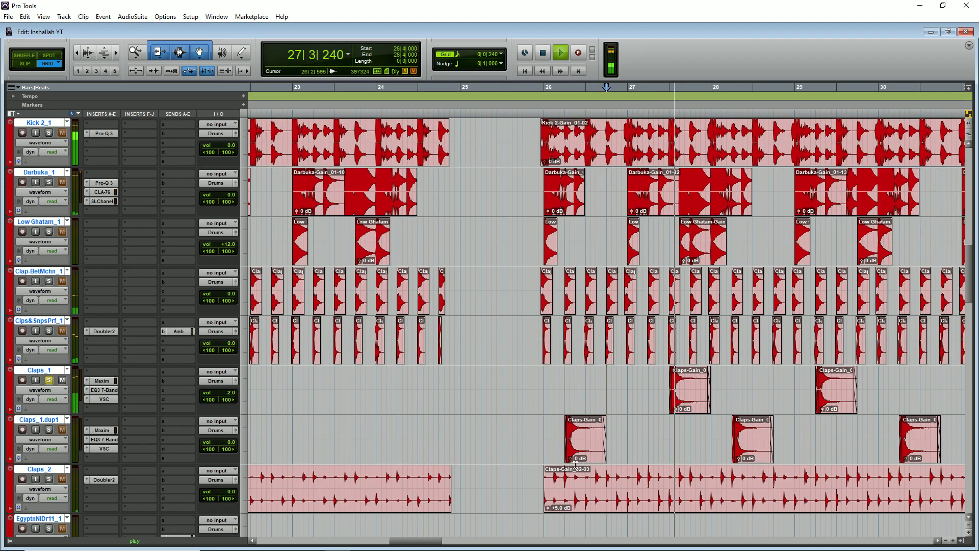
Review the Maxim, EQ3 7-Band and VerbSuite Classics settings on Claps_1.dup1.
{"action": "left_click", "coordinate": [102, 430]}
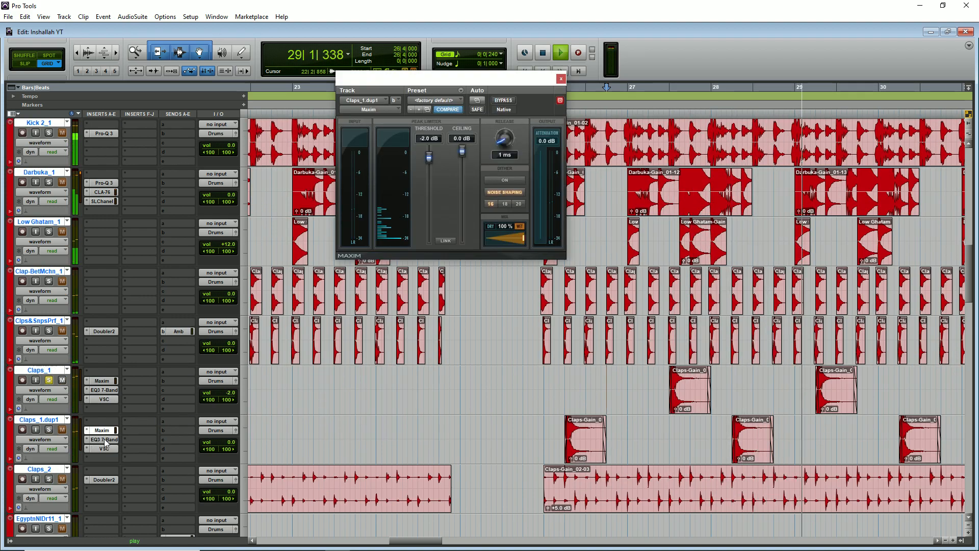
{"action": "left_click", "coordinate": [105, 440]}
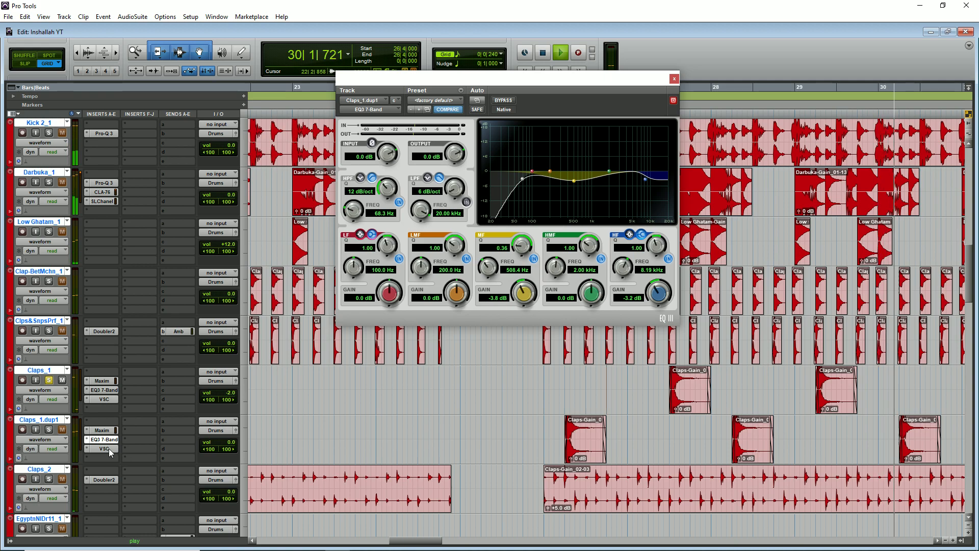
{"action": "left_click", "coordinate": [106, 446]}
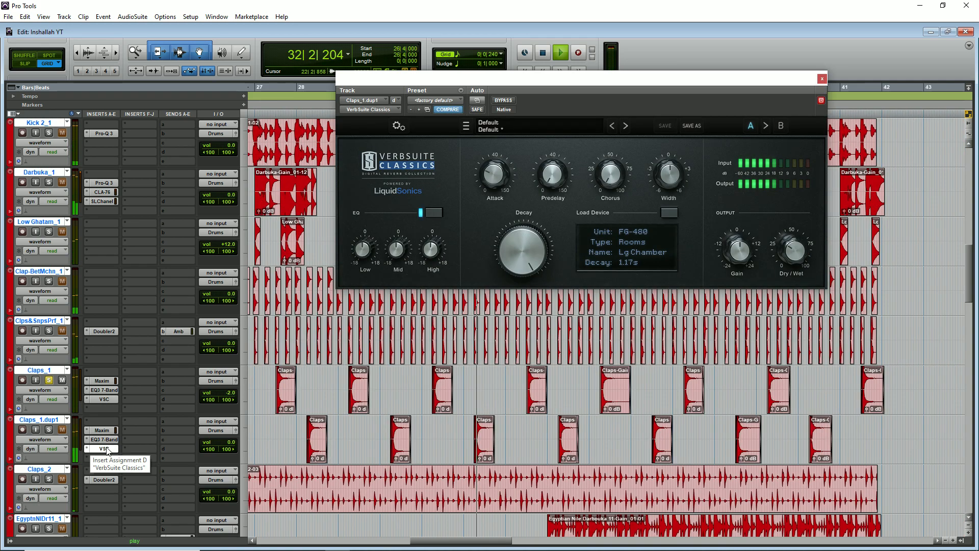
View Claps_1's VerbSuite Classics, then compare the EQ3 7-Band settings of Claps_1 and Claps_1.dup1 side by side.
{"action": "left_click", "coordinate": [104, 399]}
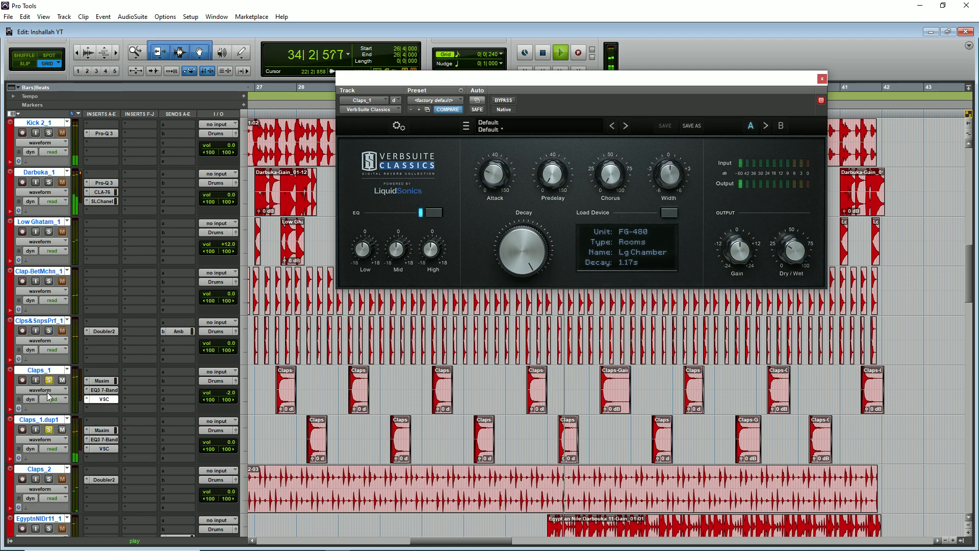
{"action": "left_click", "coordinate": [105, 390]}
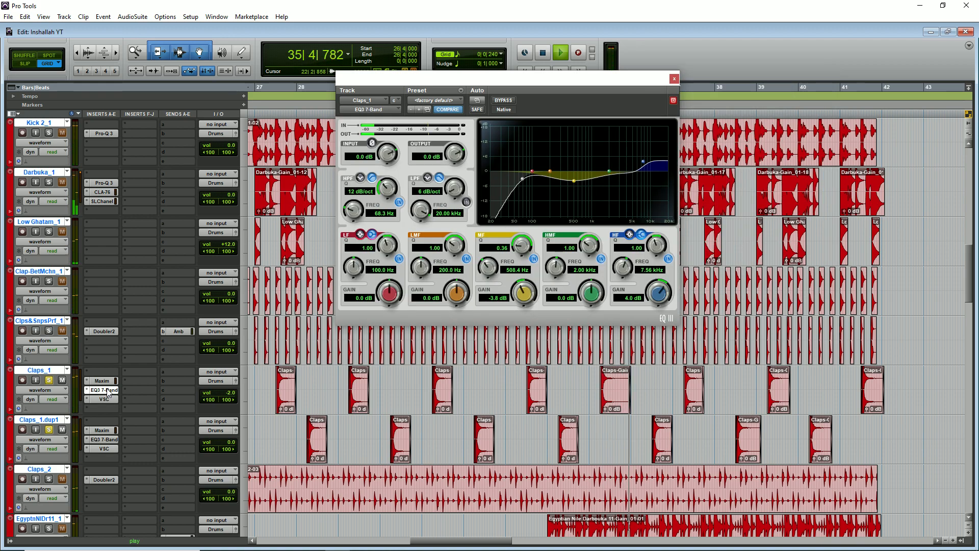
{"action": "left_click", "coordinate": [103, 440], "text": "shift"}
{"action": "left_click_drag", "start_coordinate": [246, 15], "coordinate": [504, 78]}
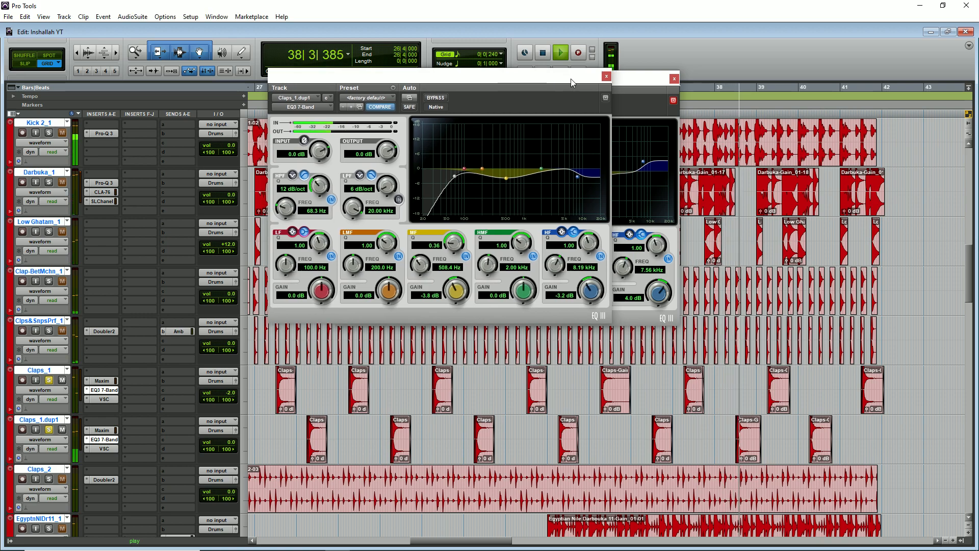
{"action": "left_click", "coordinate": [606, 76]}
{"action": "left_click", "coordinate": [673, 79]}
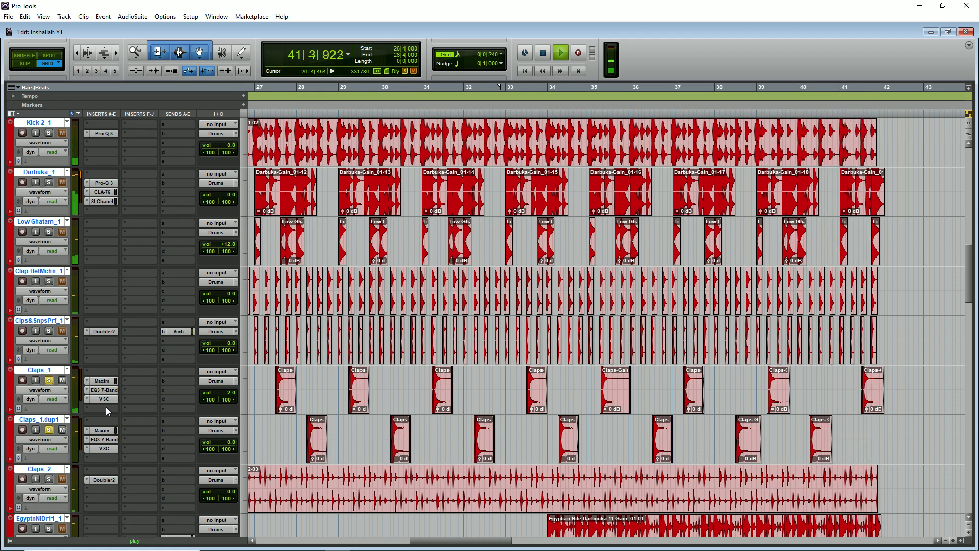
Unsolo Claps_1 and Claps_1.dup1, then solo Claps_2 and play it from bar 28 beat 2.
{"action": "left_click", "coordinate": [49, 429]}
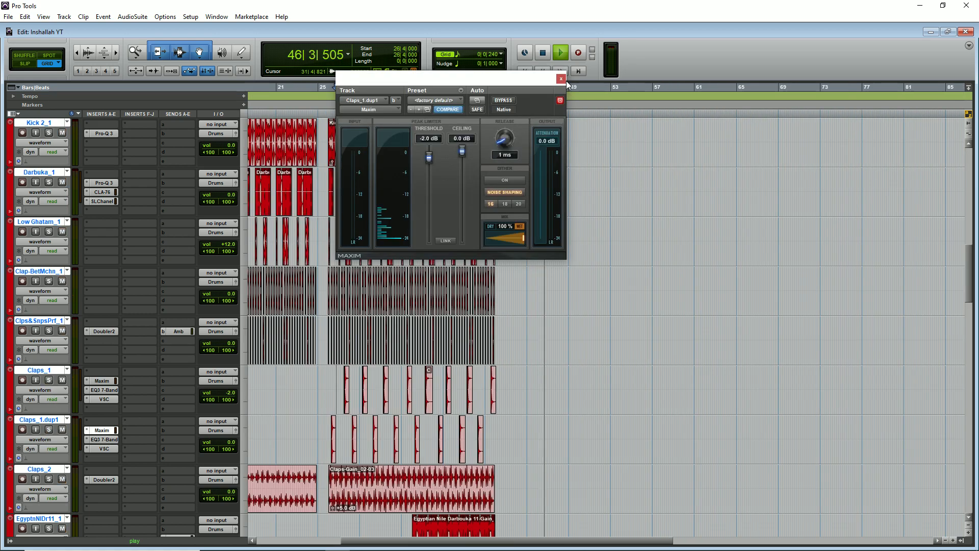
{"action": "left_click", "coordinate": [561, 79]}
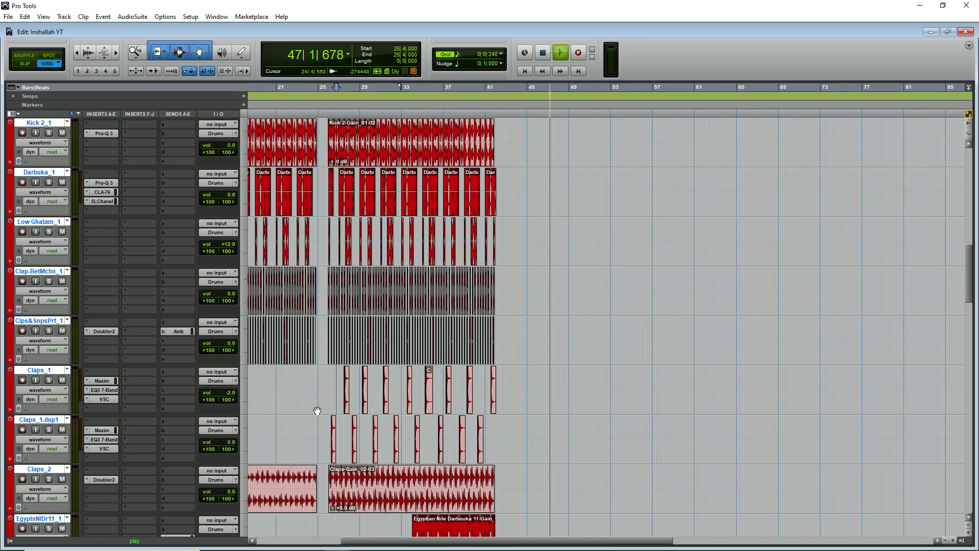
{"action": "scroll", "coordinate": [296, 404], "scroll_direction": "down", "scroll_amount": 3}
{"action": "left_click", "coordinate": [49, 379]}
{"action": "left_click", "coordinate": [344, 378]}
{"action": "scroll", "coordinate": [344, 380], "scroll_direction": "up", "scroll_amount": 3}
{"action": "key", "text": "space"}
{"action": "scroll", "coordinate": [343, 391], "scroll_direction": "down", "scroll_amount": 2}
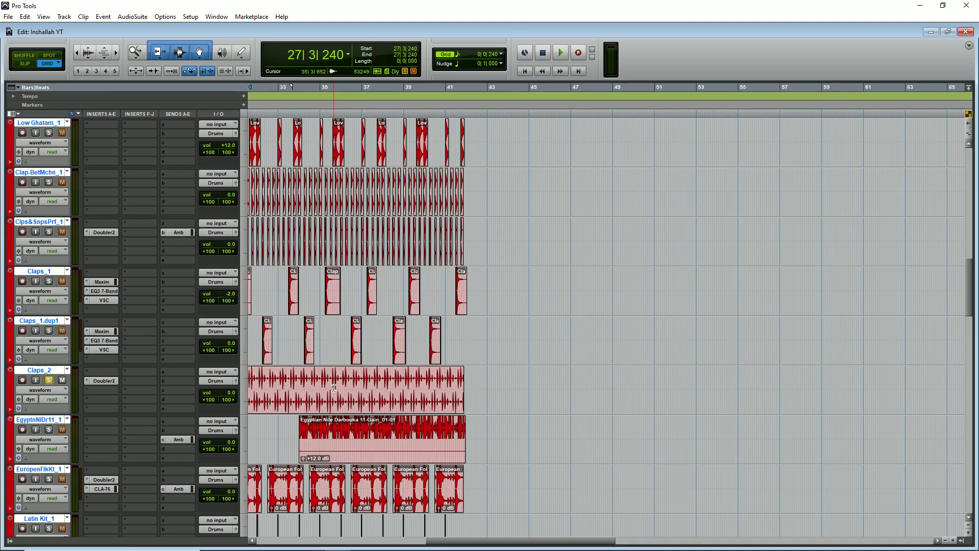
{"action": "key", "text": "space"}
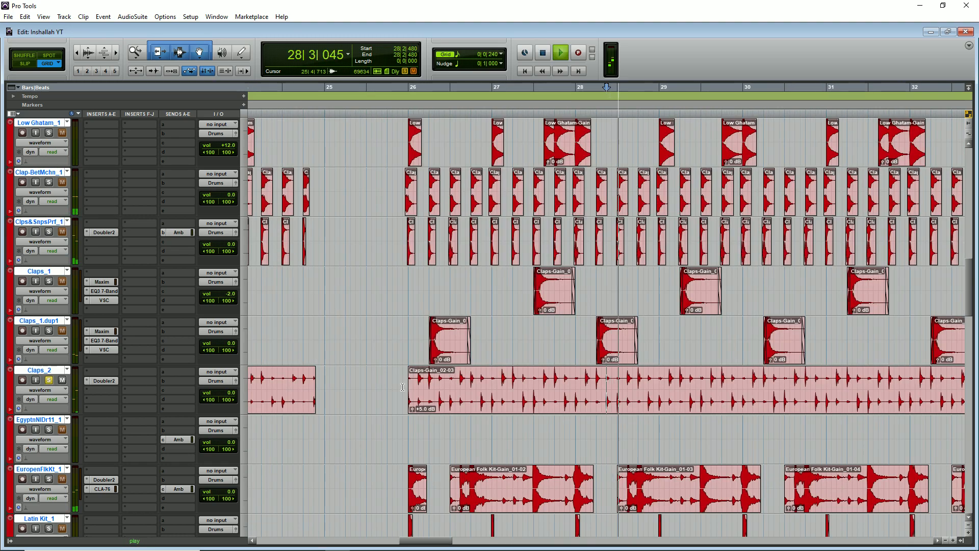
Review the Doubler2 settings on Claps_2 and close the plug-in.
{"action": "key", "text": "r"}
{"action": "left_click", "coordinate": [108, 373]}
{"action": "left_click", "coordinate": [106, 380]}
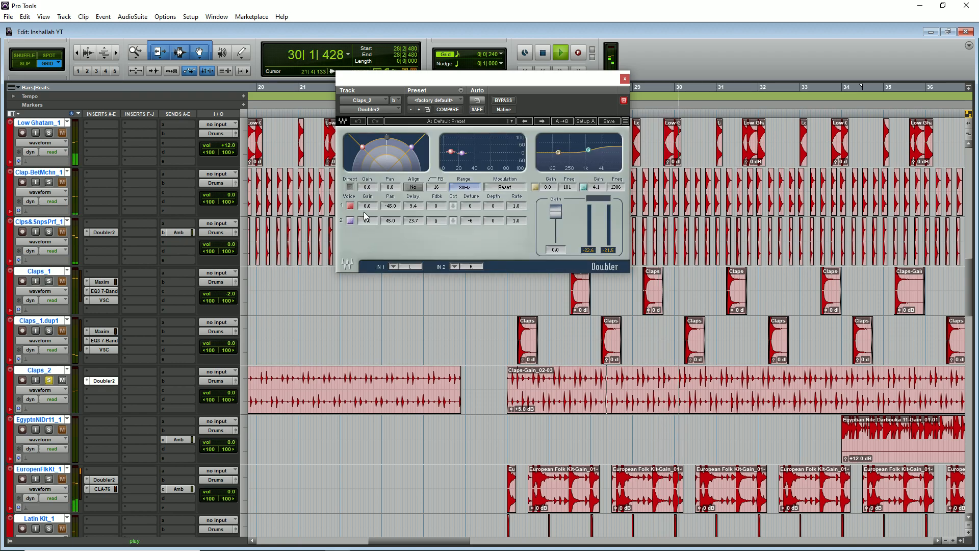
{"action": "left_click", "coordinate": [624, 79]}
Restart playback from bar 35 beat 1 and solo EgyptnNlDr11_1 instead of Claps_2.
{"action": "key", "text": "r"}
{"action": "scroll", "coordinate": [393, 407], "scroll_direction": "down", "scroll_amount": 2}
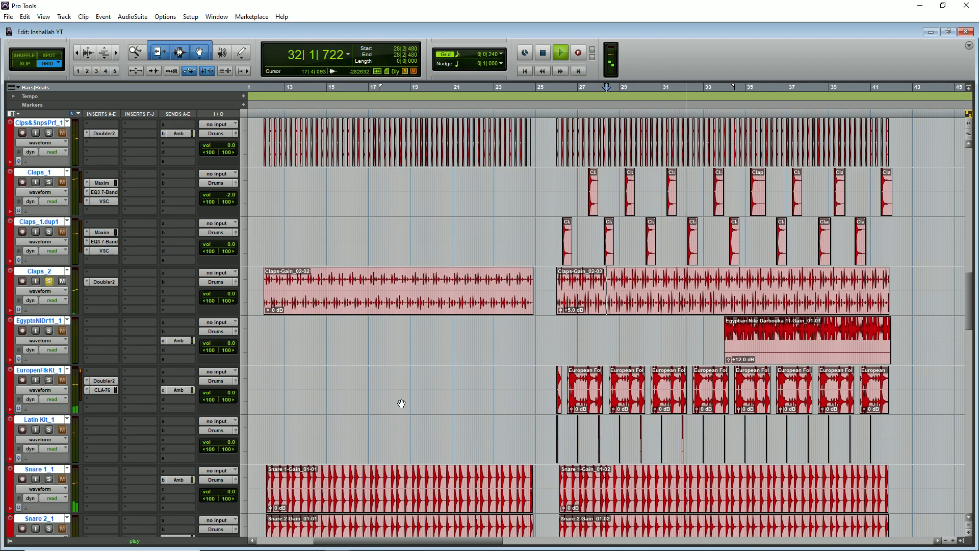
{"action": "key", "text": "r"}
{"action": "left_click", "coordinate": [604, 329]}
{"action": "key", "text": "space"}
{"action": "key", "text": "space"}
{"action": "key", "text": "t"}
{"action": "key", "text": "t"}
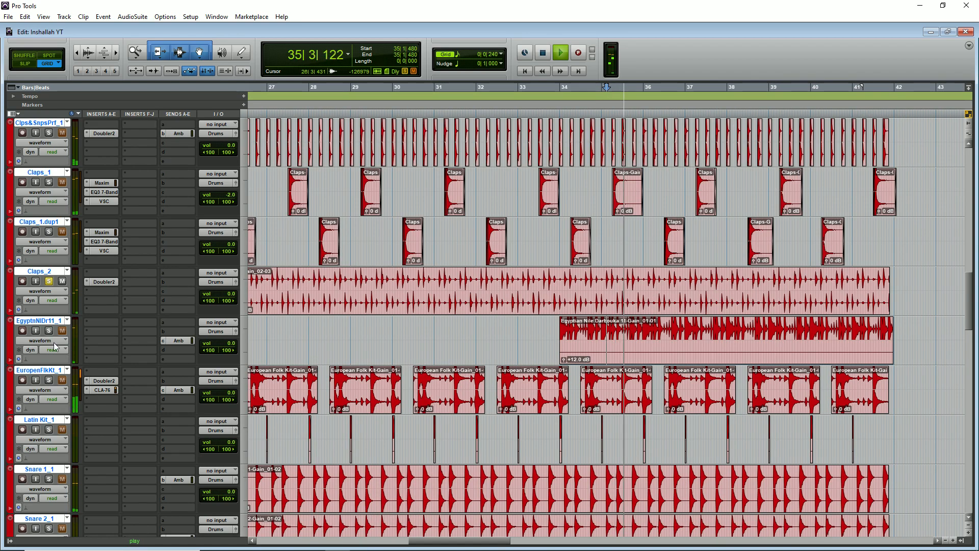
{"action": "left_click", "coordinate": [49, 281]}
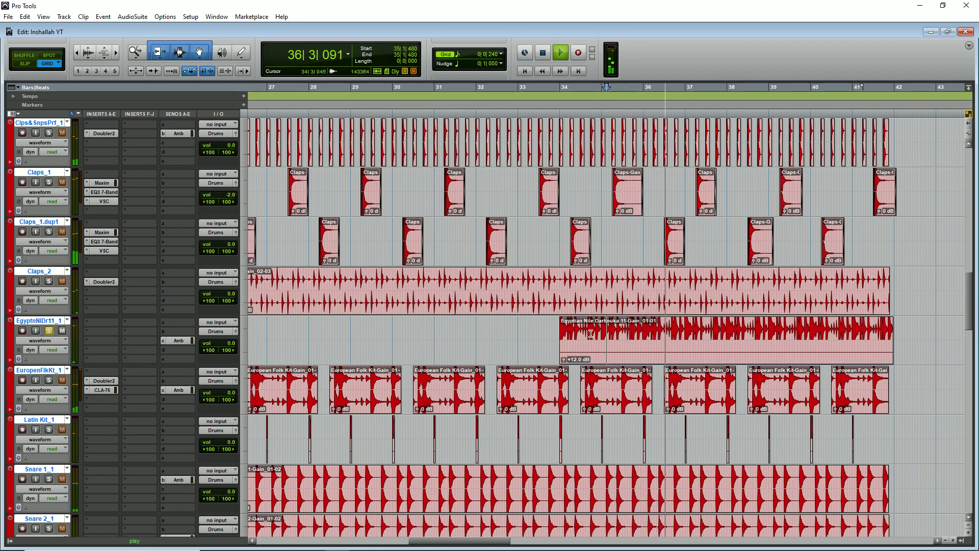
Mute and restore the Amb send on EgyptnNlDr11_1 to compare the sound without and with ambience.
{"action": "left_click", "coordinate": [184, 340]}
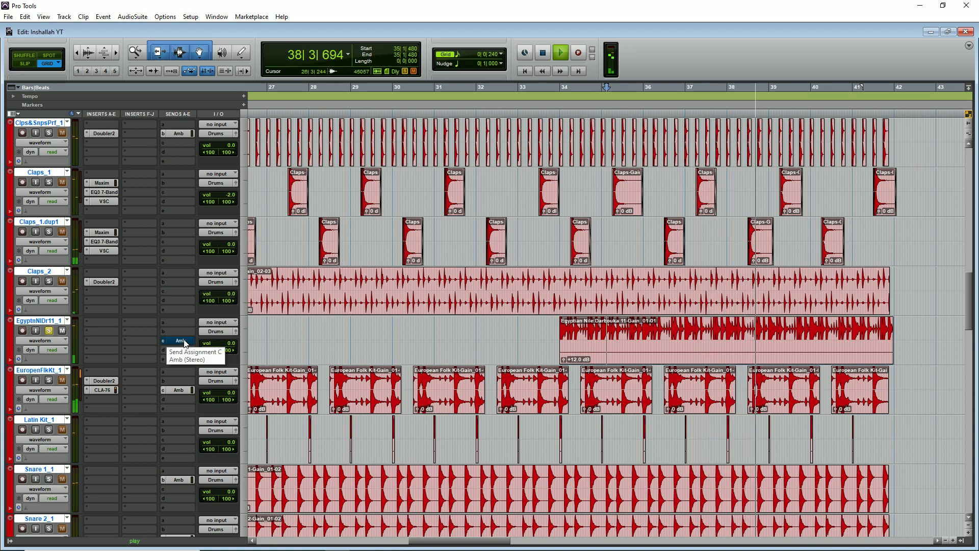
{"action": "left_click", "coordinate": [184, 340], "text": "ctrl"}
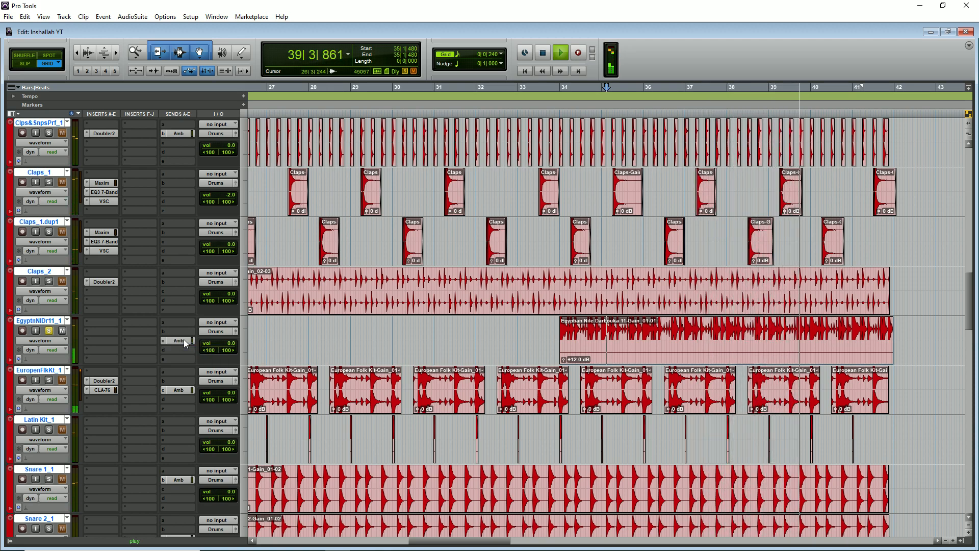
Solo EuropenFlkKt_1 instead of EgyptnNlDr11_1 and play it from bar 25 beat 4.
{"action": "left_click", "coordinate": [49, 330]}
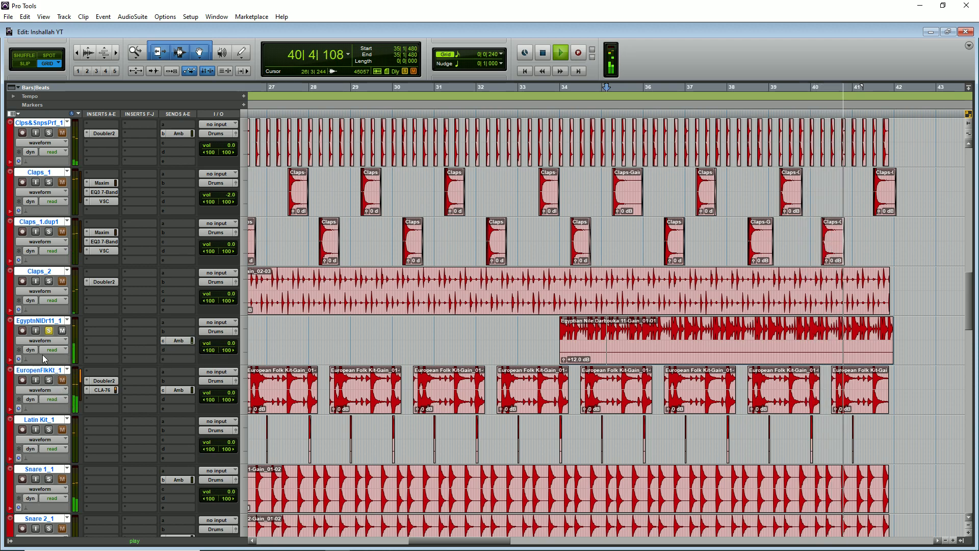
{"action": "left_click", "coordinate": [49, 380]}
{"action": "key", "text": "ctrl+["}
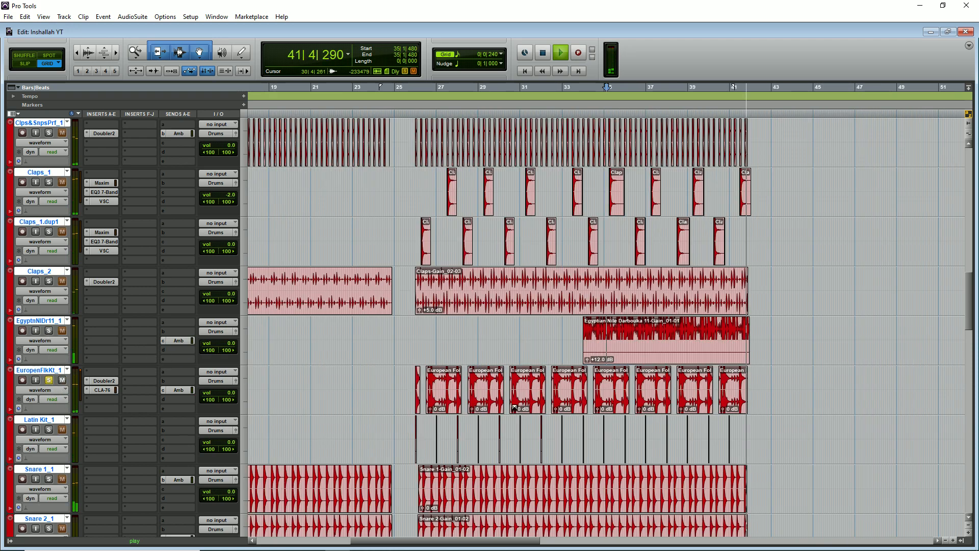
{"action": "key", "text": "space"}
{"action": "key", "text": "ctrl+]"}
{"action": "key", "text": "ctrl+]"}
{"action": "key", "text": "ctrl+]"}
{"action": "key", "text": "space"}
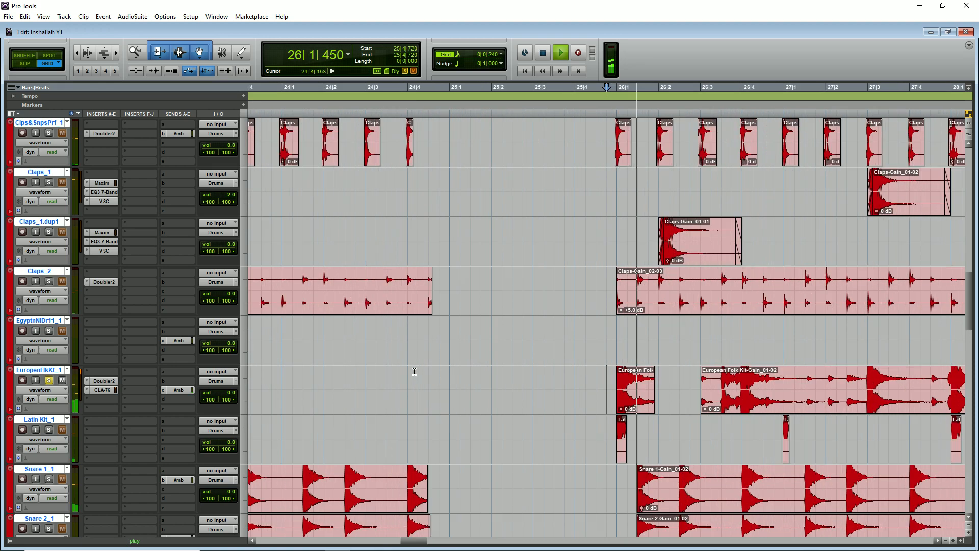
Toggle the bypass on Doubler2 and the CLA-76 compressor on EuropenFlkKt_1 to compare the processed and unprocessed sound.
{"action": "key", "text": "ctrl+["}
{"action": "key", "text": "ctrl+["}
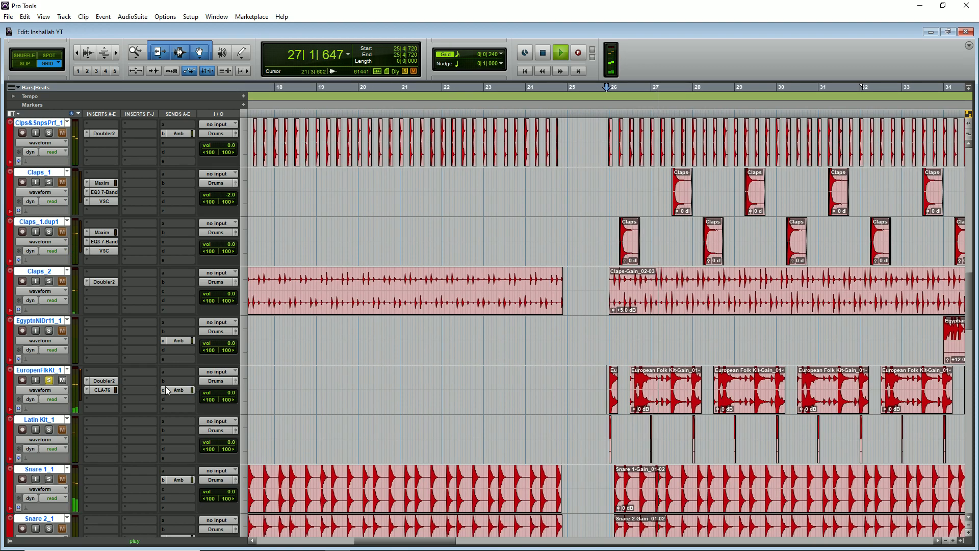
{"action": "left_click", "coordinate": [100, 383]}
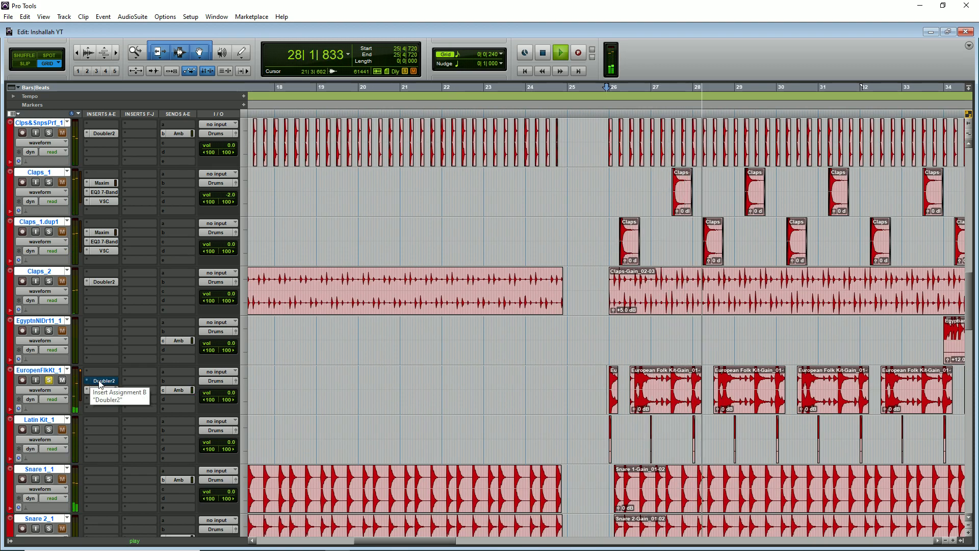
{"action": "left_click", "coordinate": [102, 390]}
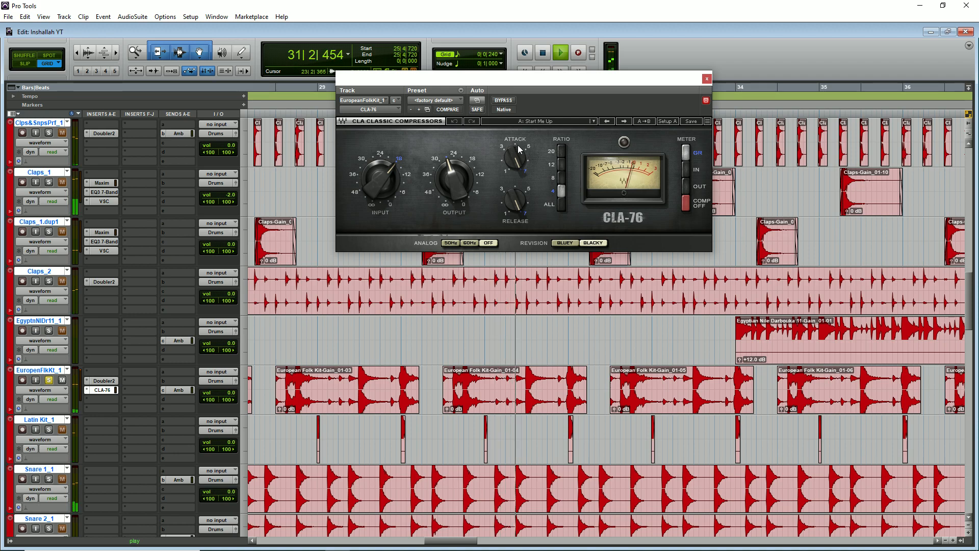
{"action": "left_click", "coordinate": [506, 101]}
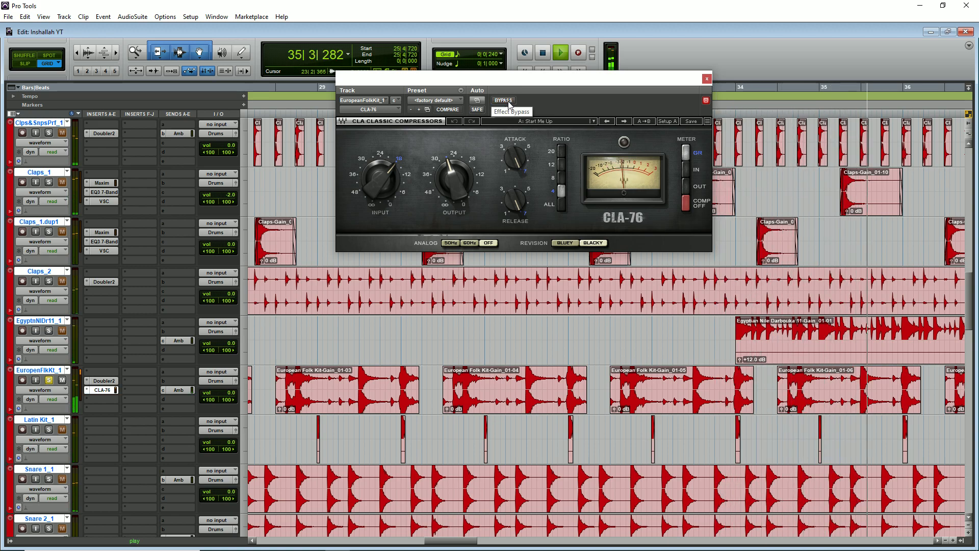
Solo Latin Kit_1 instead of EuropenFlkKt_1 and play it from bar 25 beat 3.
{"action": "scroll", "coordinate": [193, 332], "scroll_direction": "down", "scroll_amount": 2}
{"action": "left_click", "coordinate": [48, 281]}
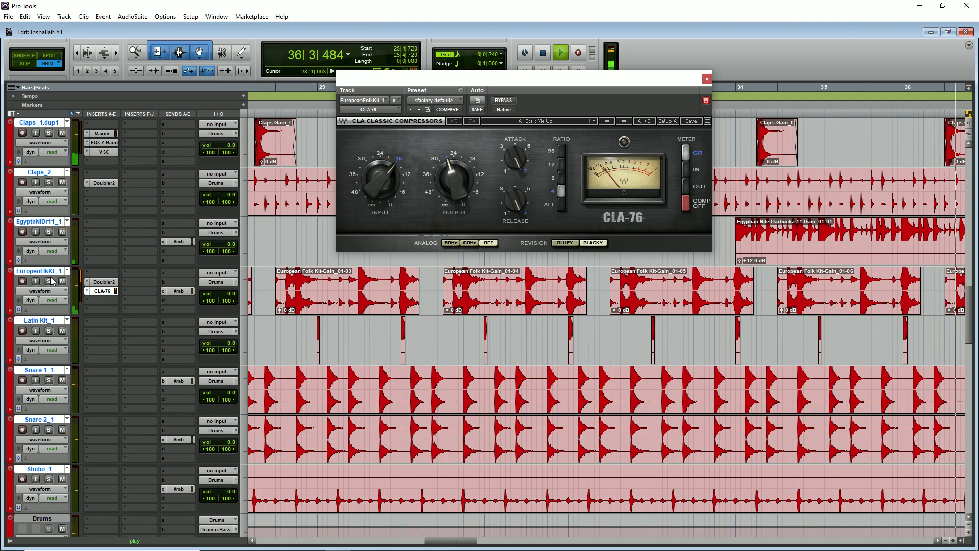
{"action": "key", "text": "r"}
{"action": "left_click", "coordinate": [50, 331]}
{"action": "key", "text": "r"}
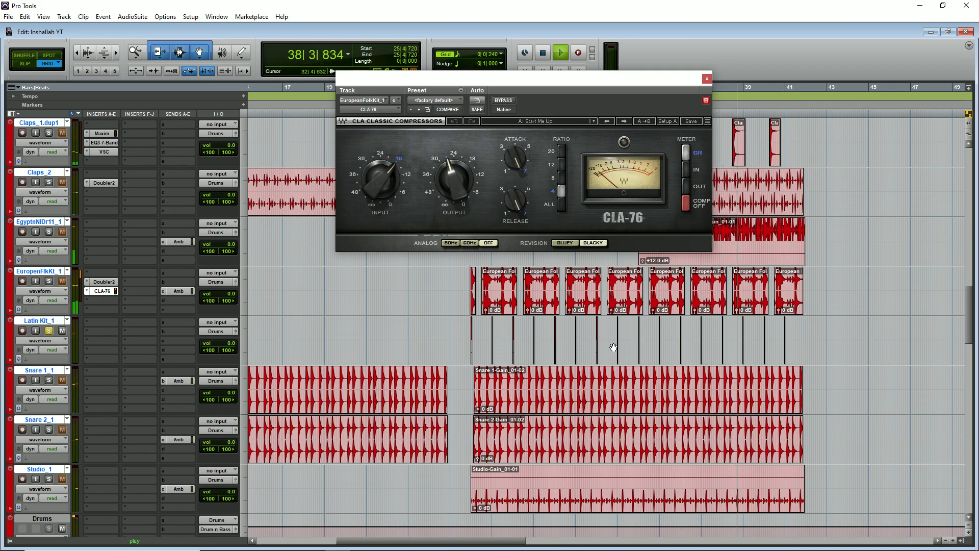
{"action": "left_click", "coordinate": [471, 329]}
{"action": "key", "text": "t"}
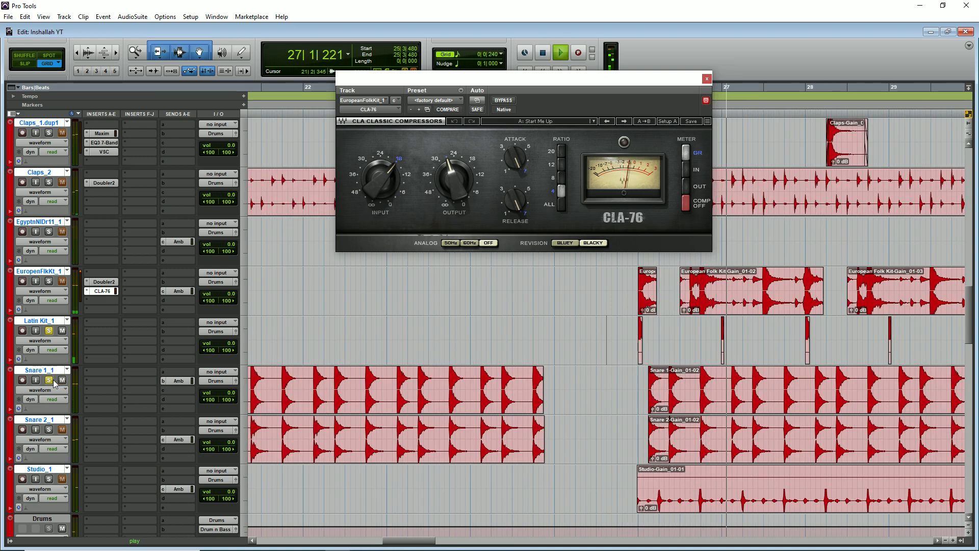
Audition Snare 1_1 in solo in place of Latin Kit_1, and switch the solo over to Snare 2_1.
{"action": "key", "text": "r"}
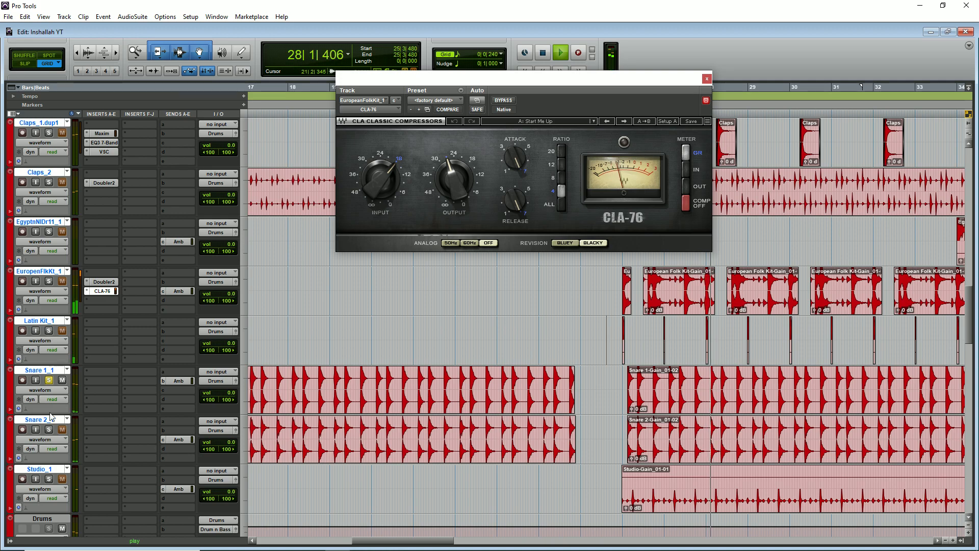
{"action": "key", "text": "r"}
{"action": "left_click", "coordinate": [48, 380]}
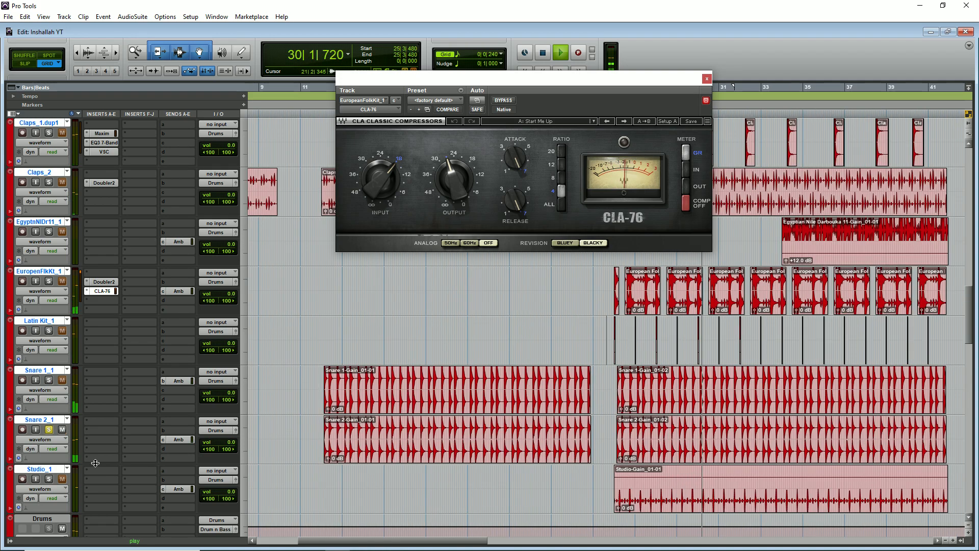
Solo Studio_1 instead of Snare 2_1 and play it from bar 27 beat 3.
{"action": "left_click", "coordinate": [48, 480]}
{"action": "left_click", "coordinate": [50, 429]}
{"action": "scroll", "coordinate": [527, 459], "scroll_direction": "down", "scroll_amount": 1}
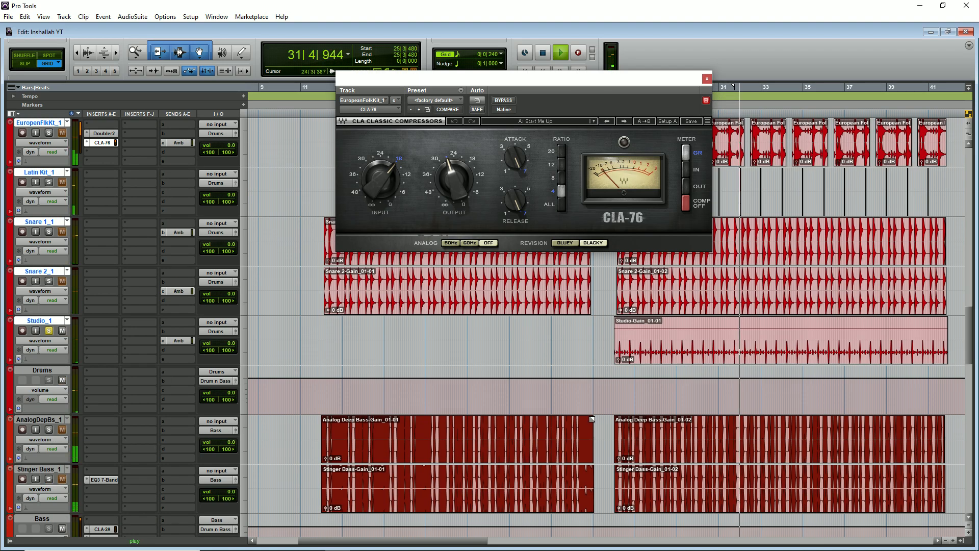
{"action": "left_click", "coordinate": [647, 395]}
{"action": "key", "text": "t"}
{"action": "key", "text": "t"}
{"action": "scroll", "coordinate": [647, 396], "scroll_direction": "up", "scroll_amount": 2}
{"action": "key", "text": "r"}
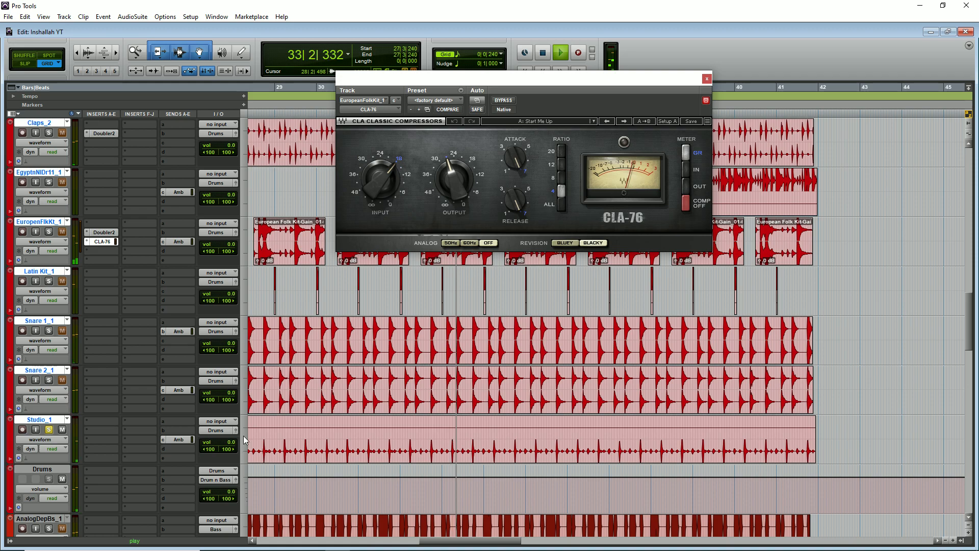
{"action": "key", "text": "r"}
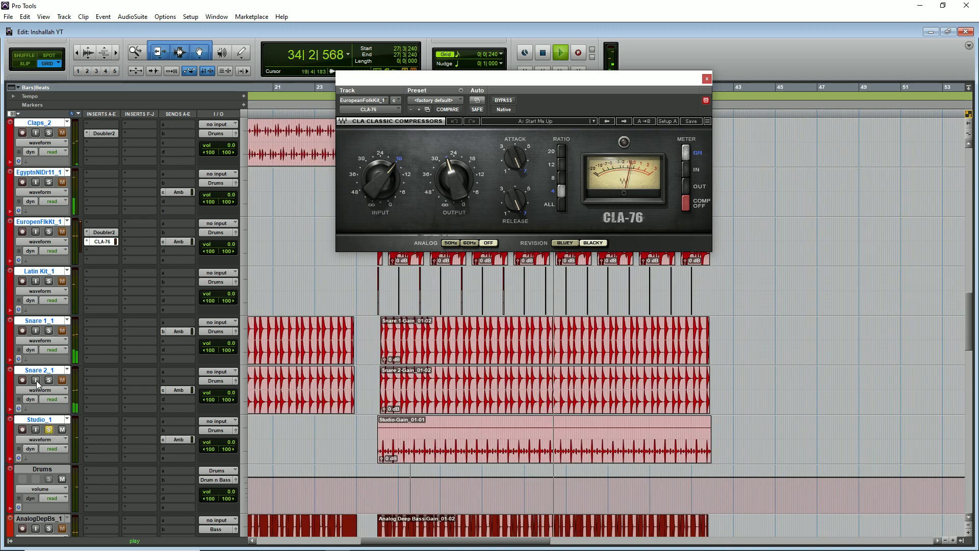
Solo the drum tracks from Claps_2 through Snare 2_1 together with Studio_1, listen to the combination and stop playback.
{"action": "left_click_drag", "start_coordinate": [49, 133], "coordinate": [53, 381]}
{"action": "key", "text": "r"}
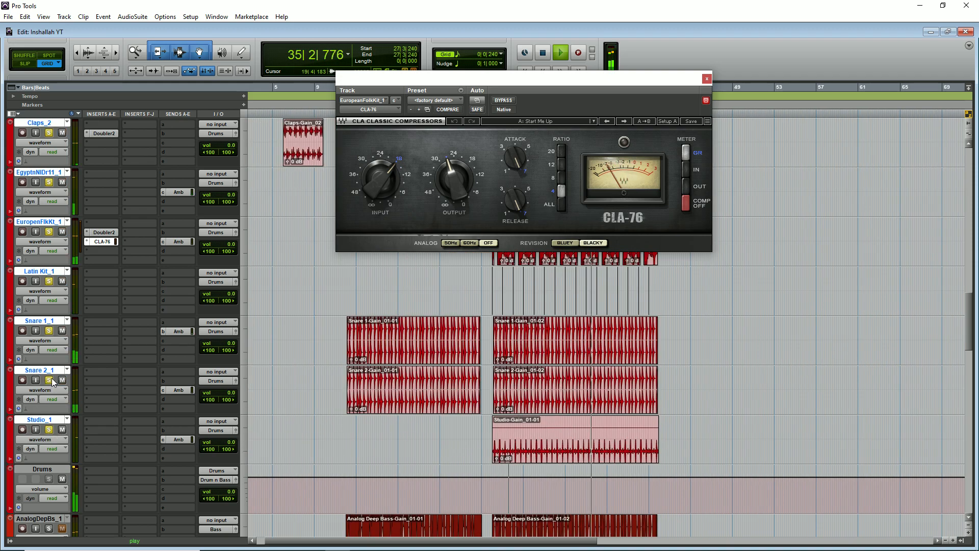
{"action": "scroll", "coordinate": [76, 414], "scroll_direction": "down", "scroll_amount": 2}
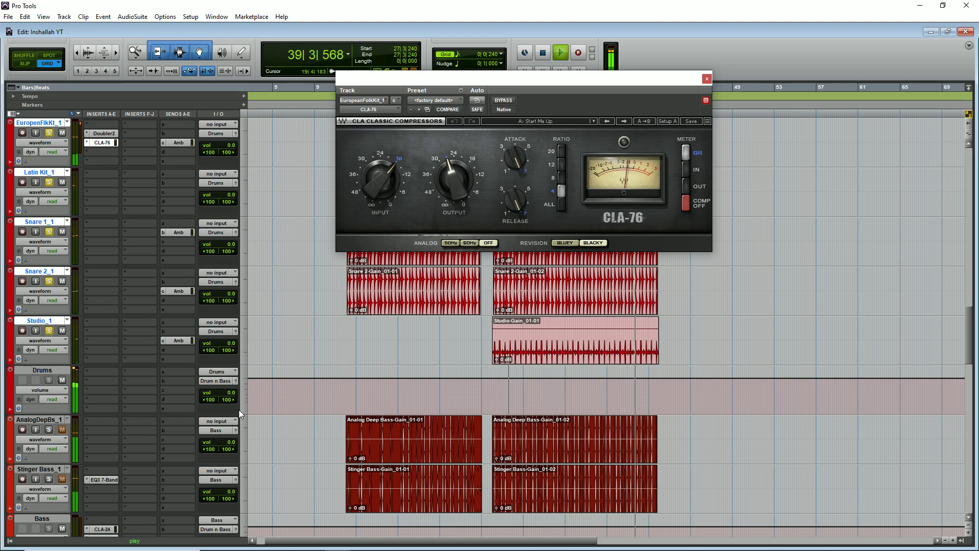
{"action": "key", "text": "space"}
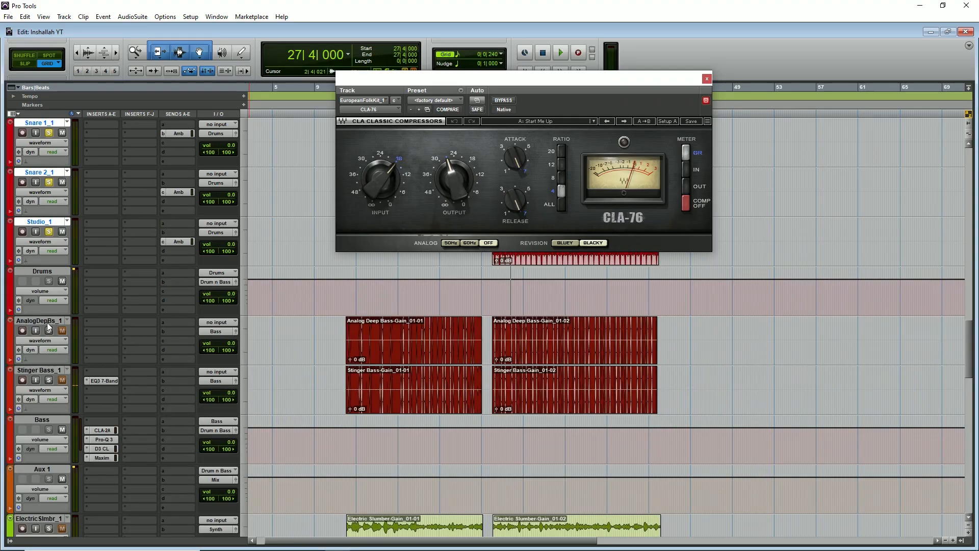
Clear all drum solos, solo AnalogDepBs_1 and play it from bar 28 beat 1.
{"action": "left_click", "coordinate": [49, 322]}
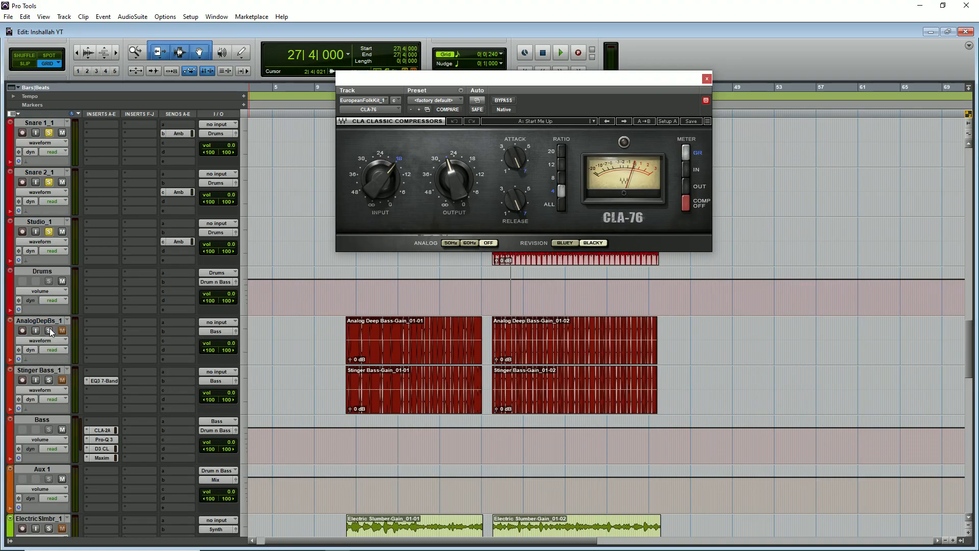
{"action": "left_click", "coordinate": [48, 331], "text": "alt"}
{"action": "left_click", "coordinate": [48, 332]}
{"action": "key", "text": "t"}
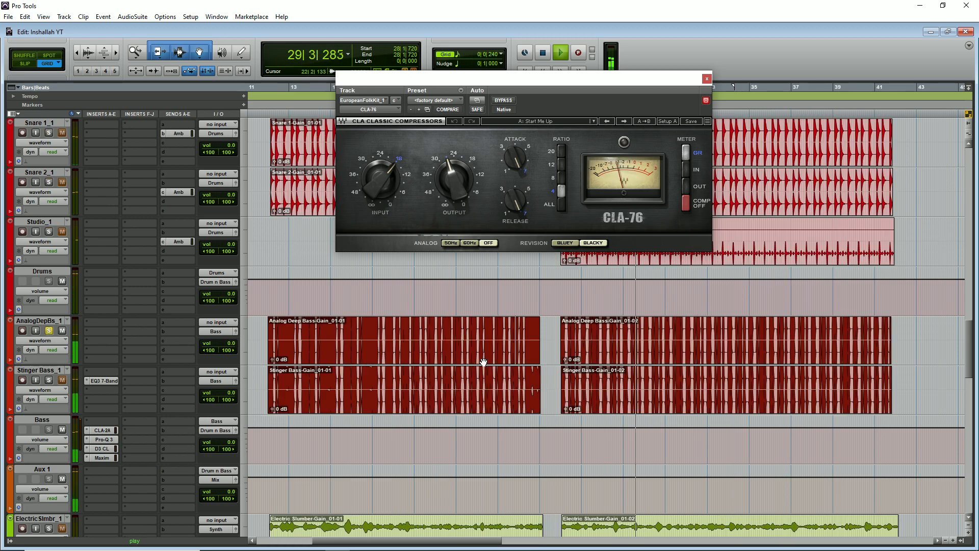
{"action": "key", "text": "r"}
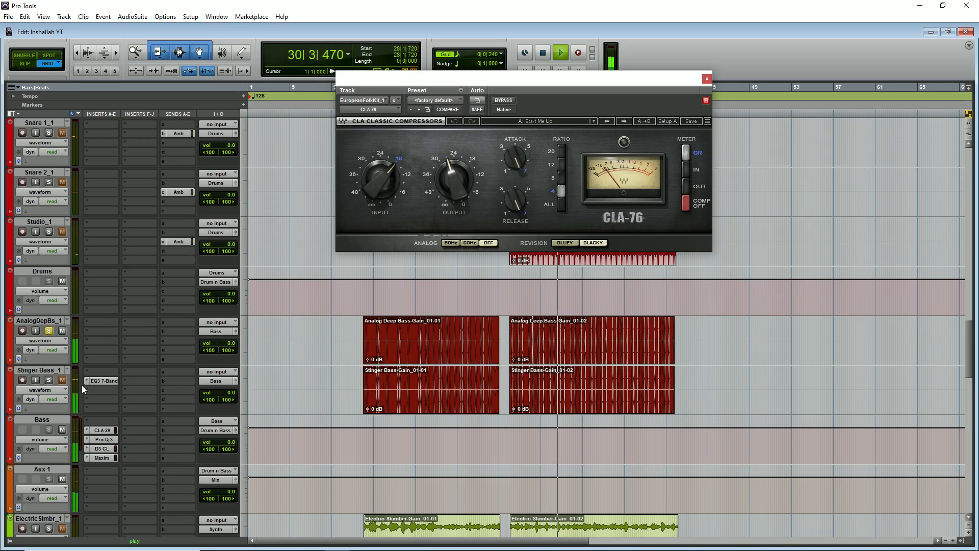
Solo Stinger Bass_1 instead of AnalogDepBs_1, review its EQ3 7-Band and play from bar 32 beat 2 with the EQ bypassed.
{"action": "left_click", "coordinate": [49, 379]}
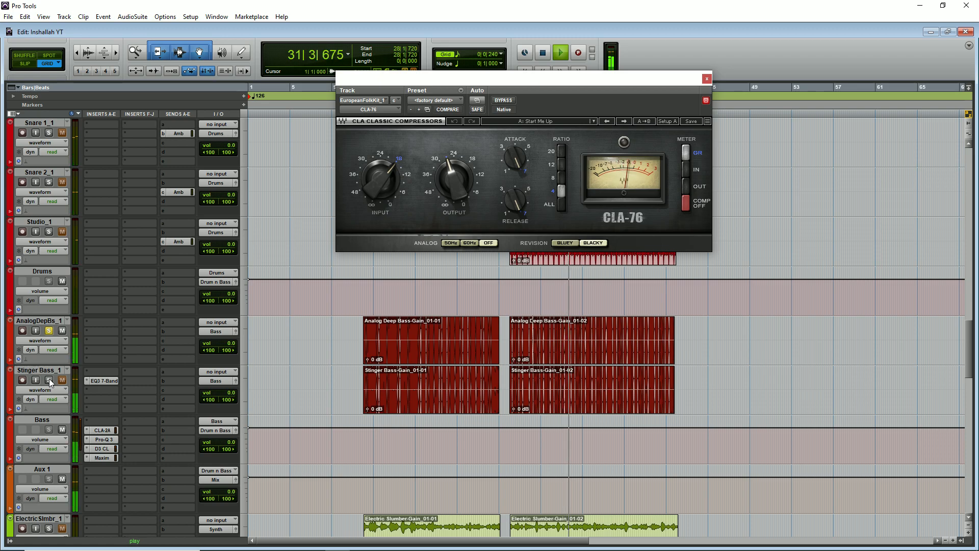
{"action": "left_click", "coordinate": [48, 330]}
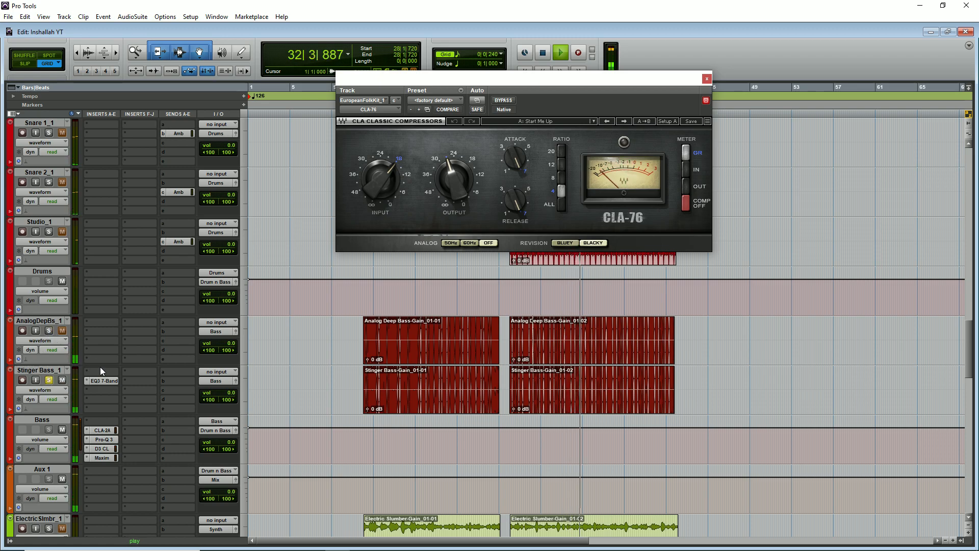
{"action": "left_click", "coordinate": [104, 380]}
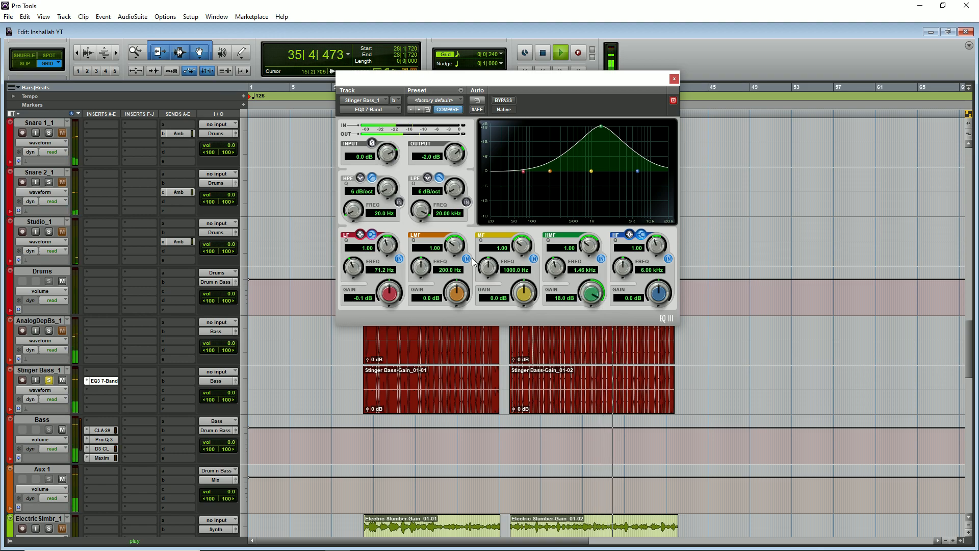
{"action": "left_click", "coordinate": [674, 80]}
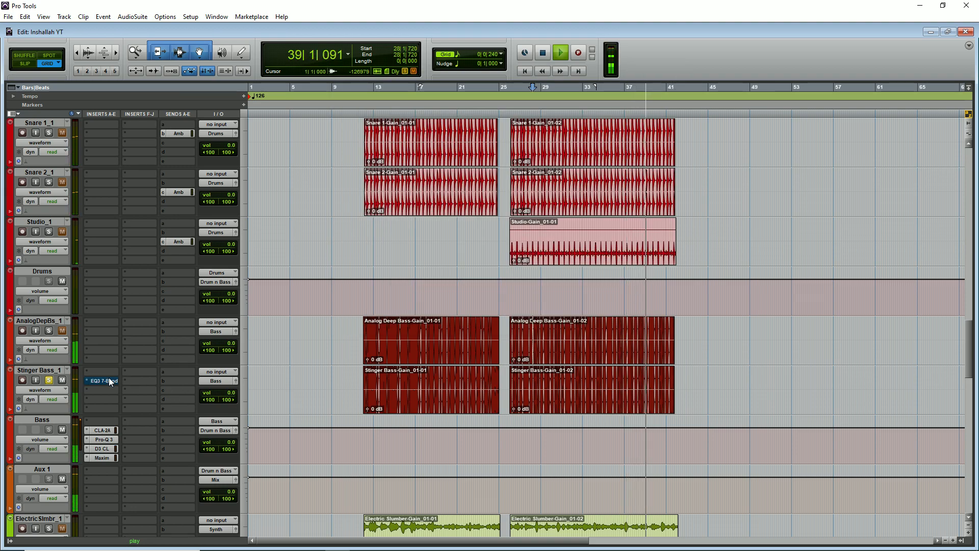
{"action": "left_click", "coordinate": [575, 377]}
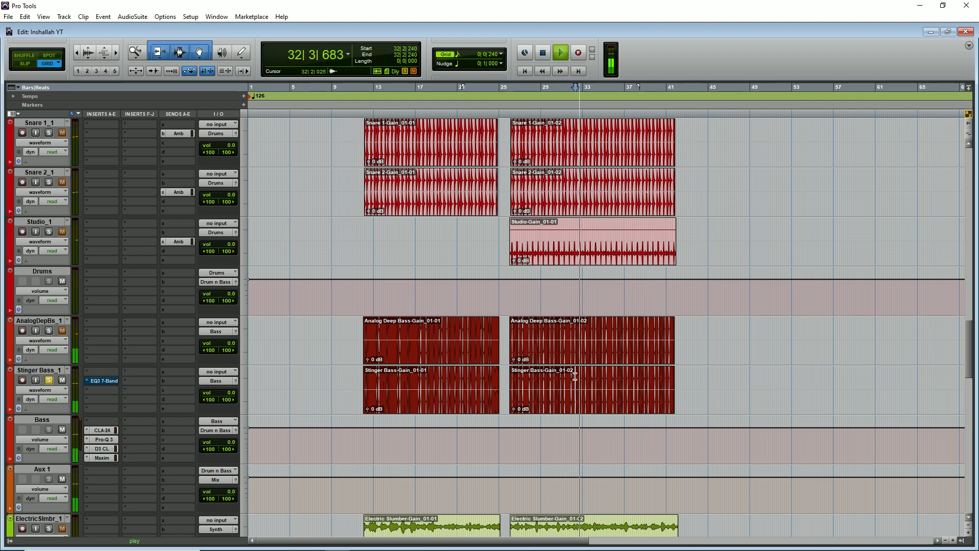
Add AnalogDepBs_1 to the solo and bypass the CLA-2A, Pro-Q 3, D3 CL and Maxim inserts on the Bass track.
{"action": "left_click", "coordinate": [48, 330]}
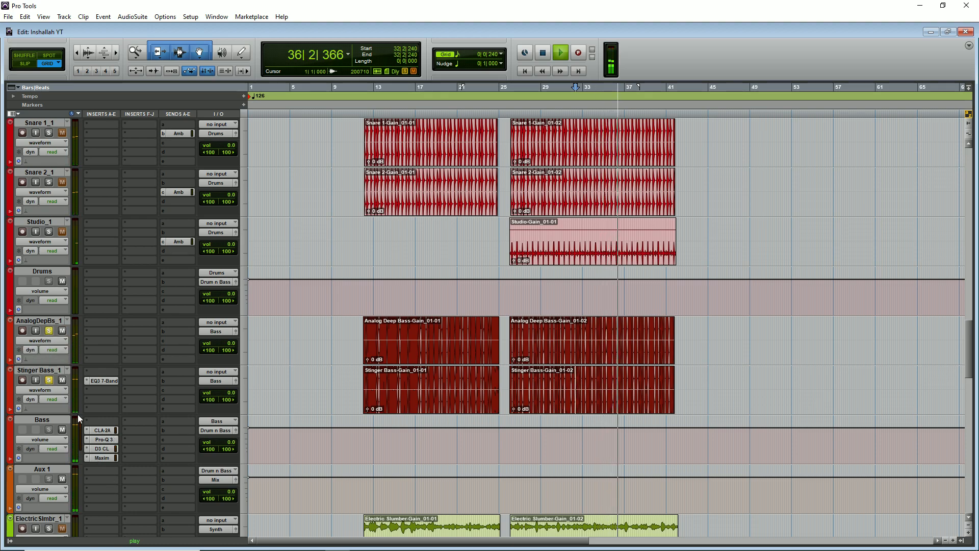
{"action": "left_click", "coordinate": [102, 430], "text": "ctrl"}
{"action": "left_click", "coordinate": [103, 439], "text": "ctrl"}
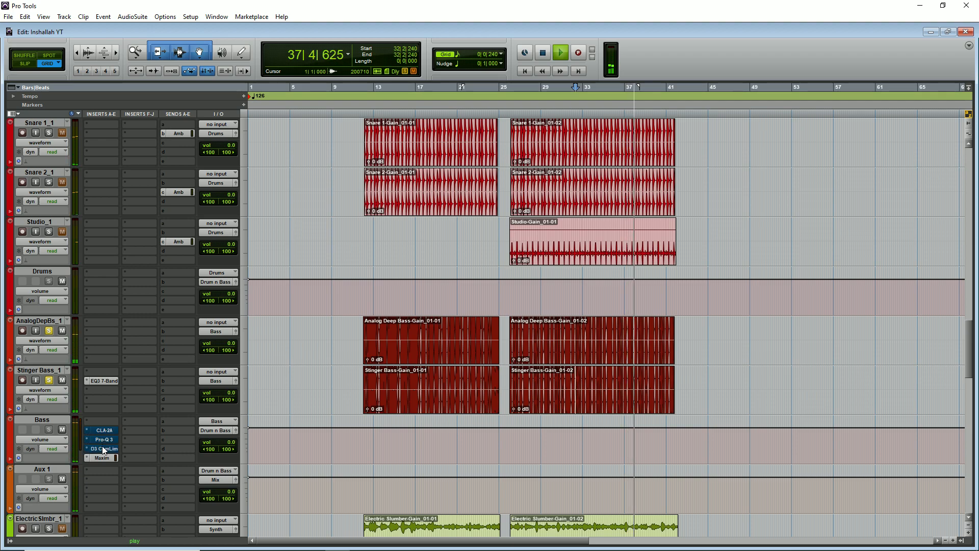
{"action": "left_click", "coordinate": [103, 448], "text": "ctrl"}
{"action": "left_click", "coordinate": [103, 458], "text": "ctrl"}
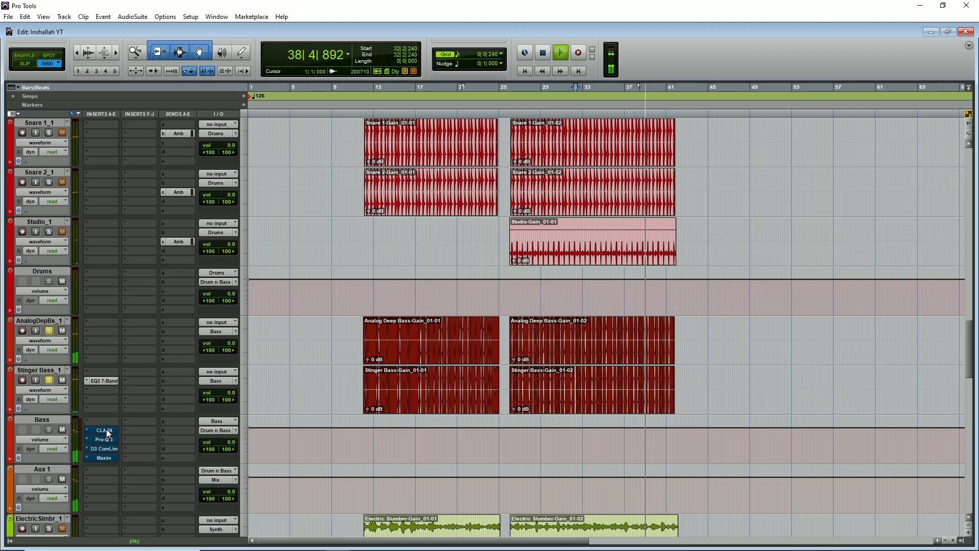
Re-enable the CLA-2A and the Pro-Q 3 on the Bass track one after the other, reviewing the EQ cut.
{"action": "left_click", "coordinate": [104, 431]}
{"action": "left_click", "coordinate": [506, 102]}
{"action": "left_click", "coordinate": [104, 439]}
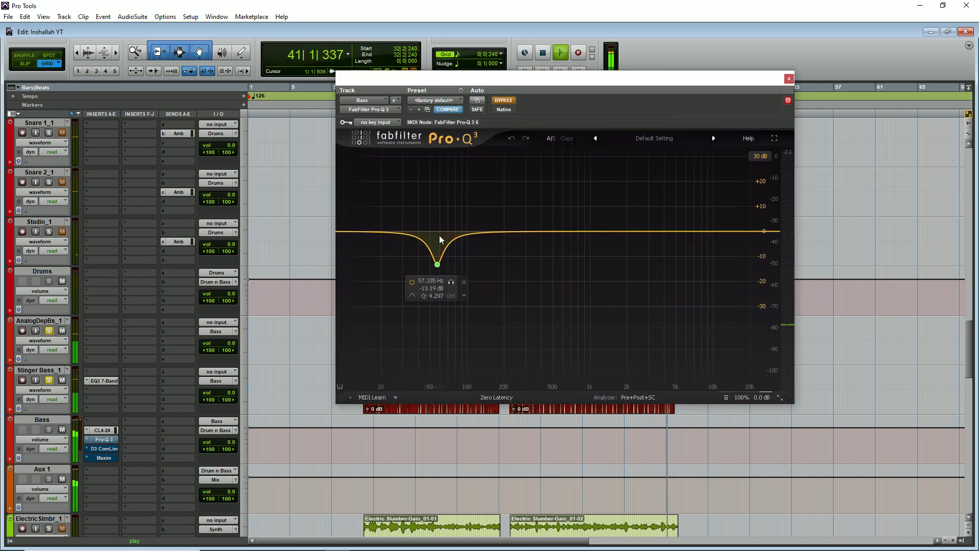
{"action": "left_click", "coordinate": [506, 102]}
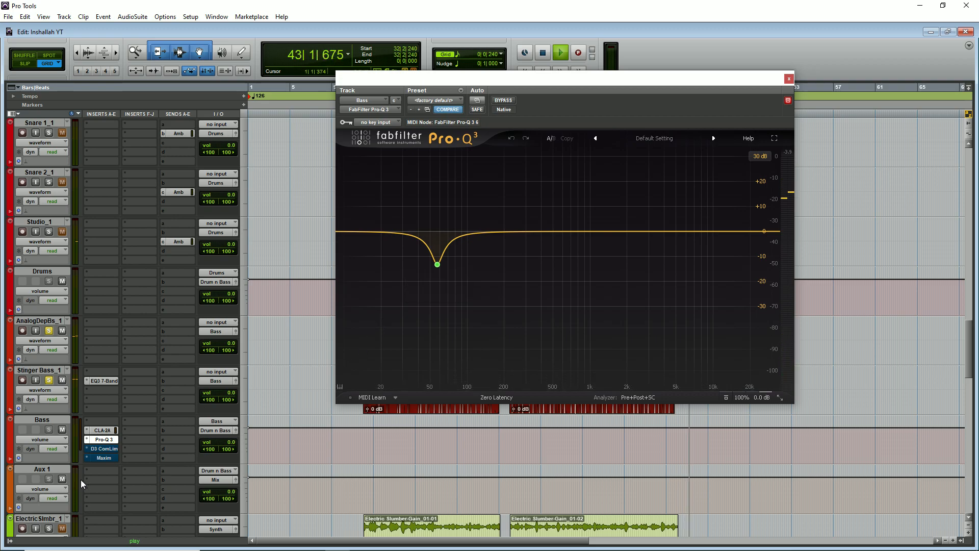
Re-enable and review the D3 Compressor/Limiter and Maxim on Bass while playing from bar 32 beat 4, and close the plug-in.
{"action": "left_click", "coordinate": [106, 448]}
{"action": "key", "text": "space"}
{"action": "key", "text": "space"}
{"action": "key", "text": "r"}
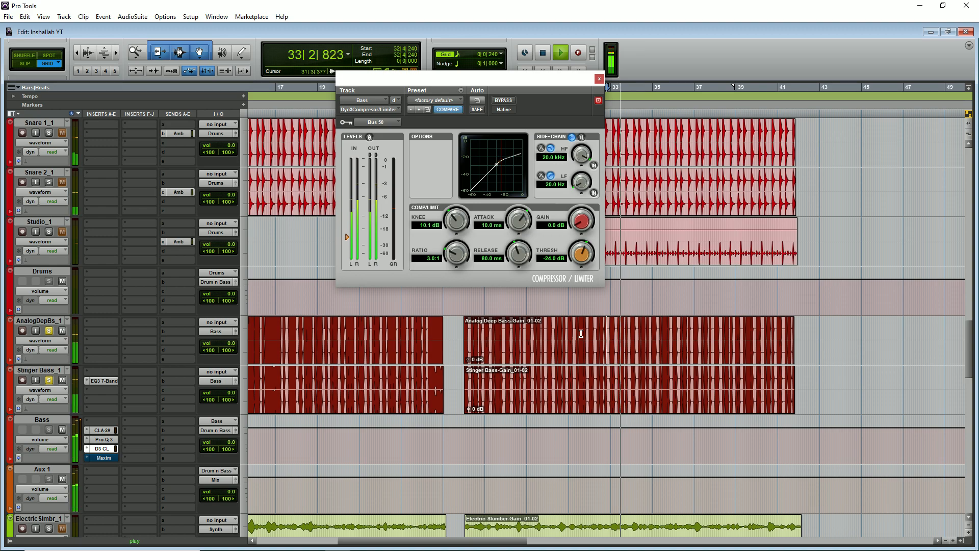
{"action": "key", "text": "r"}
{"action": "key", "text": "t"}
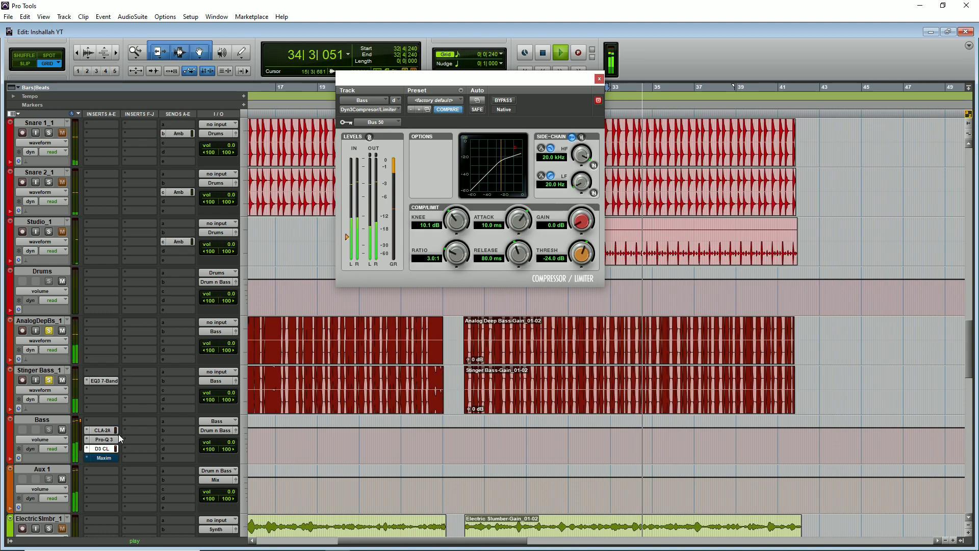
{"action": "left_click", "coordinate": [102, 457]}
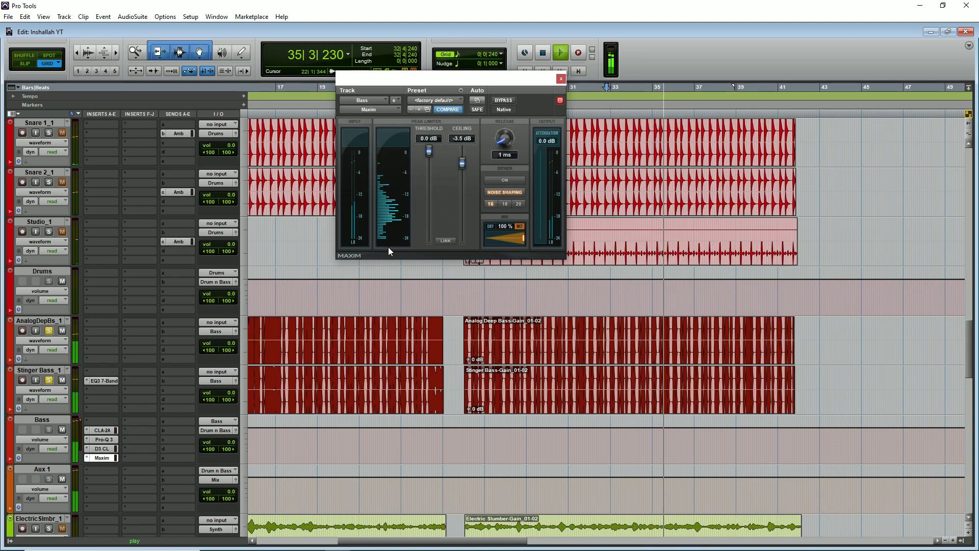
{"action": "left_click", "coordinate": [561, 78]}
Clear the solos on AnalogDepBs_1 and Stinger Bass_1.
{"action": "scroll", "coordinate": [75, 377], "scroll_direction": "down", "scroll_amount": 3}
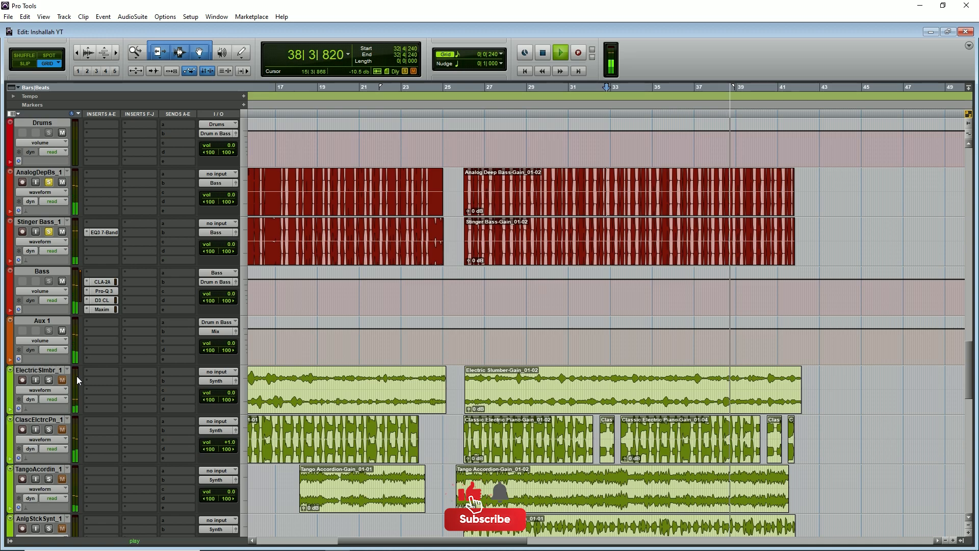
{"action": "left_click", "coordinate": [48, 232], "text": "alt"}
{"action": "key", "text": "r"}
Select the keys tracks from ElectricSlmbr_1 through Wedding Organ and solo them together.
{"action": "scroll", "coordinate": [323, 312], "scroll_direction": "down", "scroll_amount": 2}
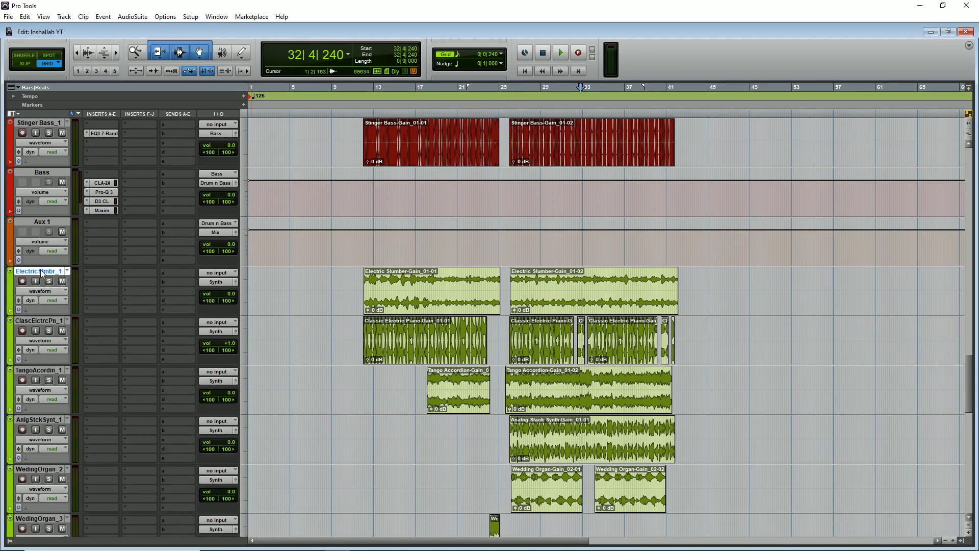
{"action": "scroll", "coordinate": [42, 273], "scroll_direction": "down", "scroll_amount": 5}
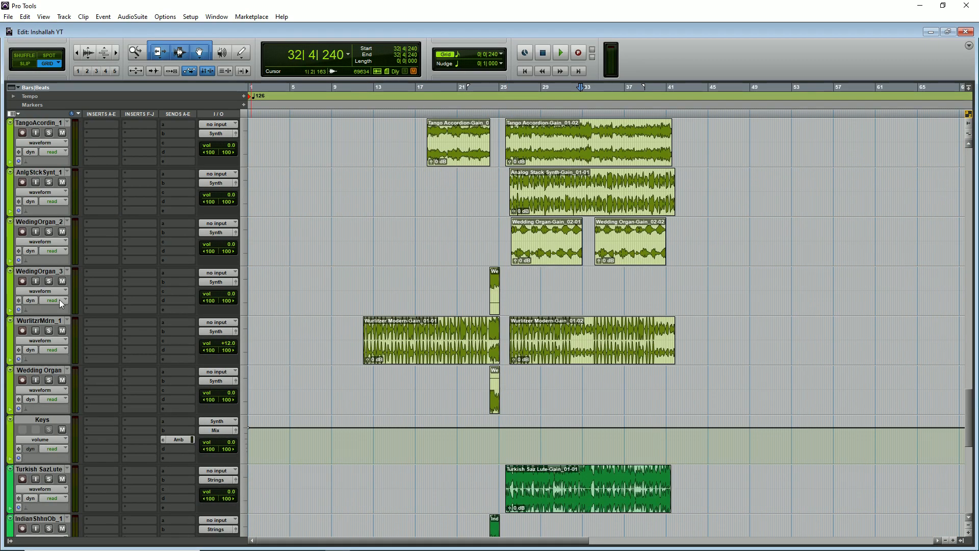
{"action": "left_click", "coordinate": [45, 373], "text": "shift"}
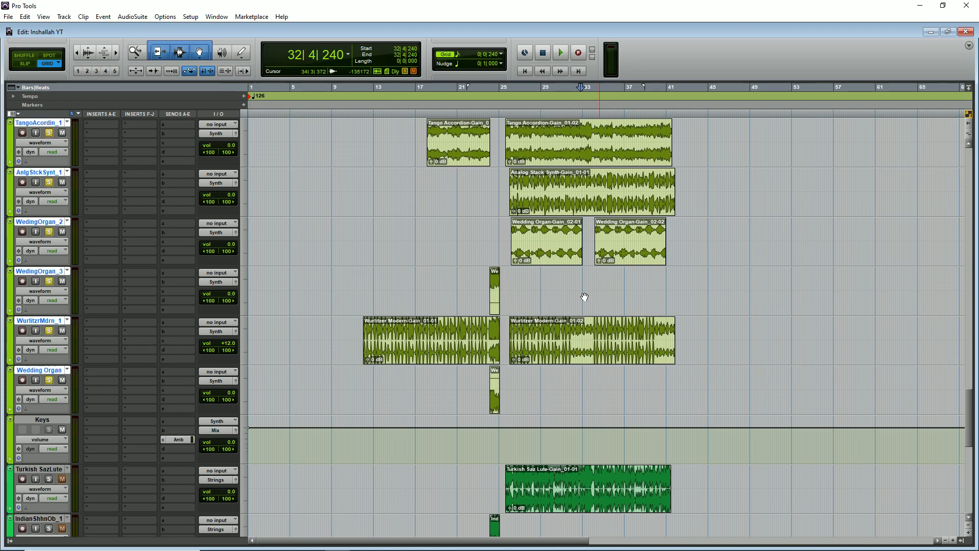
Play the soloed keys tracks together from bar 30 beat 1 and look over their clips.
{"action": "key", "text": "space"}
{"action": "scroll", "coordinate": [551, 285], "scroll_direction": "up", "scroll_amount": 5}
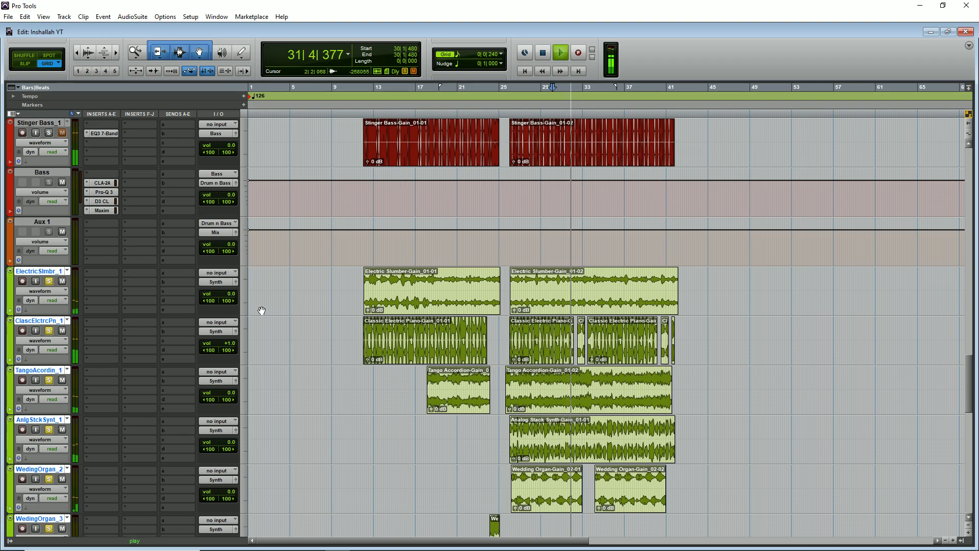
{"action": "scroll", "coordinate": [260, 306], "scroll_direction": "down", "scroll_amount": 3}
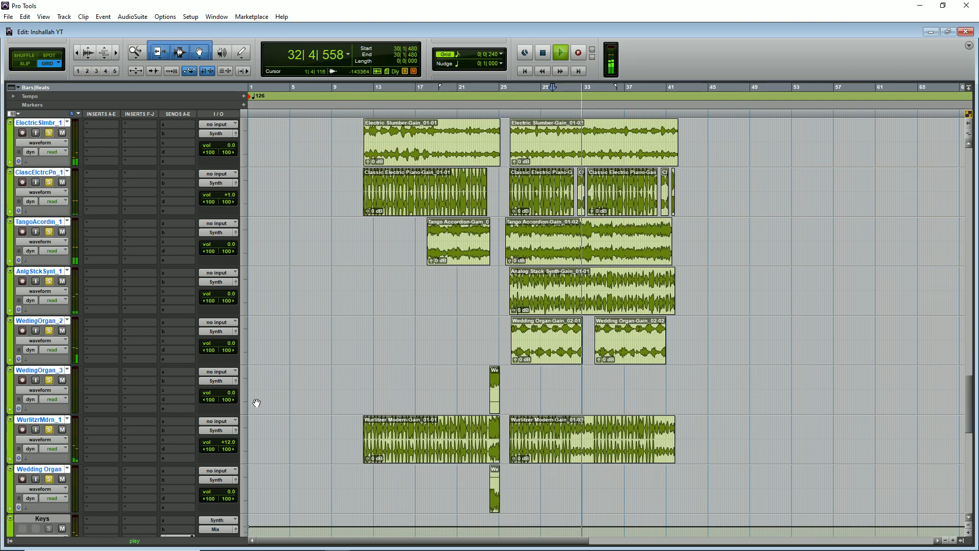
{"action": "scroll", "coordinate": [256, 252], "scroll_direction": "up", "scroll_amount": 5}
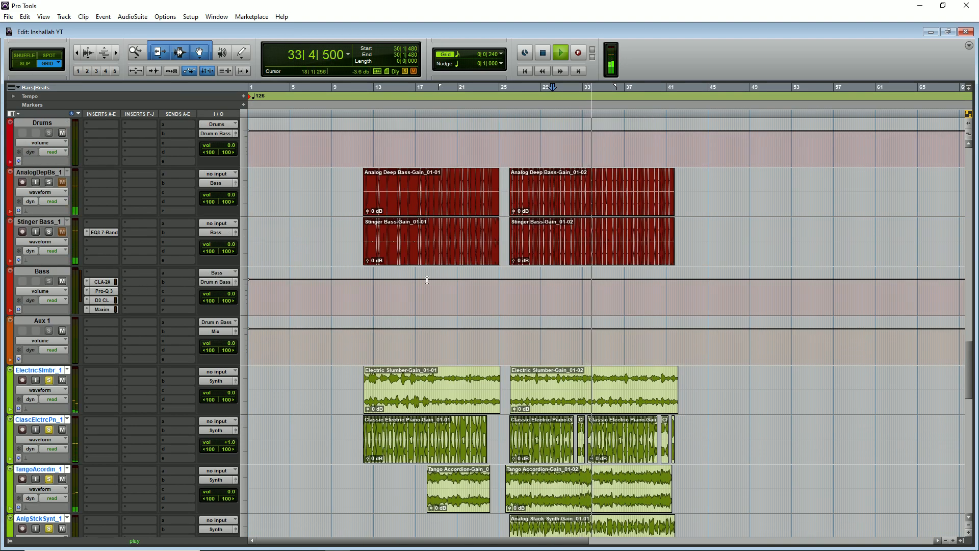
{"action": "scroll", "coordinate": [461, 290], "scroll_direction": "down", "scroll_amount": 2}
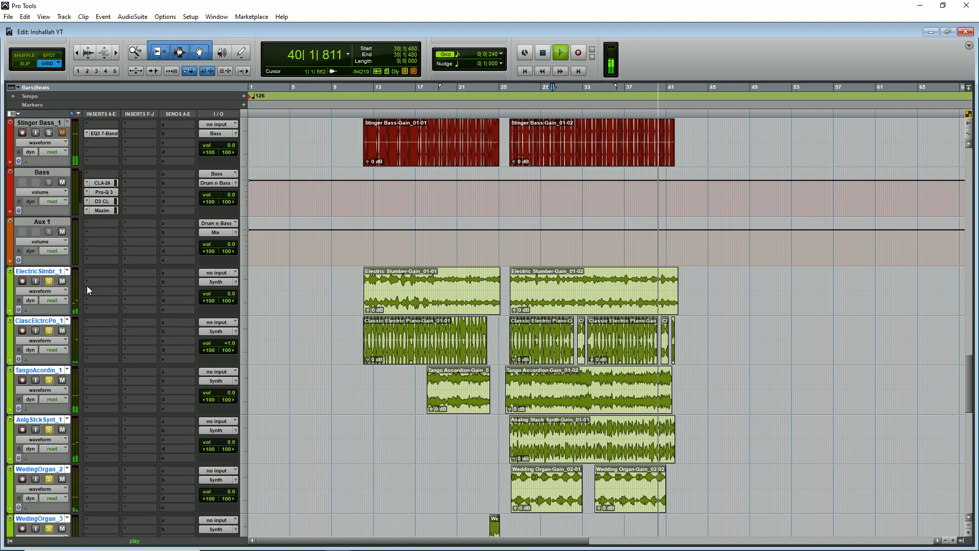
Clear the keys solos, solo only ElectricSlmbr_1, and play it from bar 30 beat 3.
{"action": "left_click", "coordinate": [50, 282], "text": "alt+shift"}
{"action": "left_click", "coordinate": [50, 282]}
{"action": "key", "text": "space"}
{"action": "left_click", "coordinate": [557, 279]}
{"action": "key", "text": "t"}
{"action": "key", "text": "space"}
{"action": "key", "text": "r"}
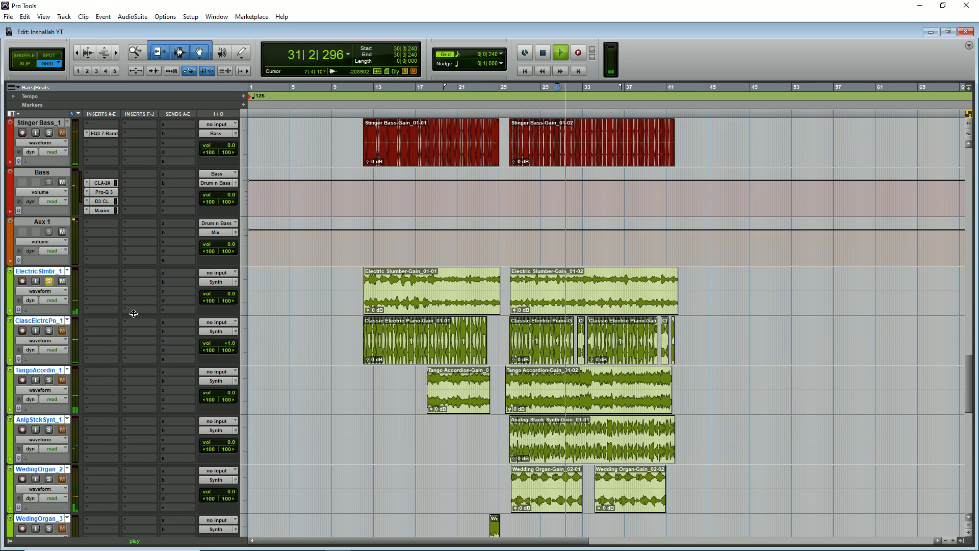
Move the solo from ElectricSlmbr_1 to ClascElctrcPn_1, TangoAcordin_1 and AnlgStckSynt_1 in turn during playback.
{"action": "left_click", "coordinate": [49, 330]}
{"action": "left_click", "coordinate": [51, 280]}
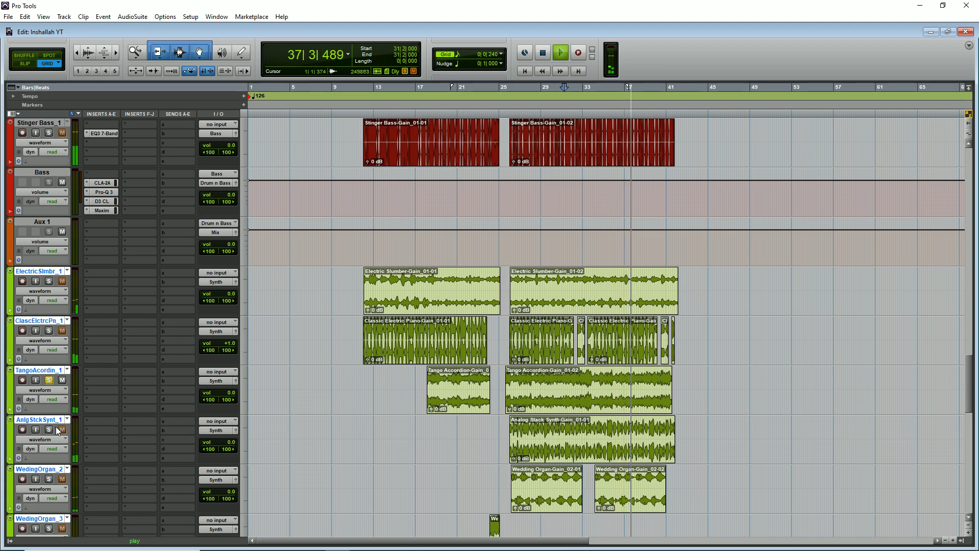
{"action": "scroll", "coordinate": [219, 402], "scroll_direction": "down", "scroll_amount": 3}
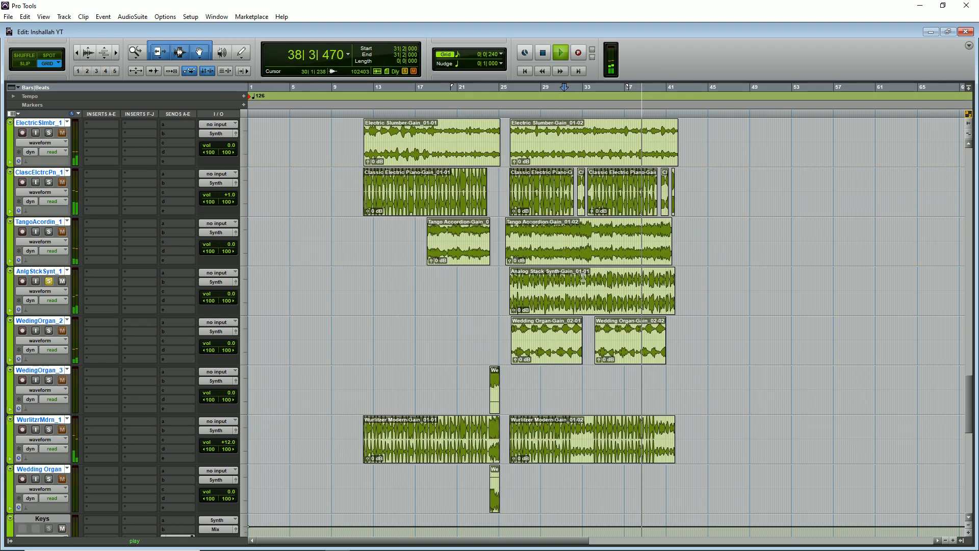
Restart playback of the soloed AnlgStckSynt_1 from 35|2|240.
{"action": "key", "text": "space"}
{"action": "left_click", "coordinate": [608, 283]}
{"action": "key", "text": "t"}
{"action": "key", "text": "t"}
{"action": "key", "text": "r"}
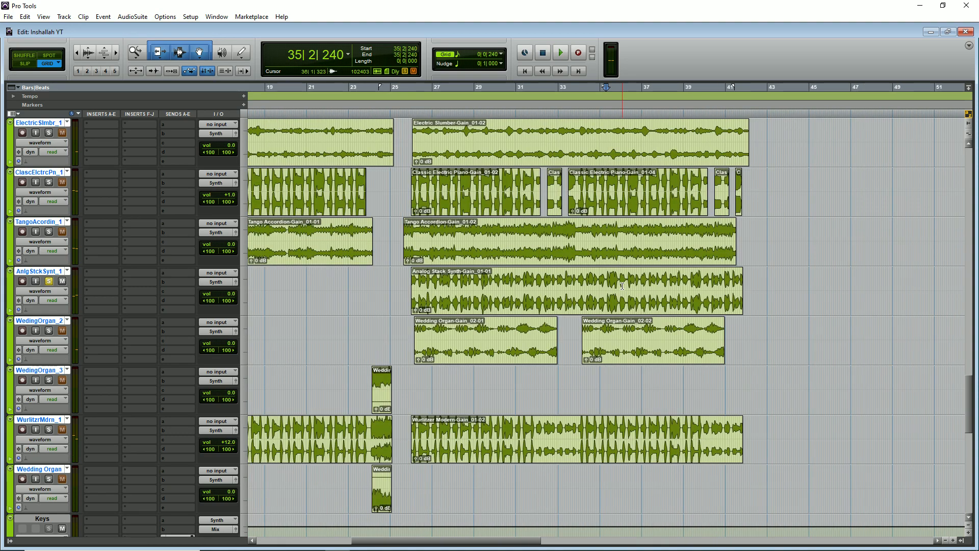
{"action": "key", "text": "space"}
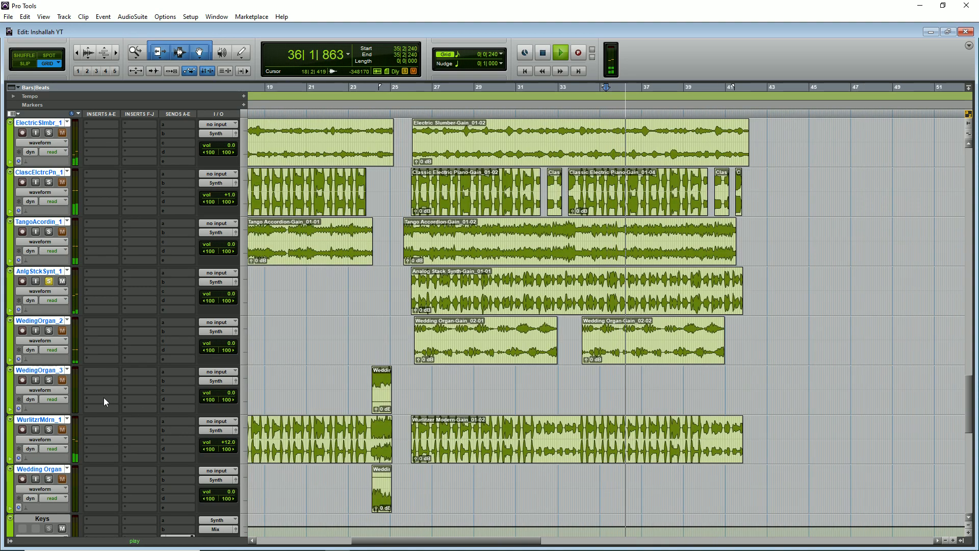
Move the solo to WedingOrgan_2 and on to WurlitzrMdrn_1, playing the Wurlitzer from bar 36.
{"action": "left_click", "coordinate": [50, 331]}
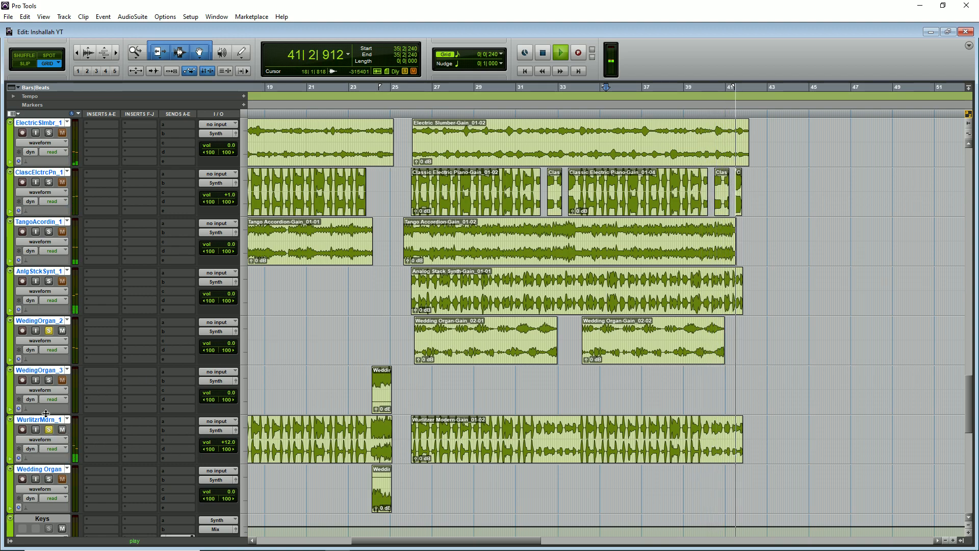
{"action": "key", "text": "space"}
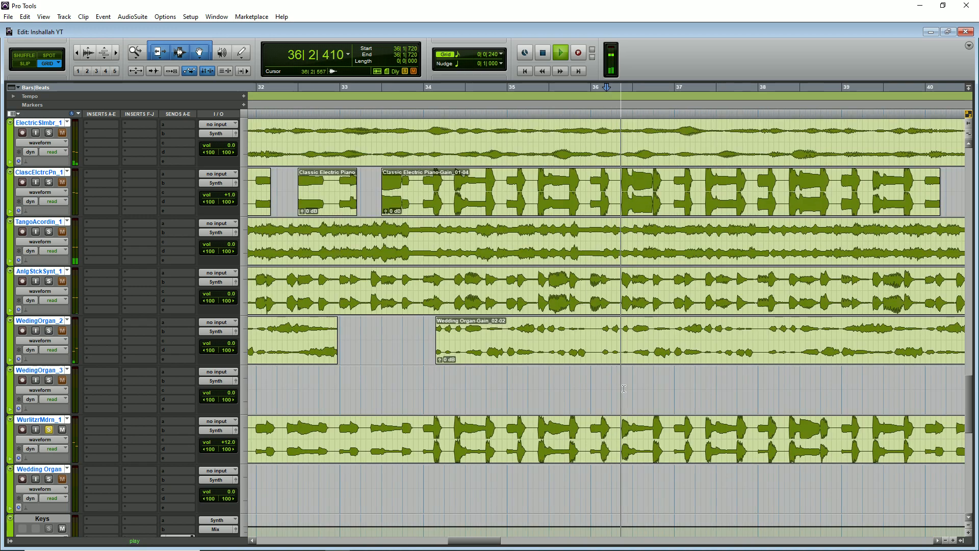
{"action": "key", "text": "ctrl+bracketleft"}
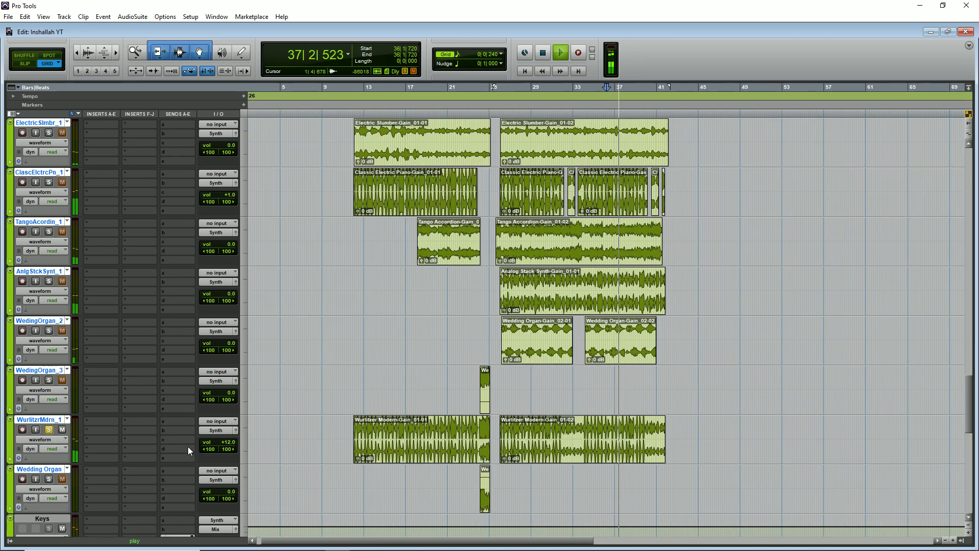
{"action": "key", "text": "ctrl+bracketleft"}
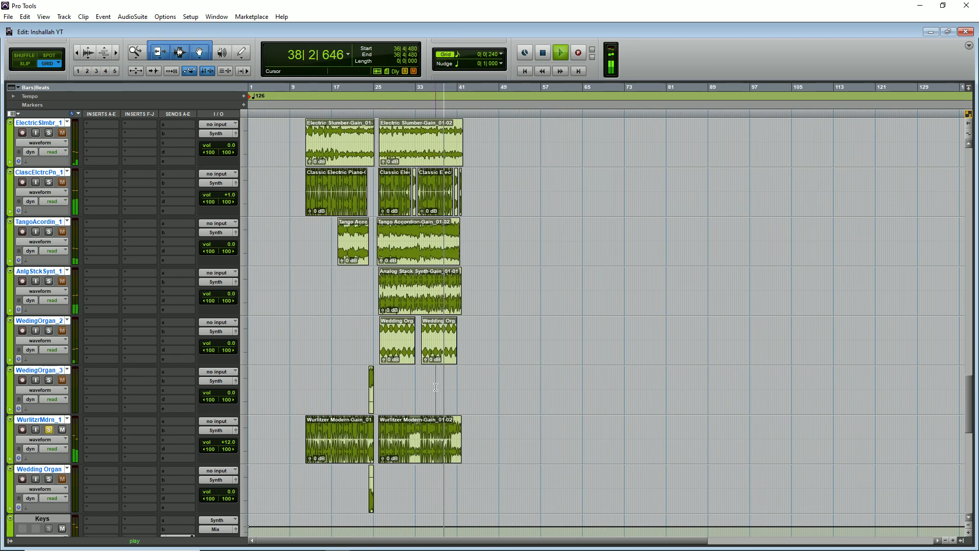
{"action": "key", "text": "ctrl+bracketright"}
{"action": "key", "text": "ctrl+bracketright"}
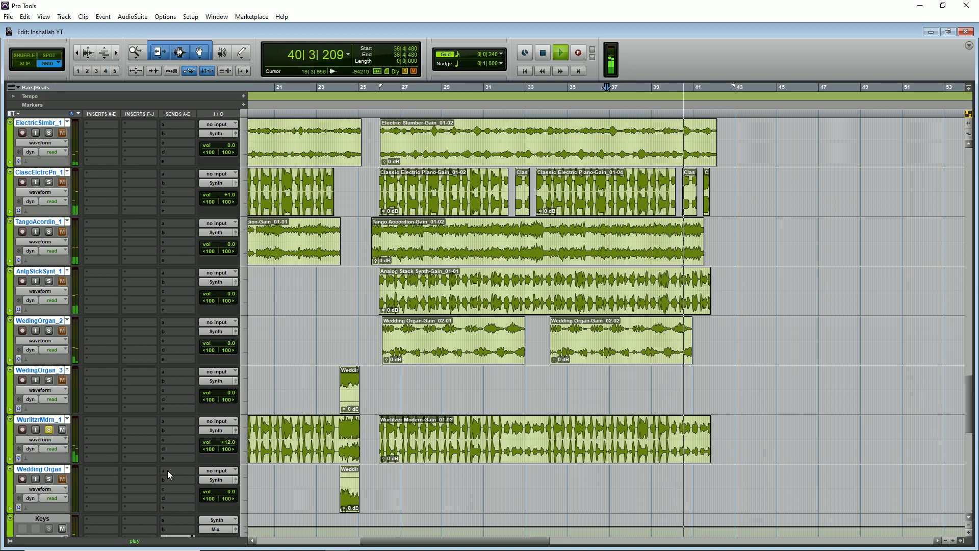
{"action": "key", "text": "ctrl+bracketleft"}
{"action": "scroll", "coordinate": [168, 469], "scroll_direction": "down", "scroll_amount": 3}
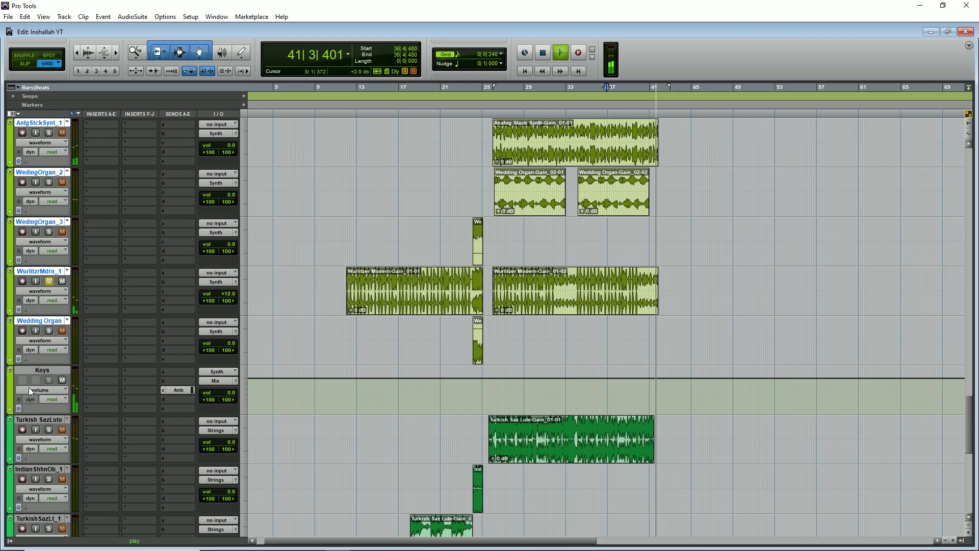
Add Wedding Organ and WedingOrgan_3 to the soloed WurlitzrMdrn_1 while playing their short clips from 23|4|720.
{"action": "left_click", "coordinate": [49, 330]}
{"action": "key", "text": "space"}
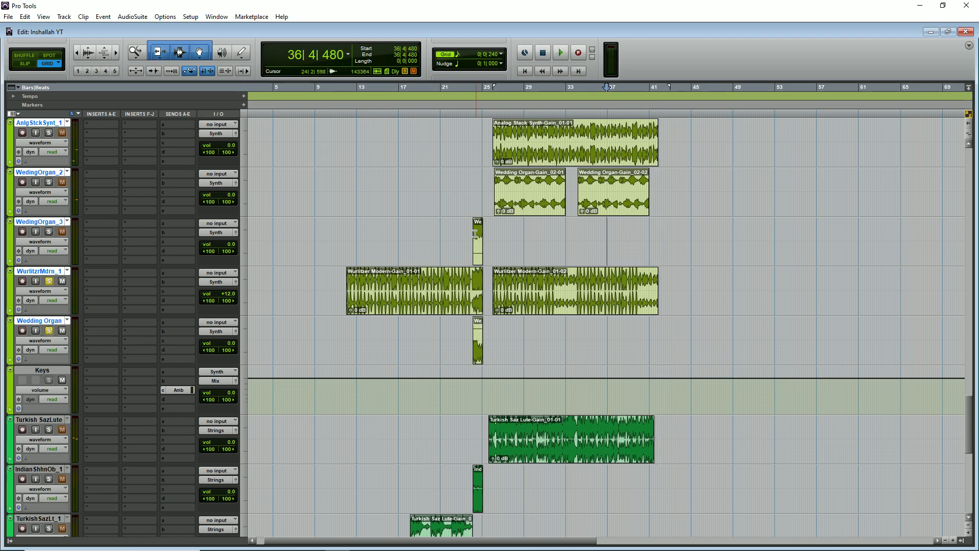
{"action": "key", "text": "ctrl+bracketright"}
{"action": "key", "text": "ctrl+bracketright"}
{"action": "key", "text": "ctrl+bracketright"}
{"action": "key", "text": "space"}
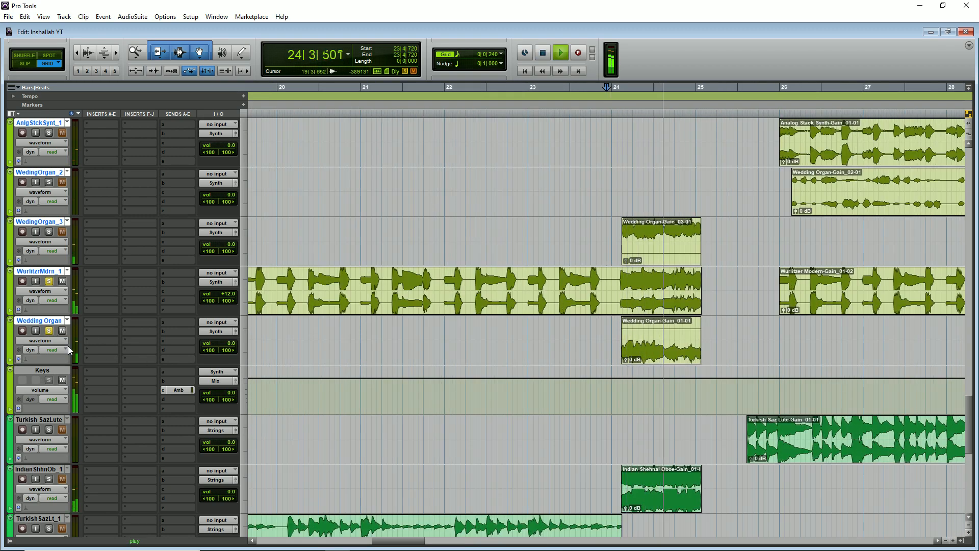
{"action": "left_click", "coordinate": [50, 232]}
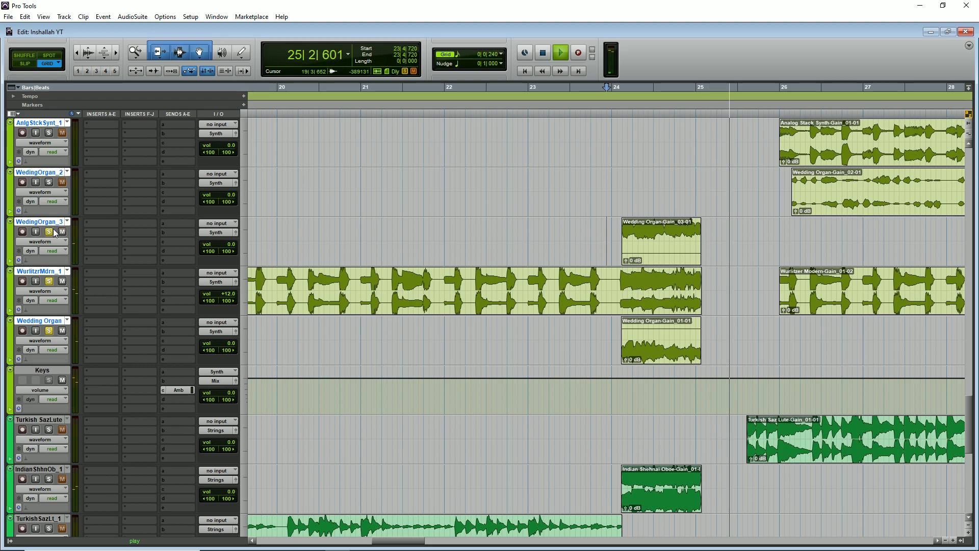
{"action": "key", "text": "space"}
Clear the solo on WurlitzrMdrn_1 and play the two wedding organ tracks from bar 24.
{"action": "left_click", "coordinate": [48, 281]}
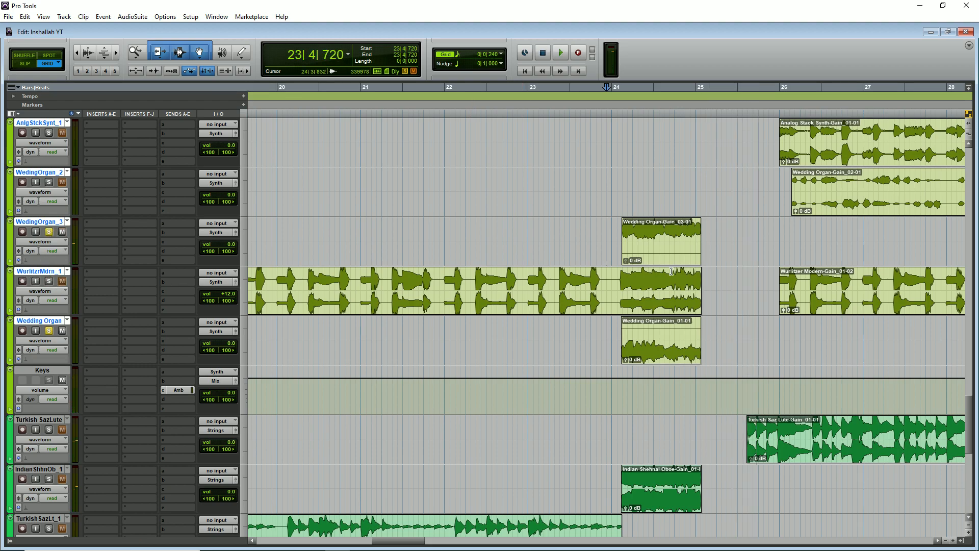
{"action": "key", "text": "ctrl+bracketright"}
{"action": "key", "text": "ctrl+bracketright"}
{"action": "key", "text": "space"}
{"action": "key", "text": "ctrl+bracketleft"}
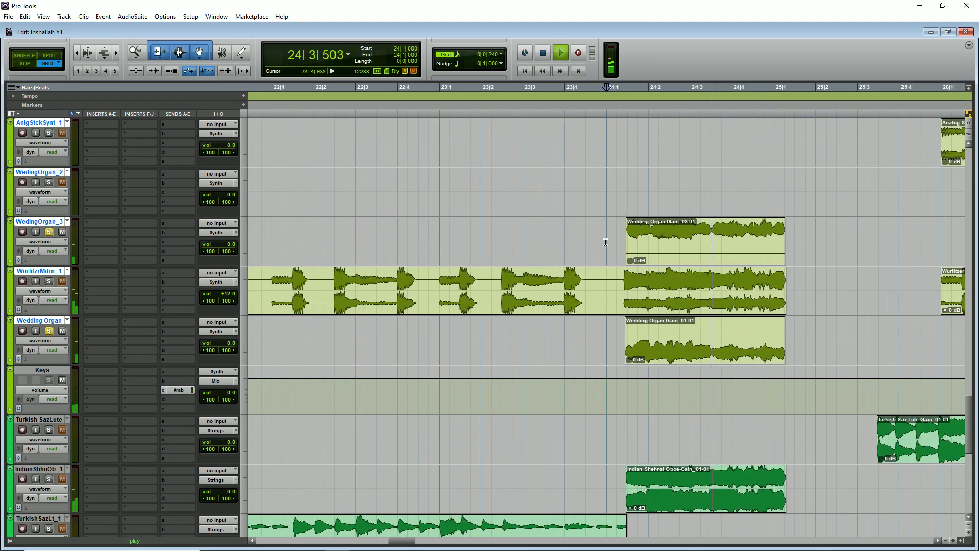
Clear the solos on WedingOrgan_3 and Wedding Organ and play the full mix from bar 24.
{"action": "left_click", "coordinate": [49, 232]}
{"action": "left_click", "coordinate": [50, 330]}
{"action": "key", "text": "r"}
{"action": "key", "text": "r"}
{"action": "key", "text": "space"}
{"action": "key", "text": "space"}
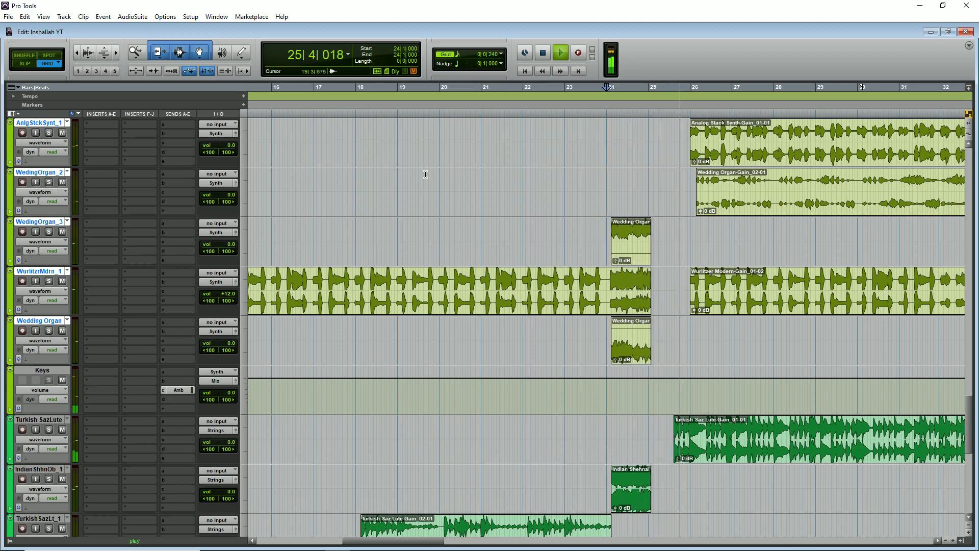
Stop playback and review the Amb send on the Keys track, closing its window again.
{"action": "key", "text": "r"}
{"action": "key", "text": "space"}
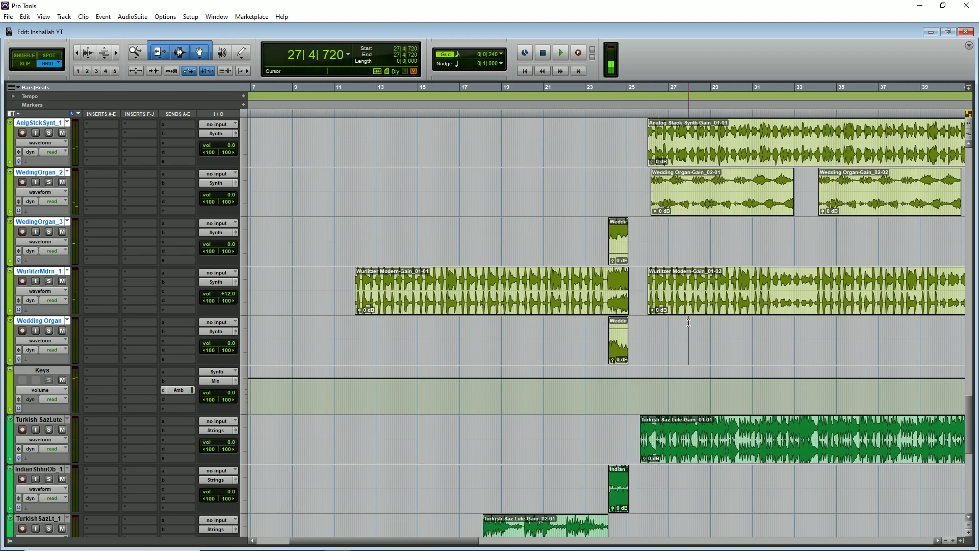
{"action": "left_click", "coordinate": [188, 390]}
{"action": "left_click", "coordinate": [633, 106]}
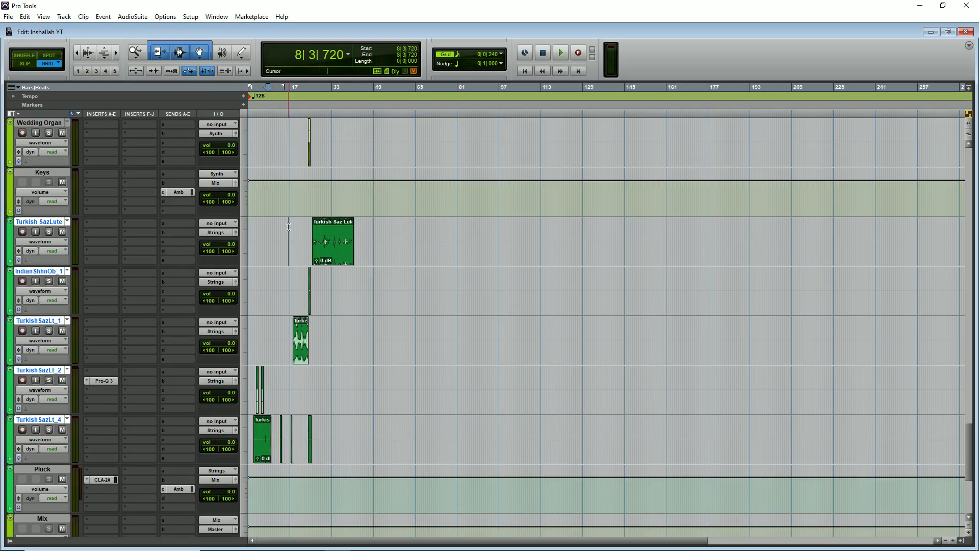
Solo Turkish SazLute and play its long clip from bar 25 beat 4.
{"action": "key", "text": "ctrl+]"}
{"action": "key", "text": "ctrl+]"}
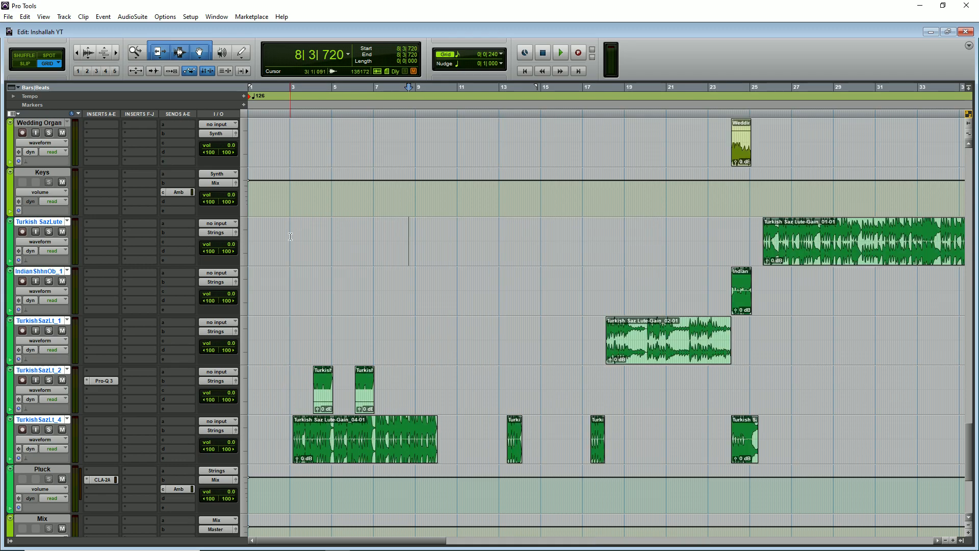
{"action": "key", "text": "ctrl+["}
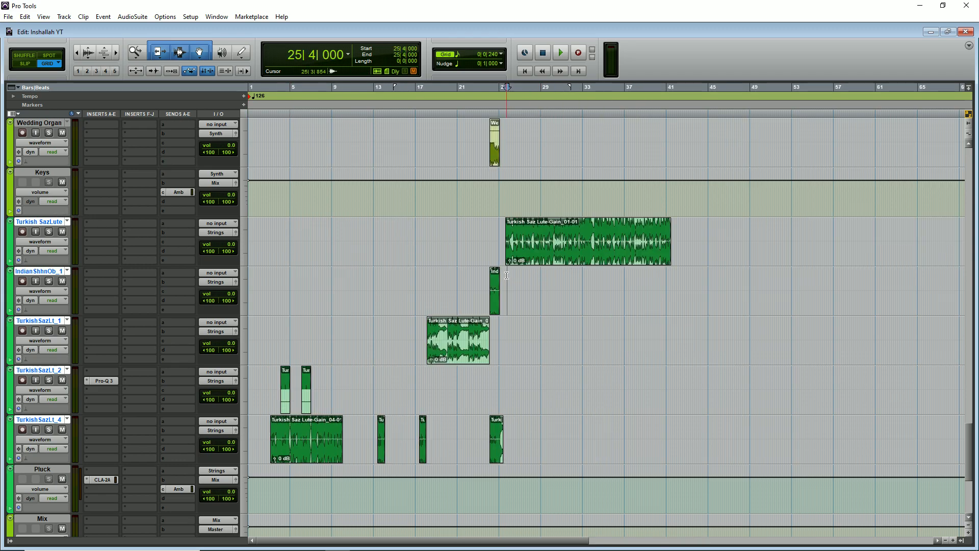
{"action": "key", "text": "ctrl+]"}
{"action": "key", "text": "space"}
{"action": "left_click", "coordinate": [49, 232]}
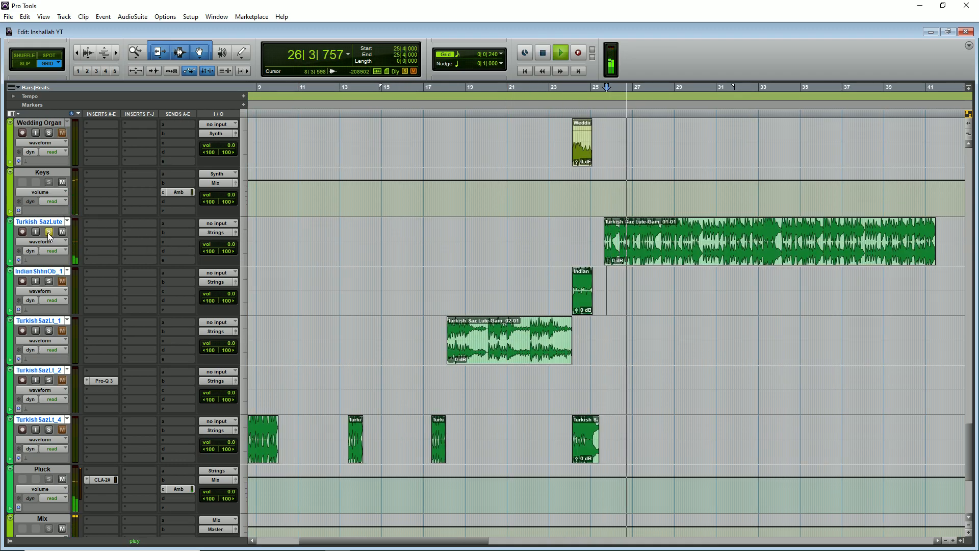
Add IndianShhnOb_1 to the solo and play its short clip from 23|4|720.
{"action": "key", "text": "ctrl+["}
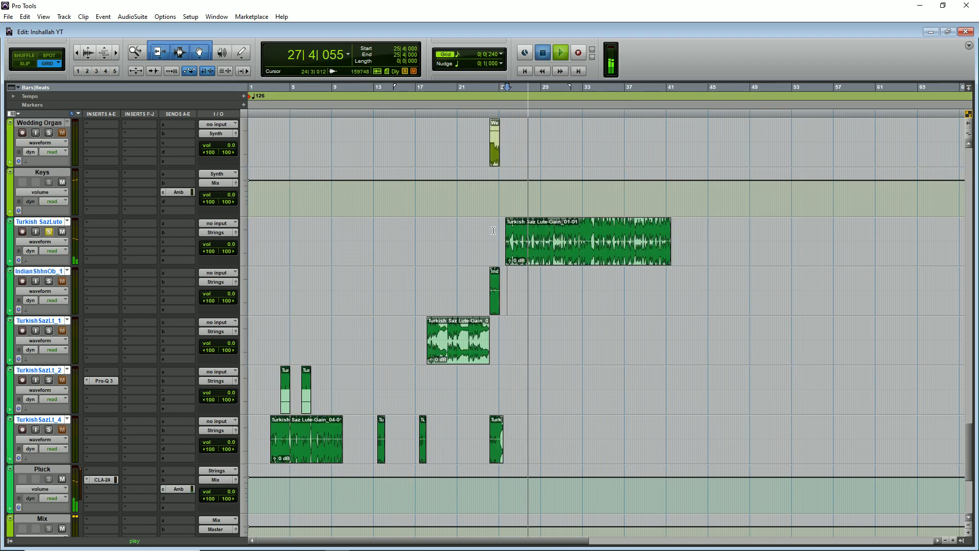
{"action": "key", "text": "ctrl+]"}
{"action": "left_click", "coordinate": [49, 282]}
{"action": "key", "text": "space"}
{"action": "left_click", "coordinate": [598, 229]}
{"action": "key", "text": "ctrl+]"}
{"action": "key", "text": "space"}
{"action": "key", "text": "ctrl+]"}
{"action": "key", "text": "ctrl+["}
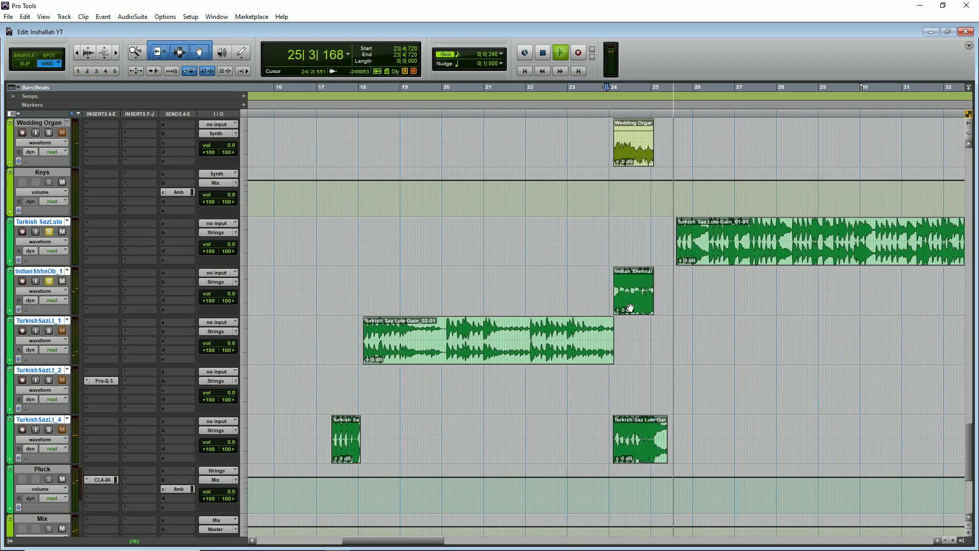
{"action": "key", "text": "space"}
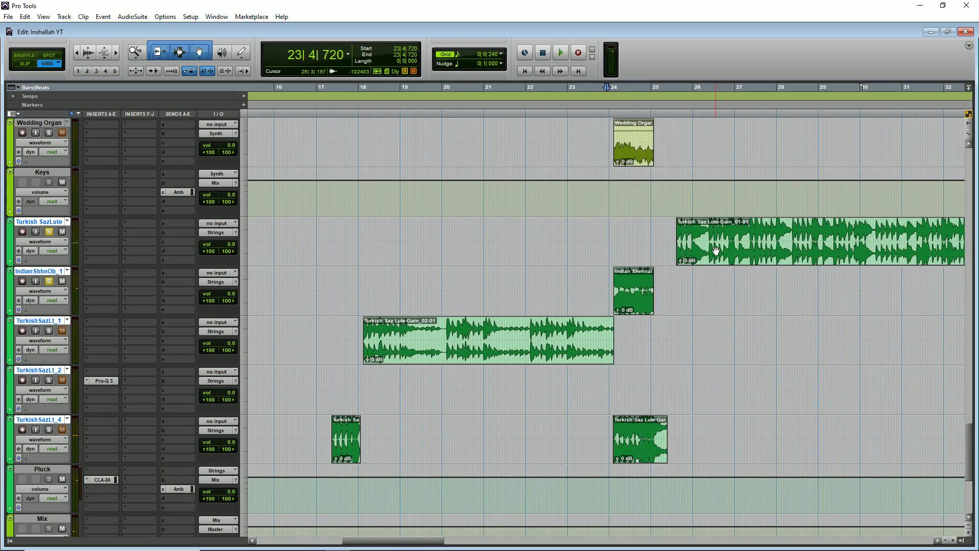
Add TurkishSazLt_1 to the solo and play its clip from 22|1|480.
{"action": "left_click", "coordinate": [48, 331]}
{"action": "key", "text": "space"}
{"action": "key", "text": "space"}
{"action": "key", "text": "space"}
{"action": "key", "text": "t"}
{"action": "key", "text": "space"}
{"action": "left_click", "coordinate": [455, 236]}
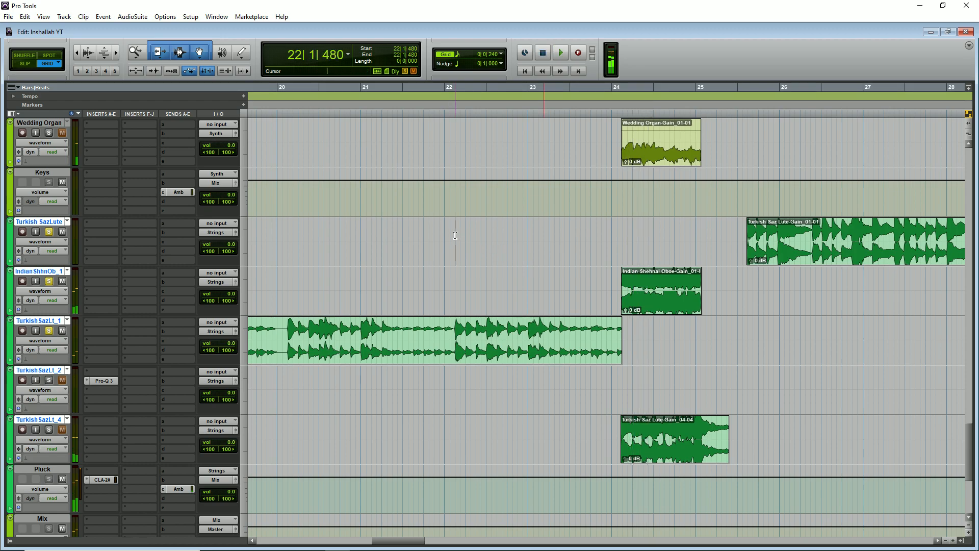
{"action": "key", "text": "t"}
{"action": "key", "text": "r"}
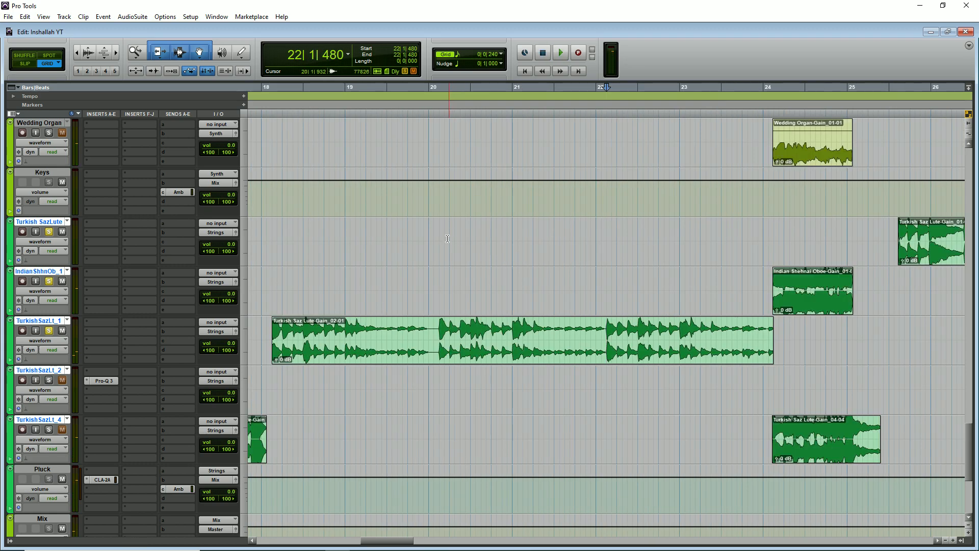
{"action": "key", "text": "space"}
{"action": "key", "text": "r"}
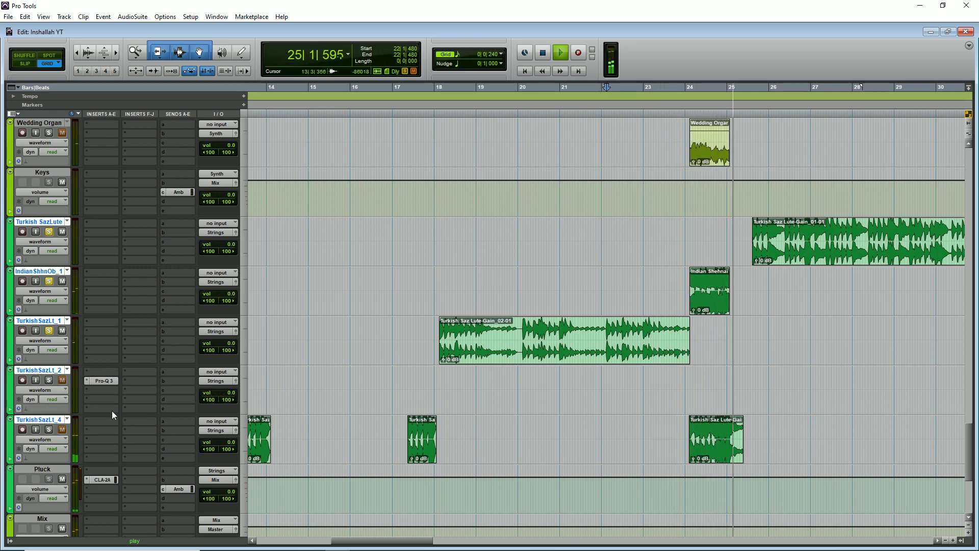
Add TurkishSazLt_2 and TurkishSazLt_4 to the solo and play their intro clips from bar 4, restarting from 3|4|480.
{"action": "key", "text": "r"}
{"action": "key", "text": "r"}
{"action": "left_click", "coordinate": [279, 321]}
{"action": "key", "text": "space"}
{"action": "key", "text": "space"}
{"action": "key", "text": "t"}
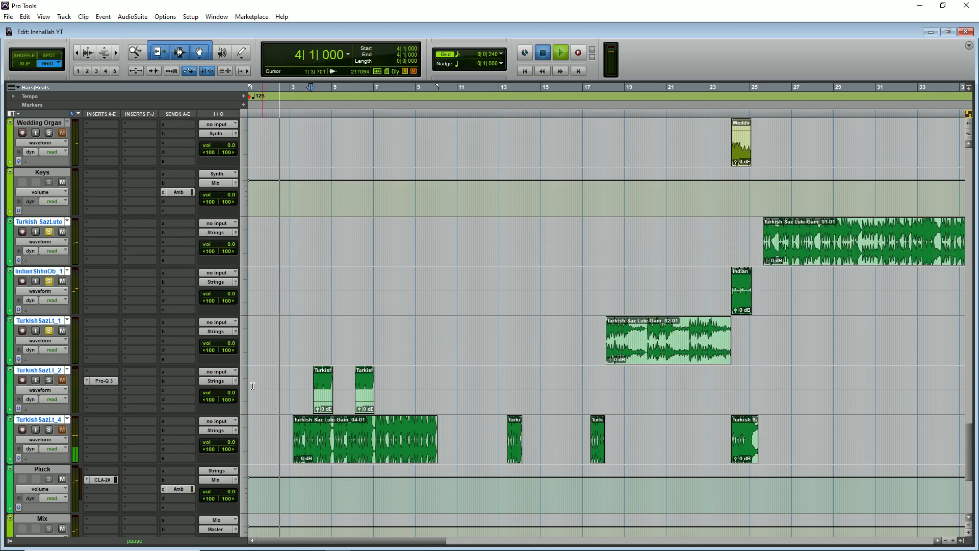
{"action": "key", "text": "t"}
{"action": "key", "text": "t"}
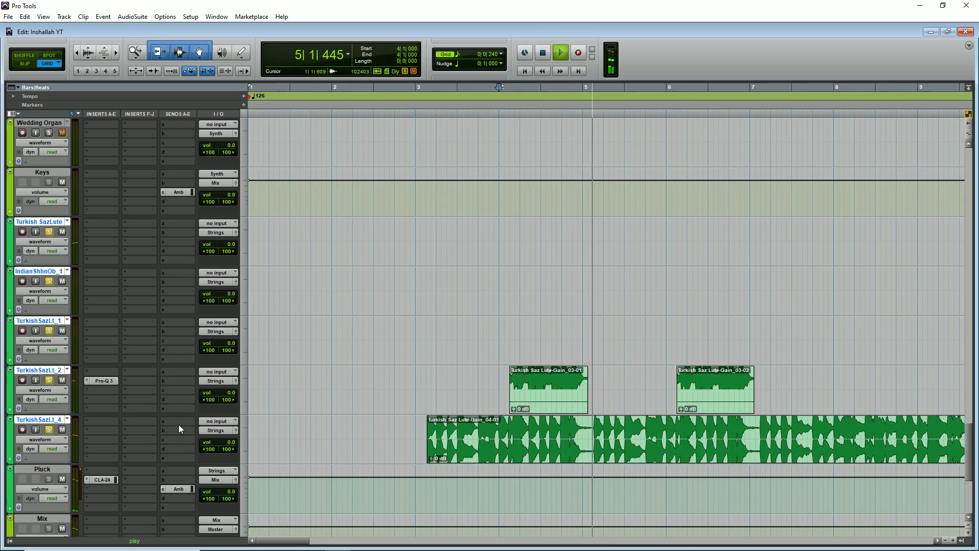
{"action": "left_click", "coordinate": [490, 319]}
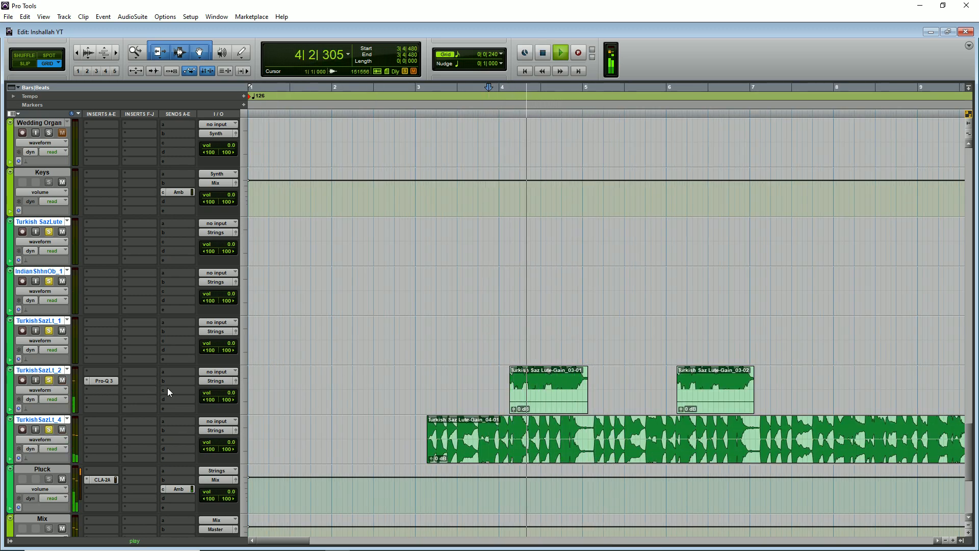
Examine the Pro-Q 3 curve on TurkishSazLt_2 with playback stopped, and close the plug-in.
{"action": "left_click", "coordinate": [104, 380]}
{"action": "key", "text": "space"}
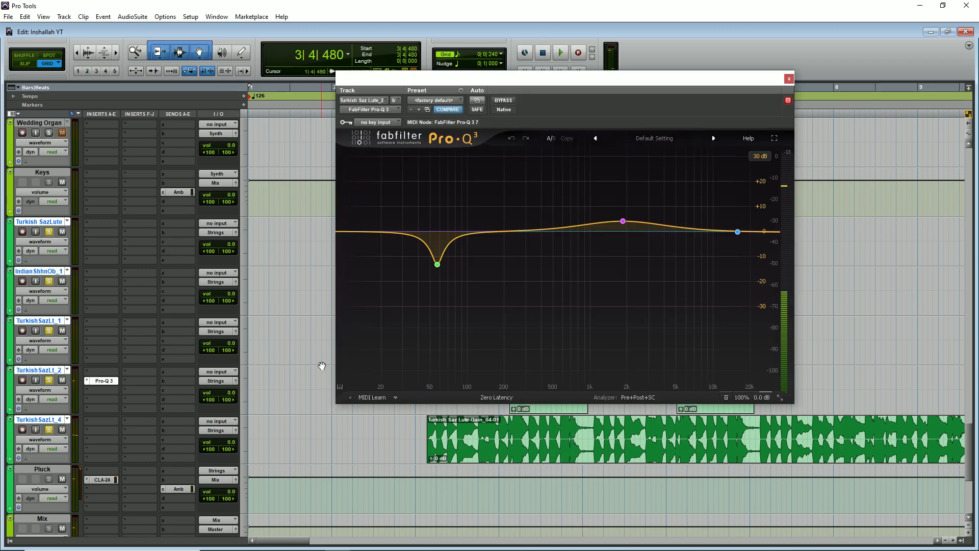
{"action": "left_click", "coordinate": [789, 78]}
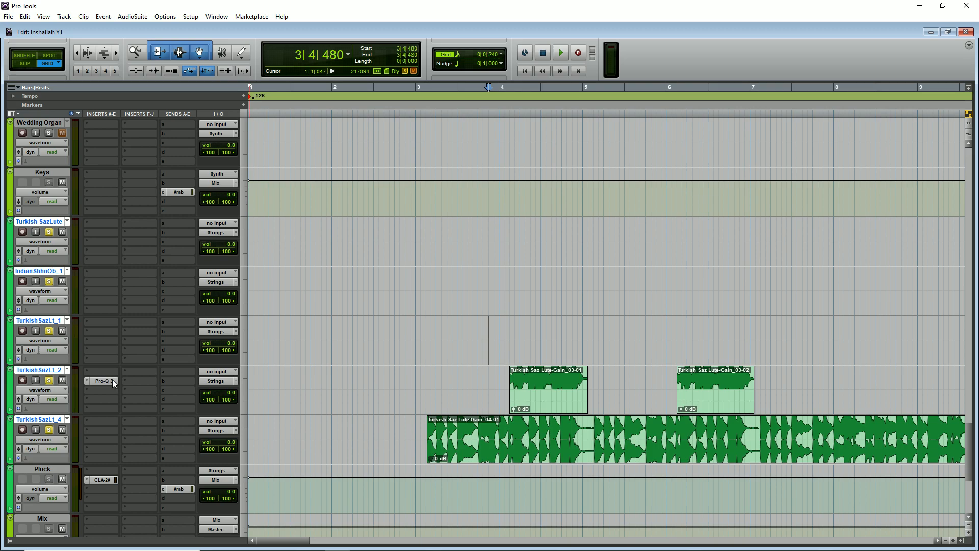
Audition TurkishSazLt_2 from 3|4|720 with its Pro-Q 3 bypassed, and again from 4|1|480 with the EQ active.
{"action": "left_click", "coordinate": [492, 325]}
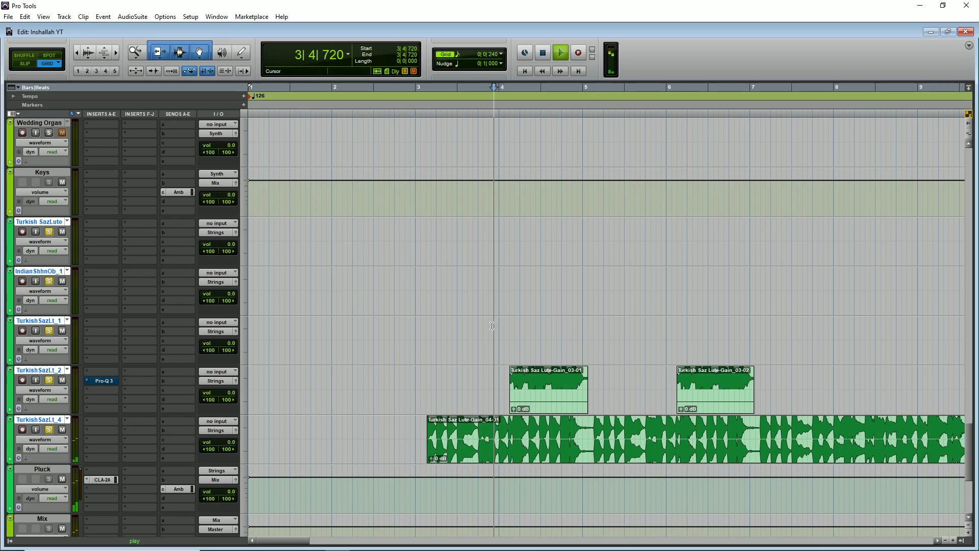
{"action": "key", "text": "ctrl+]"}
{"action": "key", "text": "space"}
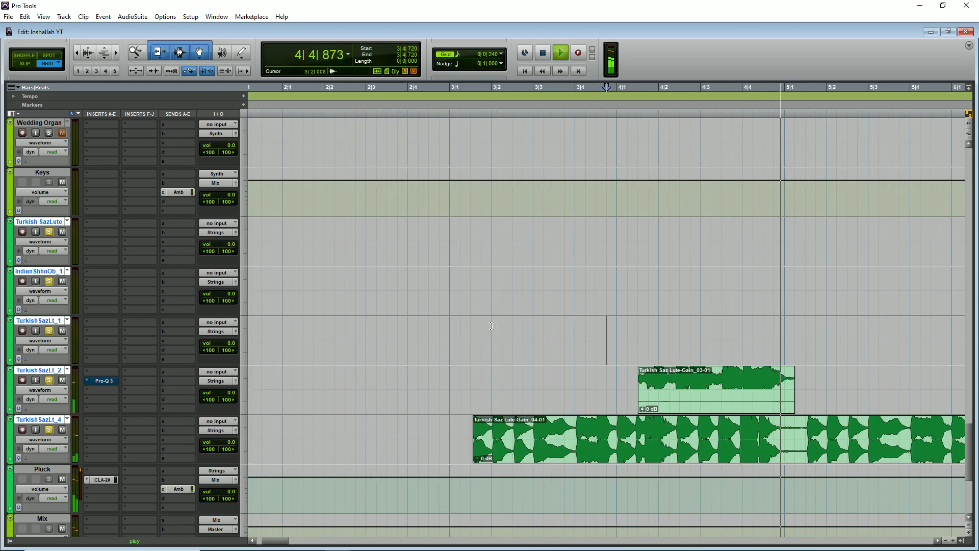
{"action": "key", "text": "ctrl+["}
{"action": "key", "text": "ctrl+["}
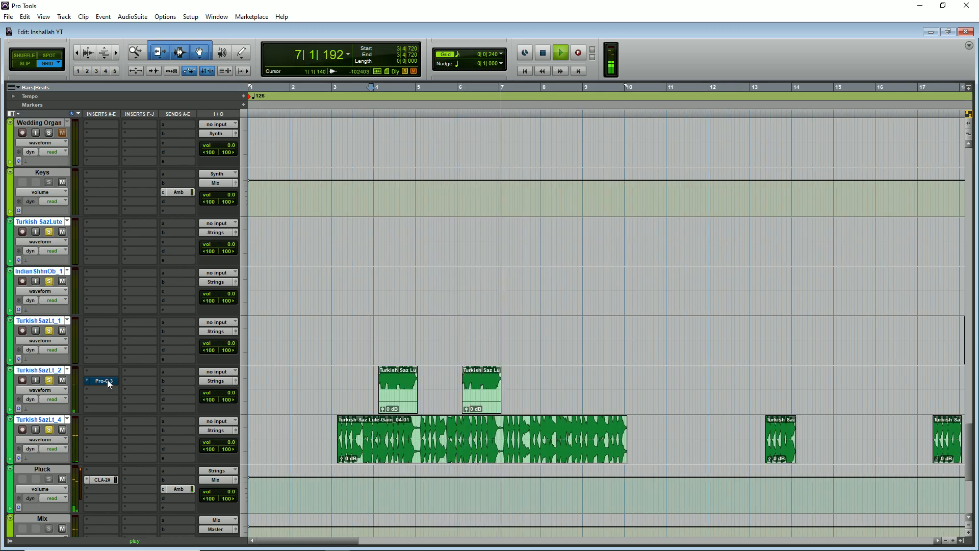
{"action": "left_click", "coordinate": [380, 333]}
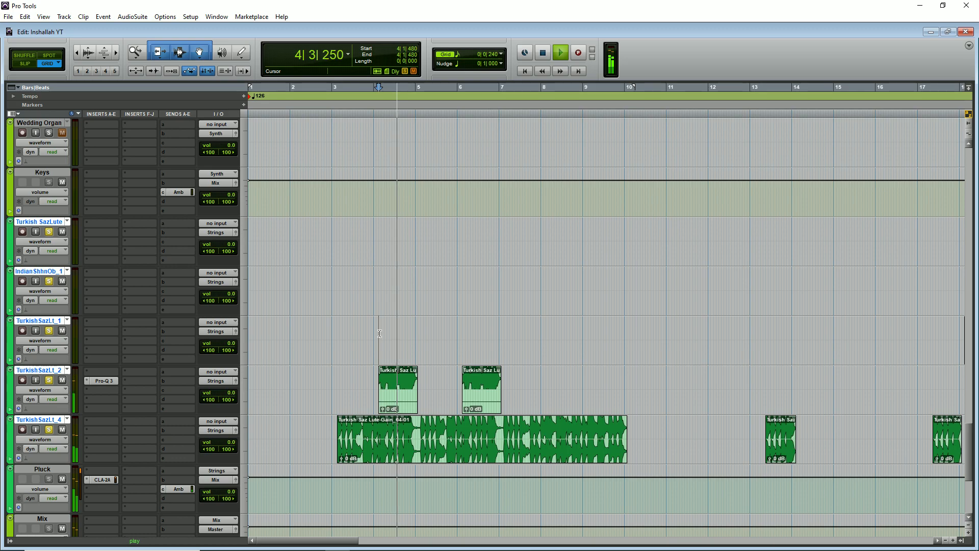
Open the CLA-2A on the Pluck bus and play the string tracks through it from 20|2|720.
{"action": "key", "text": "ctrl+["}
{"action": "key", "text": "ctrl+["}
{"action": "scroll", "coordinate": [157, 423], "scroll_direction": "up", "scroll_amount": 1}
{"action": "scroll", "coordinate": [157, 423], "scroll_direction": "down", "scroll_amount": 2}
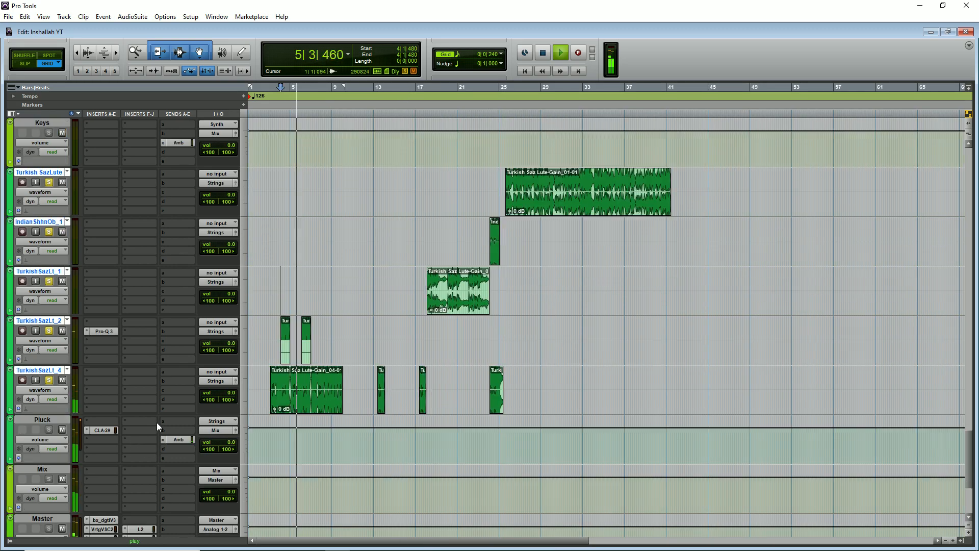
{"action": "key", "text": "space"}
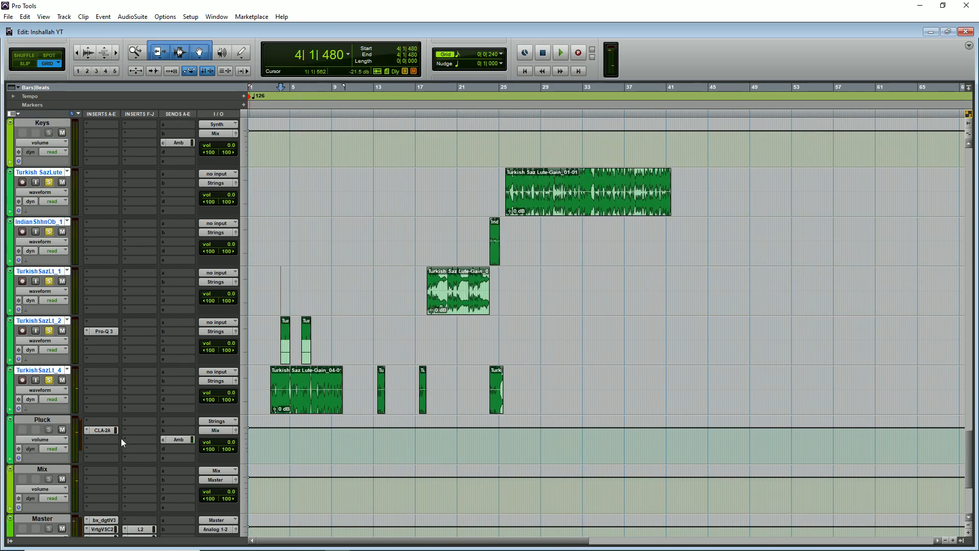
{"action": "left_click", "coordinate": [102, 430]}
{"action": "key", "text": "space"}
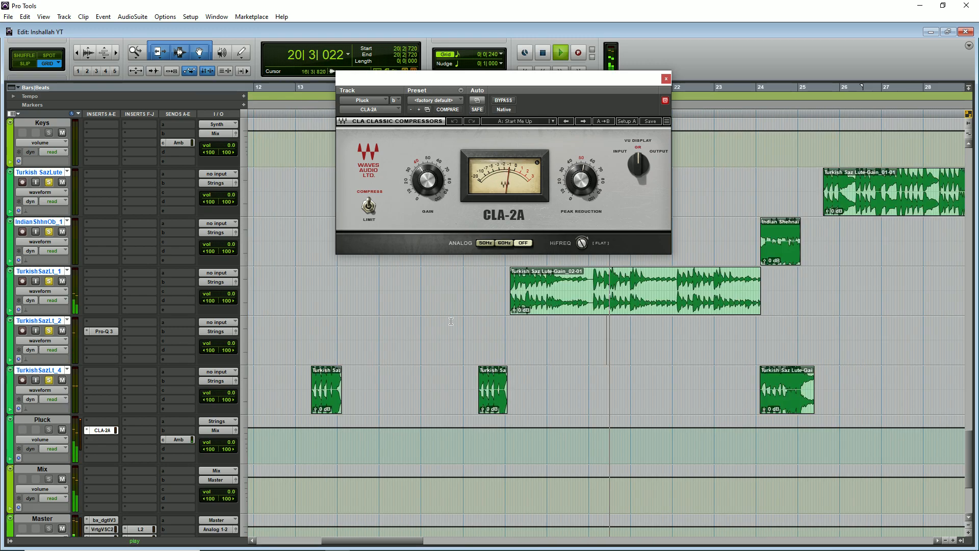
{"action": "key", "text": "t"}
{"action": "key", "text": "r"}
{"action": "key", "text": "r"}
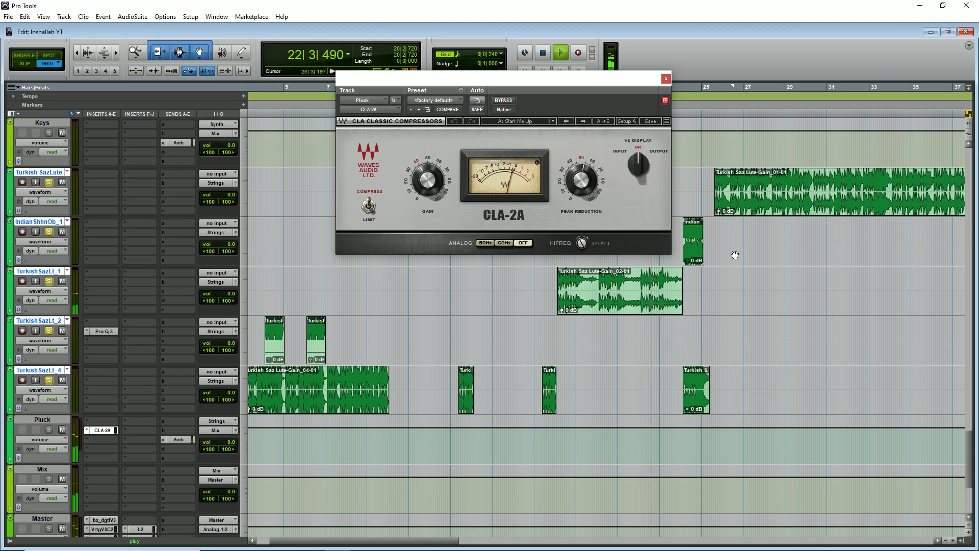
Play the soloed string tracks from 24|2|720 through Pluck's CLA-2A, and open the bus's Amb send.
{"action": "key", "text": "space"}
{"action": "key", "text": "t"}
{"action": "key", "text": "t"}
{"action": "key", "text": "r"}
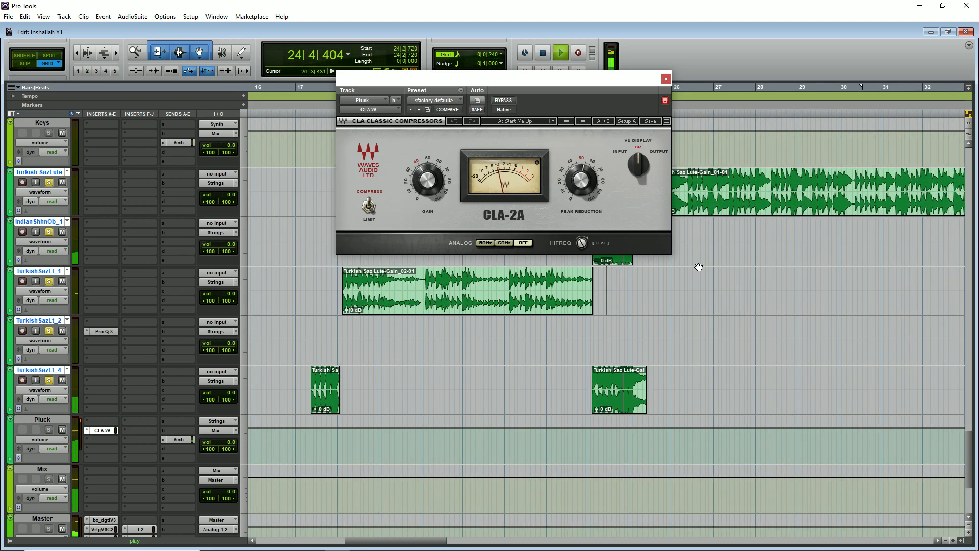
{"action": "key", "text": "r"}
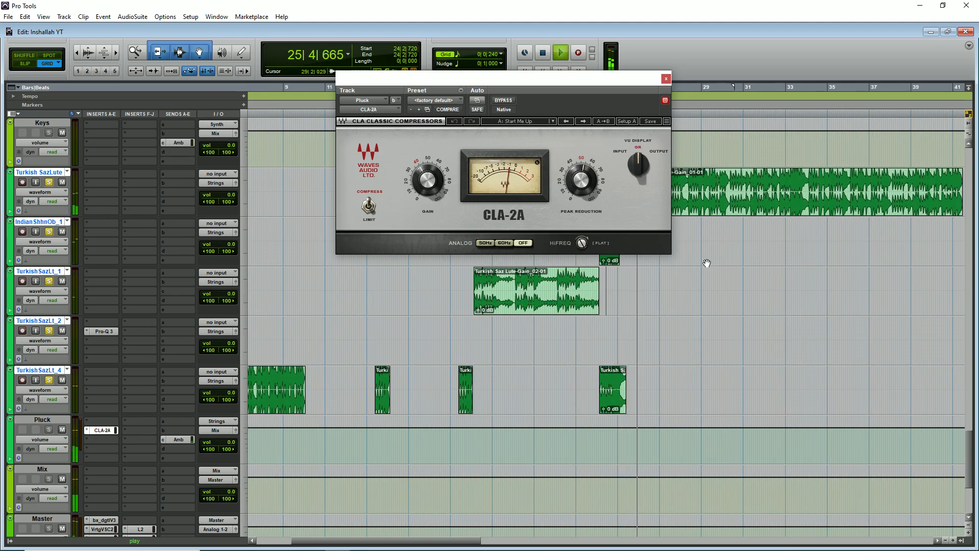
{"action": "scroll", "coordinate": [111, 446], "scroll_direction": "down", "scroll_amount": 3}
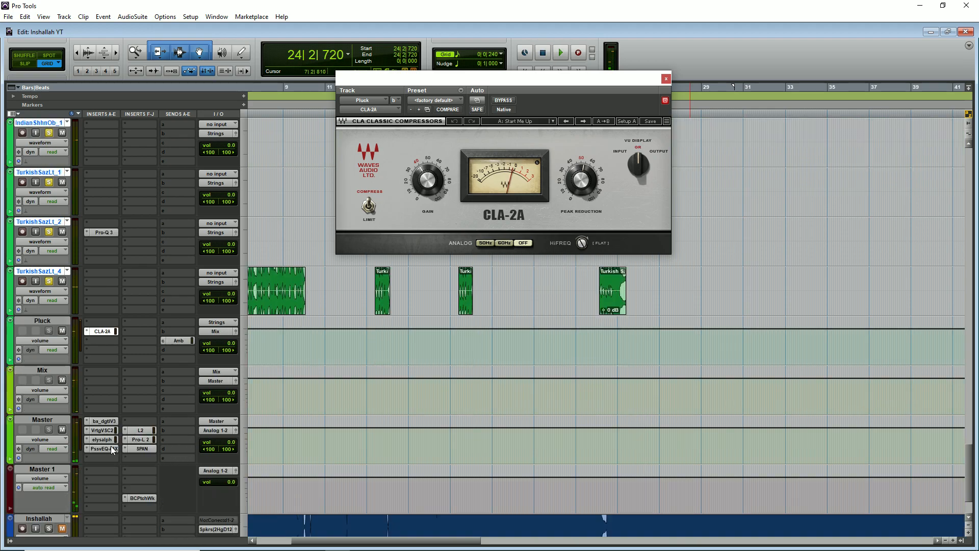
{"action": "left_click", "coordinate": [179, 341]}
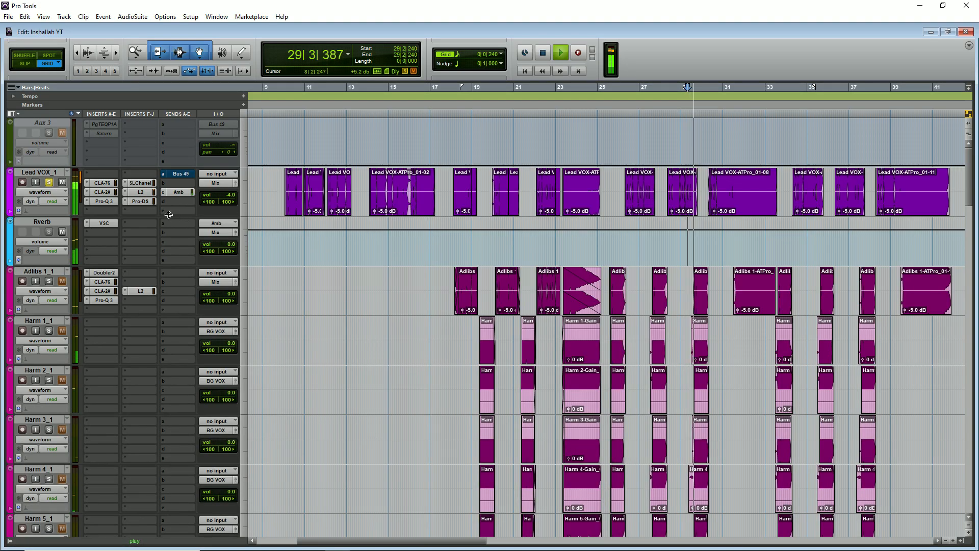
Solo Lead VOX_1 and play it from 29|2|240 with its inserts bypassed and its sends muted.
{"action": "left_click", "coordinate": [49, 182]}
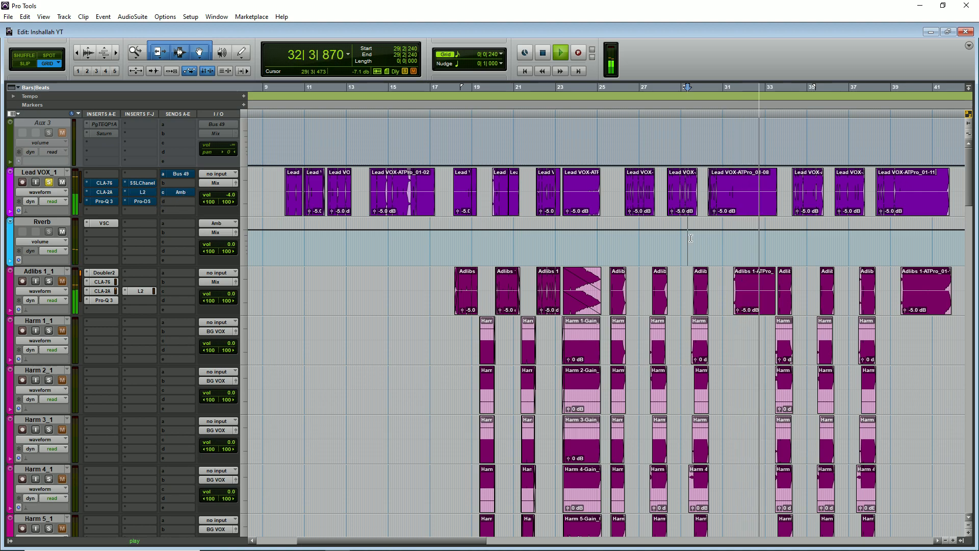
{"action": "key", "text": "ctrl+bracketleft"}
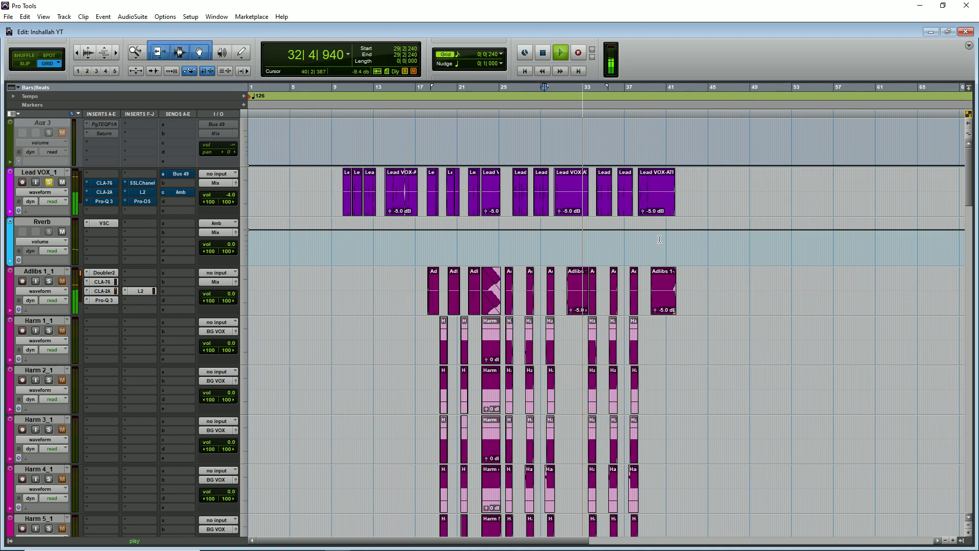
Activate the CLA-76 and CLA-2A in turn on Lead VOX_1, auditioning the vocal from 21|4|000.
{"action": "left_click", "coordinate": [104, 183]}
{"action": "left_click_drag", "start_coordinate": [605, 82], "coordinate": [850, 30]}
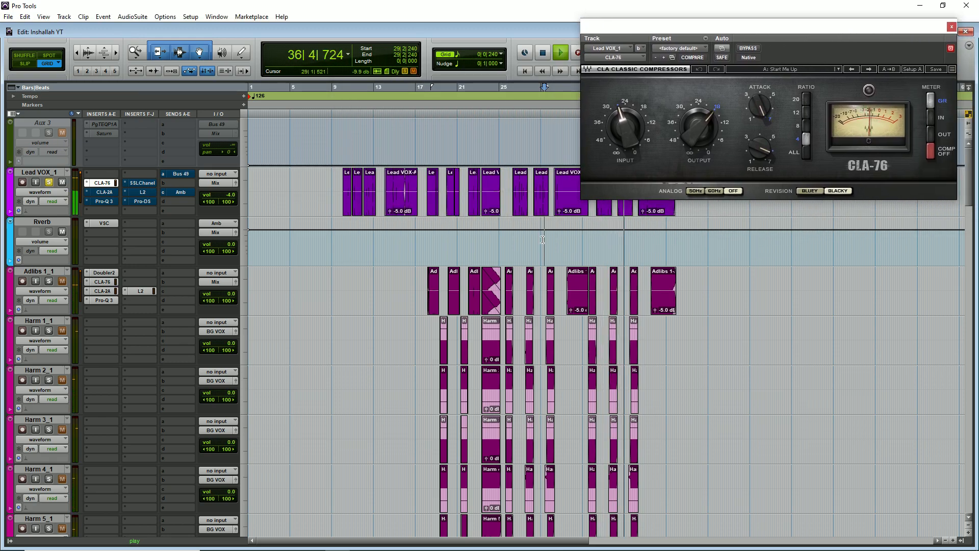
{"action": "key", "text": "space"}
{"action": "key", "text": "space"}
{"action": "key", "text": "ctrl+bracketright"}
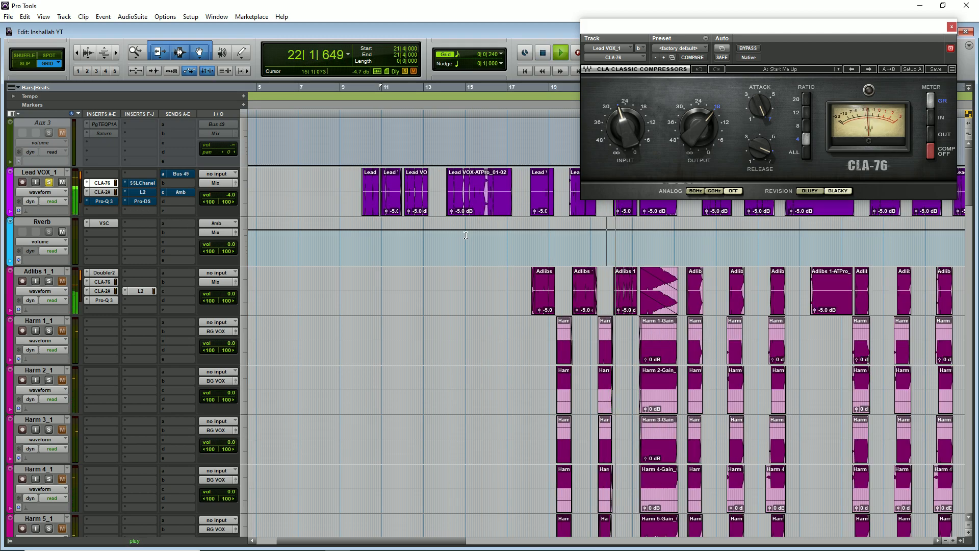
{"action": "left_click", "coordinate": [103, 192]}
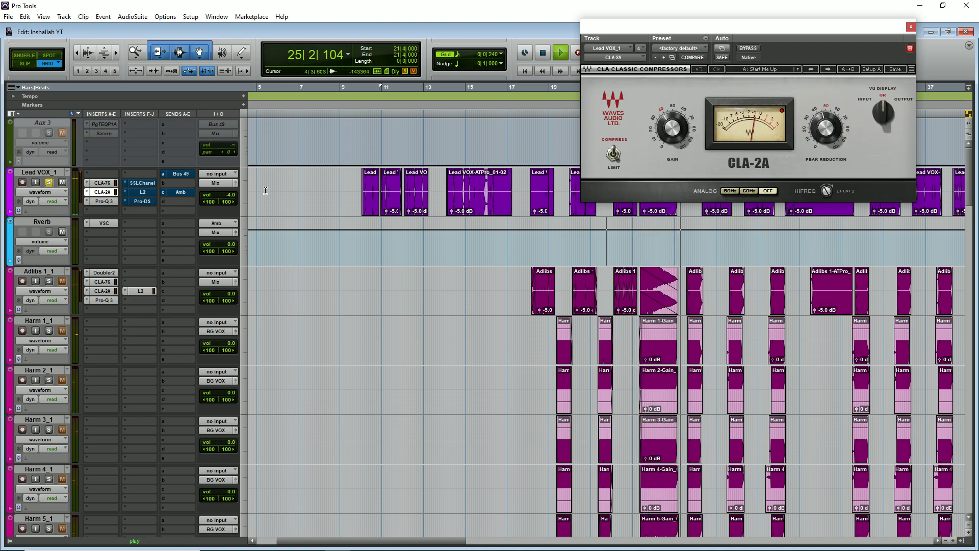
{"action": "key", "text": "space"}
Activate Pro-Q 3 on Lead VOX_1, examine its EQ bands with the vocal playing from 21|4|000, and close it.
{"action": "left_click", "coordinate": [104, 202]}
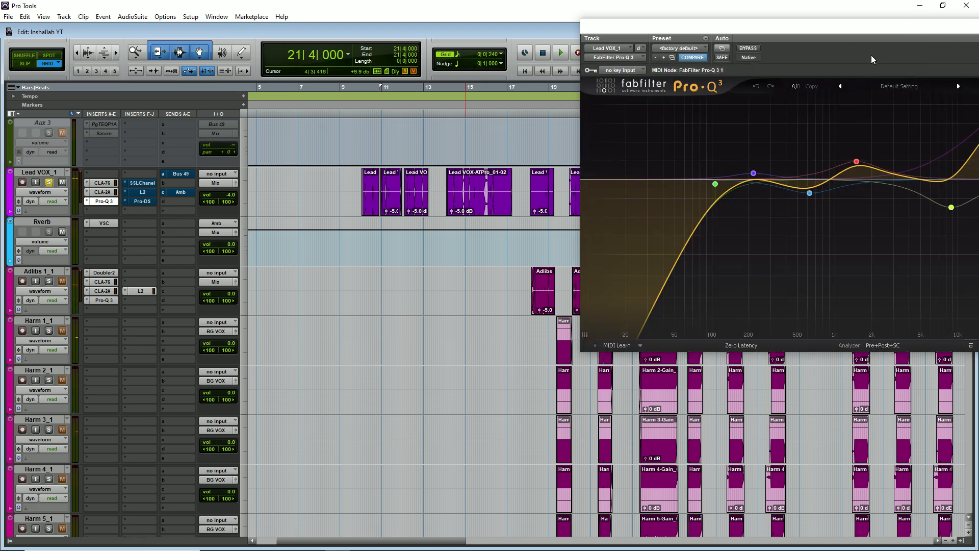
{"action": "left_click_drag", "start_coordinate": [892, 26], "coordinate": [465, 63]}
{"action": "key", "text": "space"}
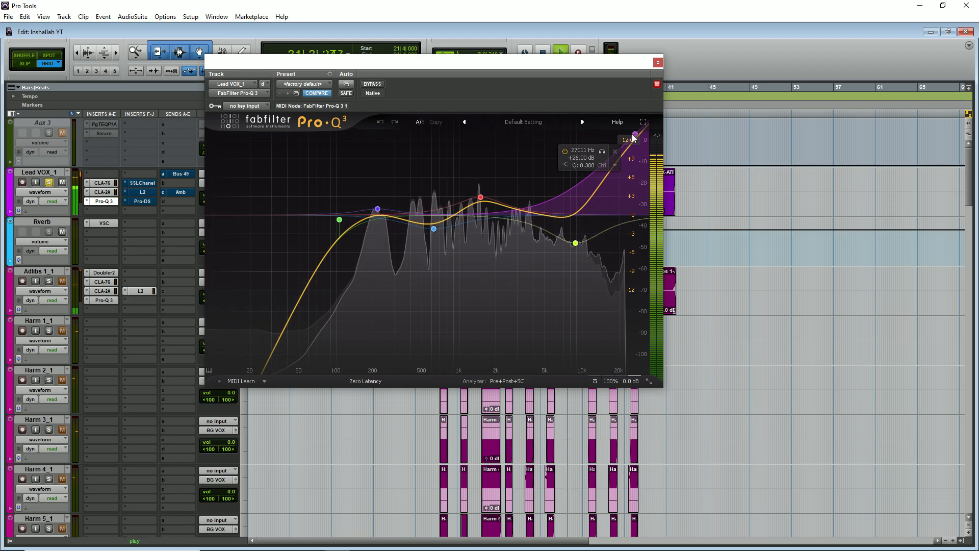
{"action": "left_click", "coordinate": [657, 61]}
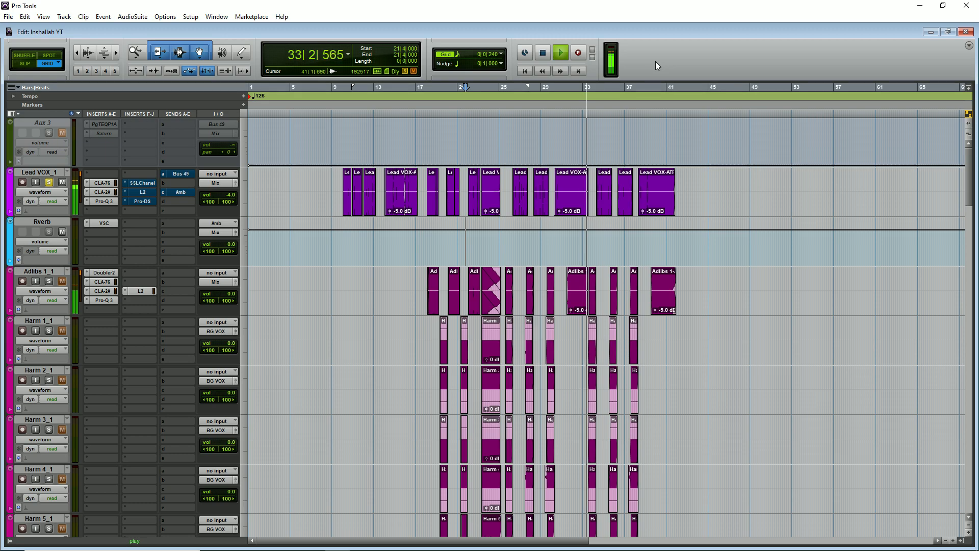
{"action": "key", "text": "ctrl+["}
{"action": "key", "text": "space"}
Take the SSLChannel on Lead VOX_1 out of bypass, audition the vocal through it from 21|4|000, and close it.
{"action": "left_click", "coordinate": [144, 182]}
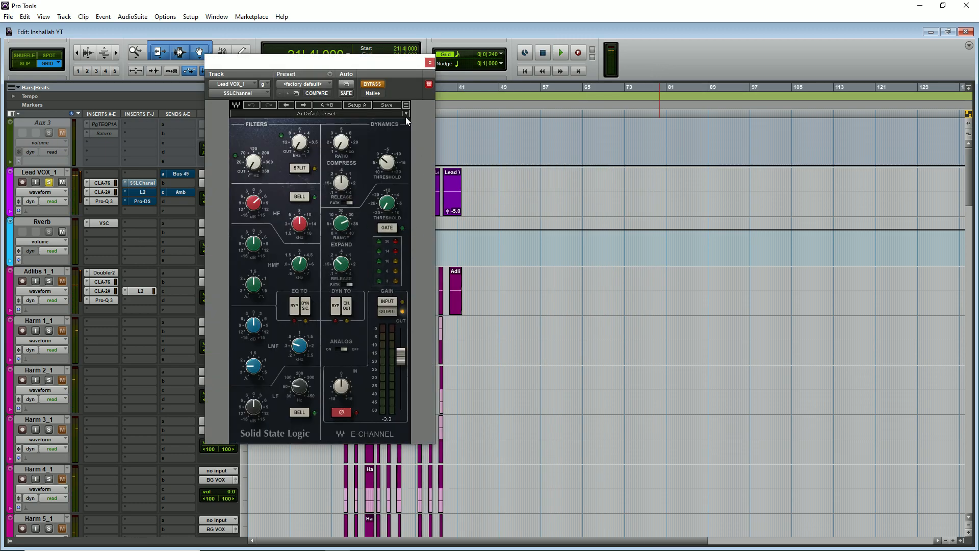
{"action": "left_click_drag", "start_coordinate": [334, 61], "coordinate": [661, 70]}
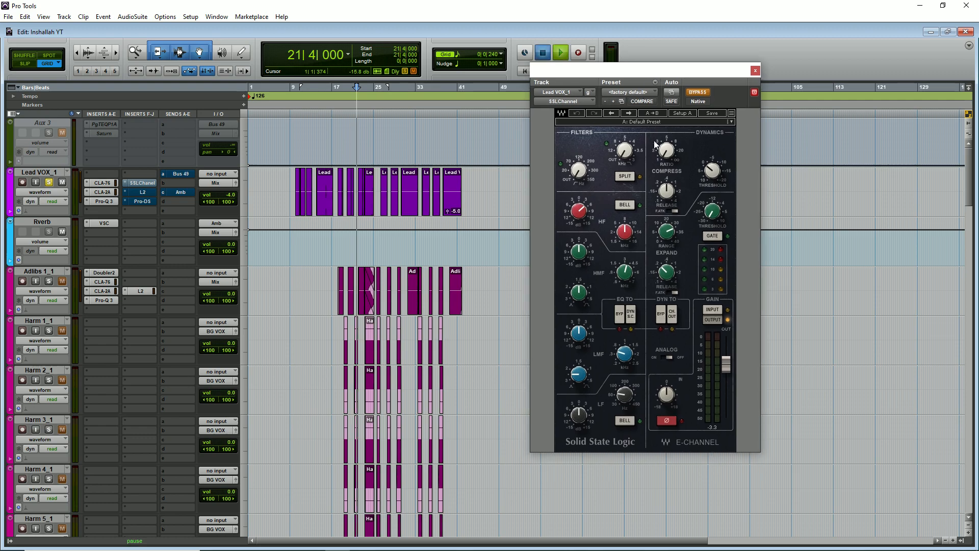
{"action": "left_click", "coordinate": [696, 91]}
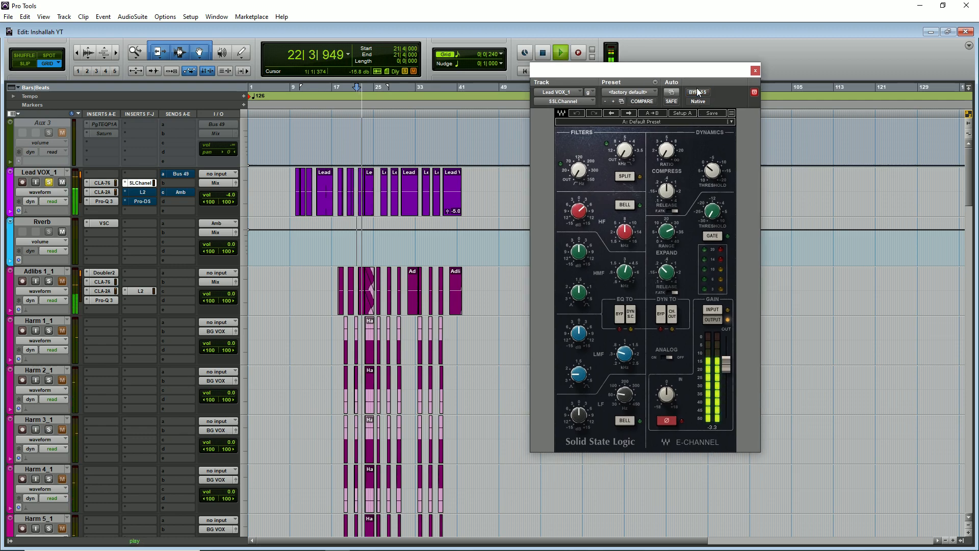
{"action": "left_click_drag", "start_coordinate": [579, 215], "coordinate": [580, 213]}
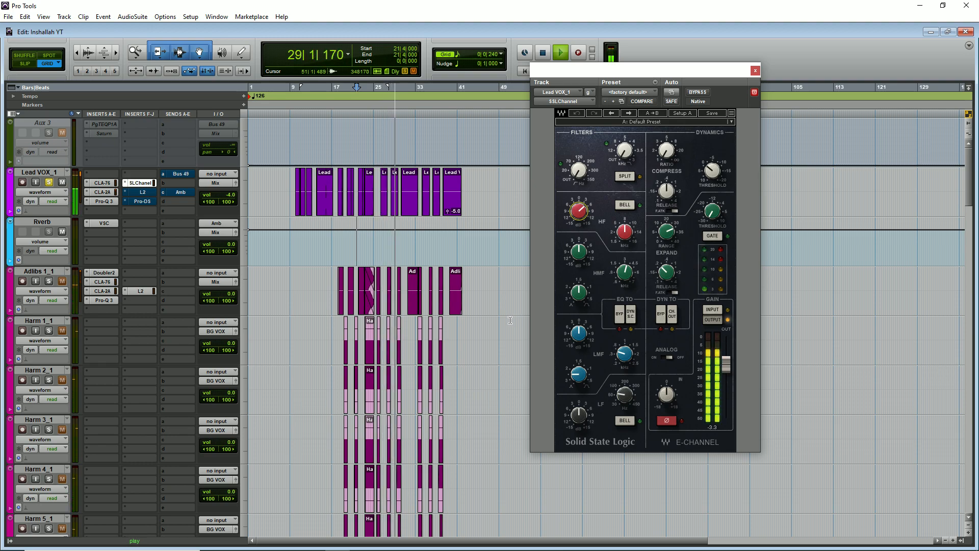
{"action": "scroll", "coordinate": [510, 320], "scroll_direction": "down", "scroll_amount": 1}
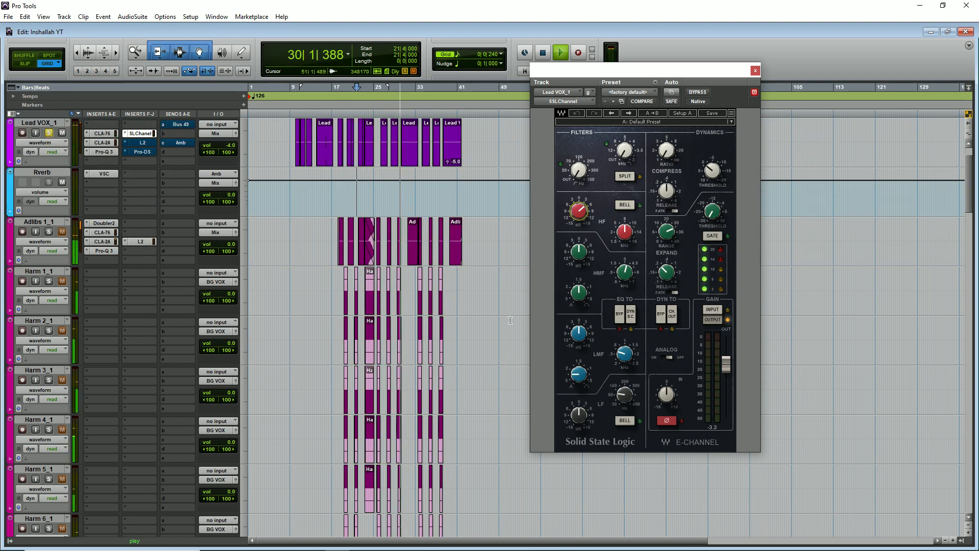
{"action": "scroll", "coordinate": [510, 320], "scroll_direction": "down", "scroll_amount": 2}
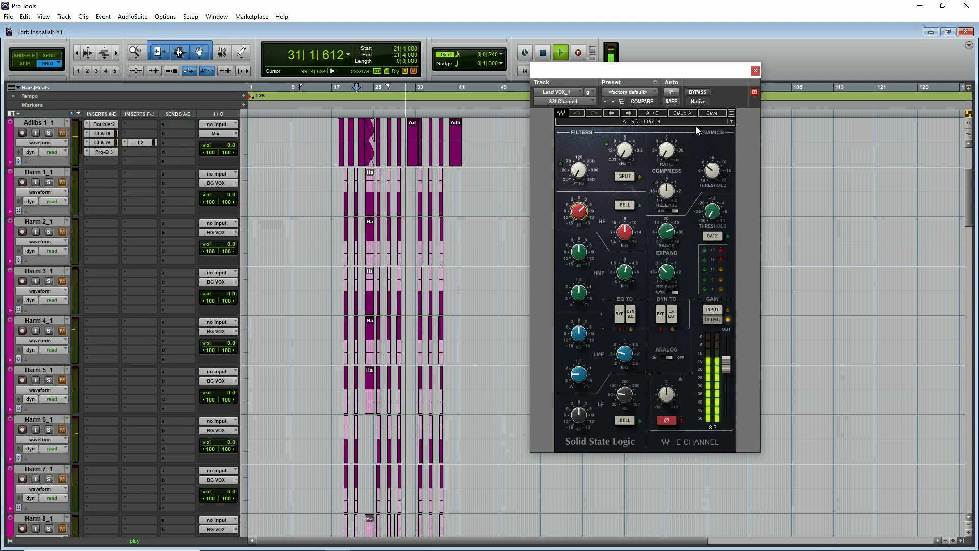
{"action": "left_click", "coordinate": [756, 70]}
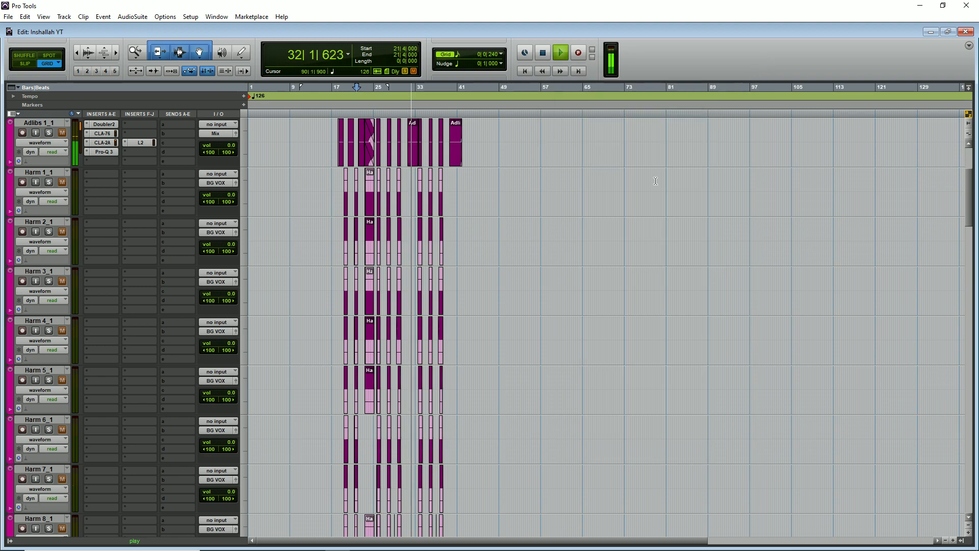
Add Adlibs 1_1 to the solo and play it with Lead VOX_1 from 17|2|240.
{"action": "scroll", "coordinate": [478, 349], "scroll_direction": "up", "scroll_amount": 1}
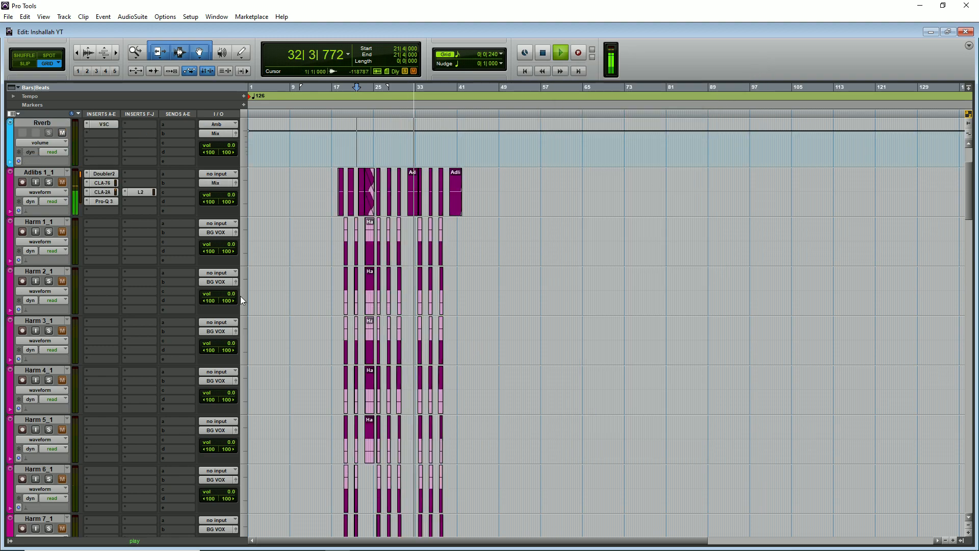
{"action": "key", "text": "space"}
{"action": "left_click", "coordinate": [48, 182]}
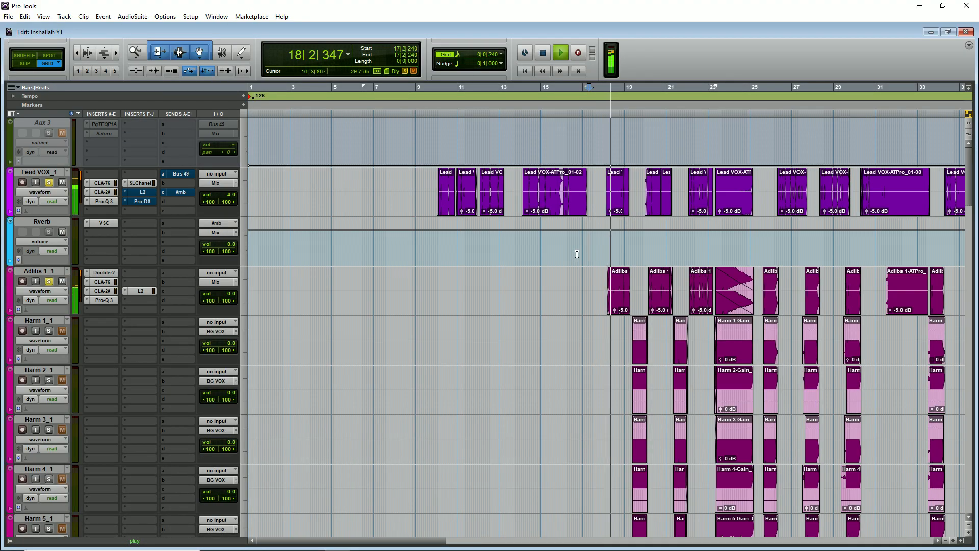
{"action": "key", "text": "ctrl+bracketleft"}
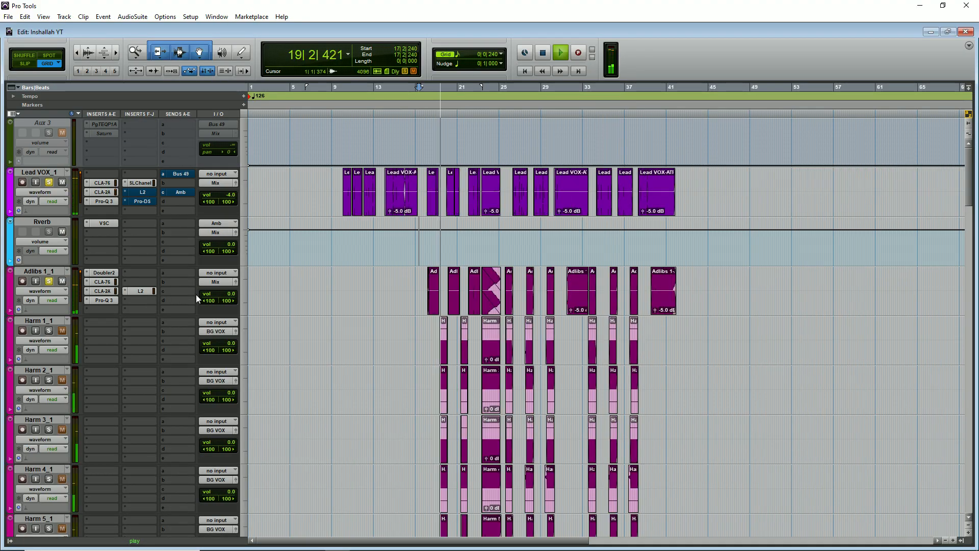
Bypass Doubler2, CLA-76, CLA-2A, Pro-Q 3 and L2 on Adlibs 1_1 during playback, and stop the transport.
{"action": "left_click", "coordinate": [101, 273], "text": "ctrl"}
{"action": "left_click", "coordinate": [104, 282], "text": "ctrl"}
{"action": "left_click", "coordinate": [105, 292], "text": "ctrl"}
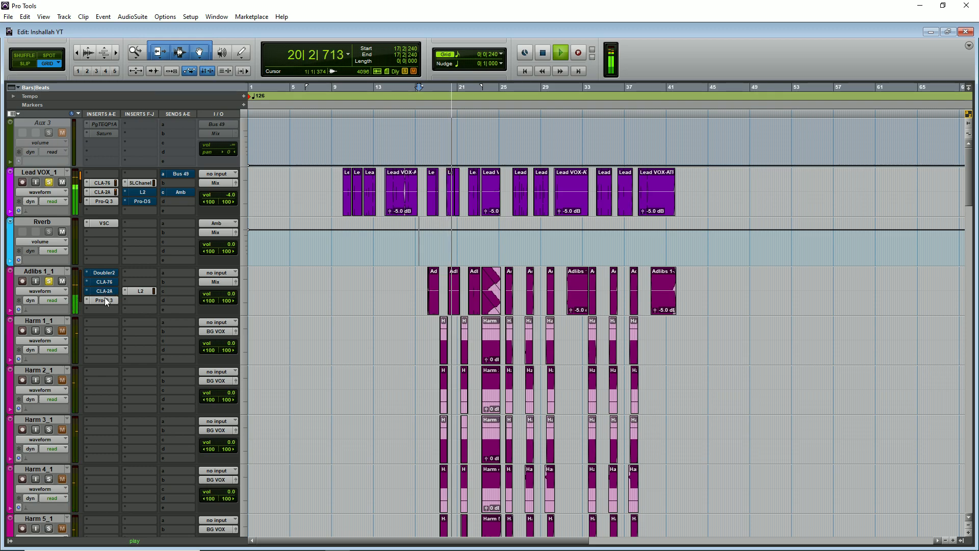
{"action": "left_click", "coordinate": [105, 300], "text": "ctrl"}
{"action": "left_click", "coordinate": [141, 292], "text": "ctrl"}
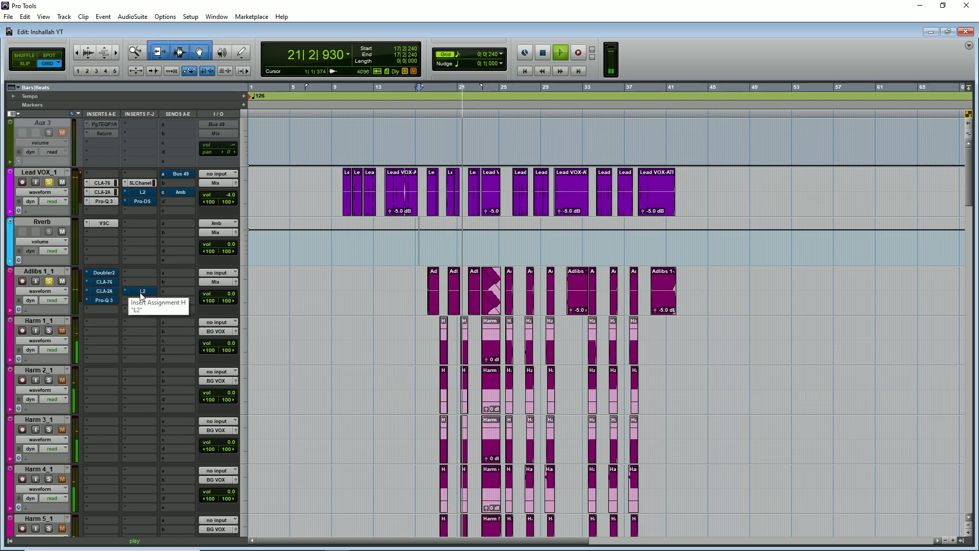
{"action": "key", "text": "space"}
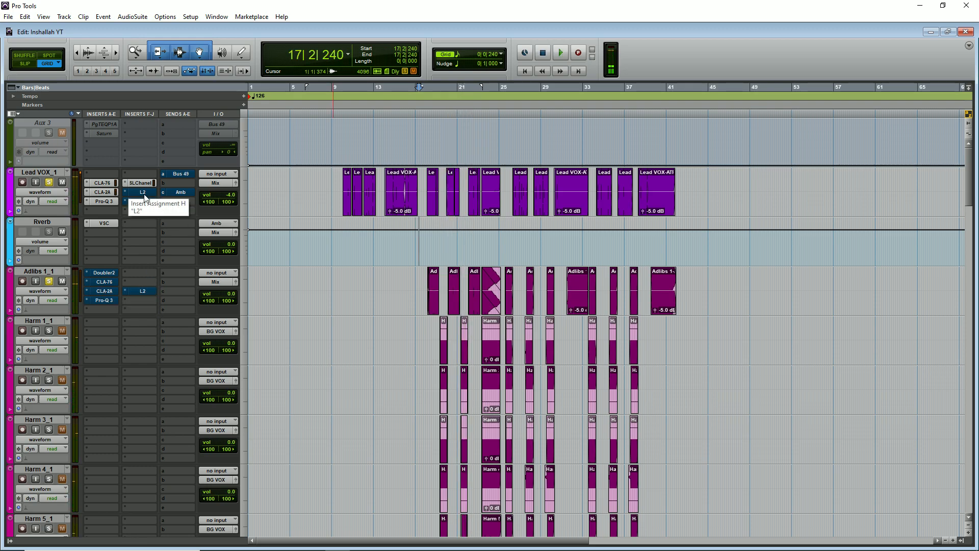
Take L2, Pro-DS and the Amb send on Lead VOX_1 out of bypass while the vocals play from 17|2|240.
{"action": "left_click", "coordinate": [141, 192]}
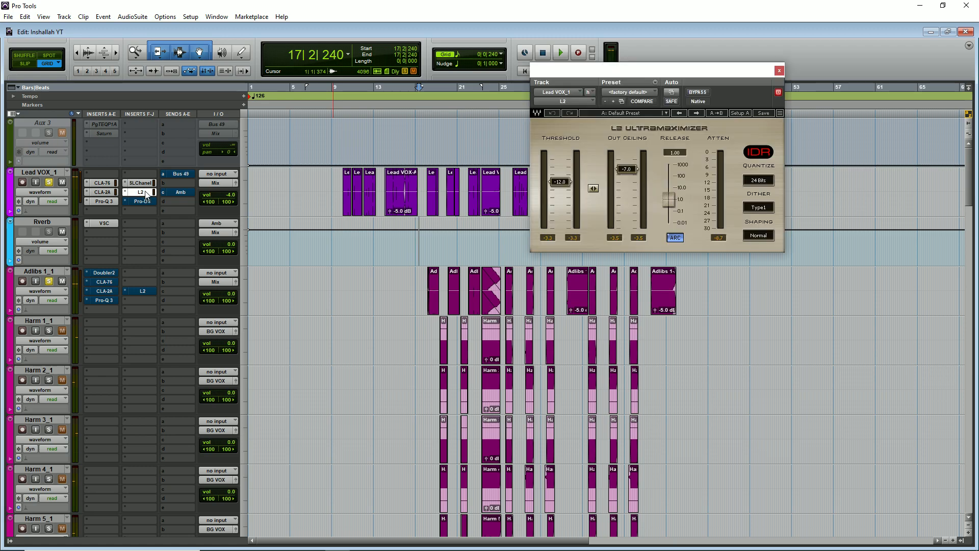
{"action": "key", "text": "space"}
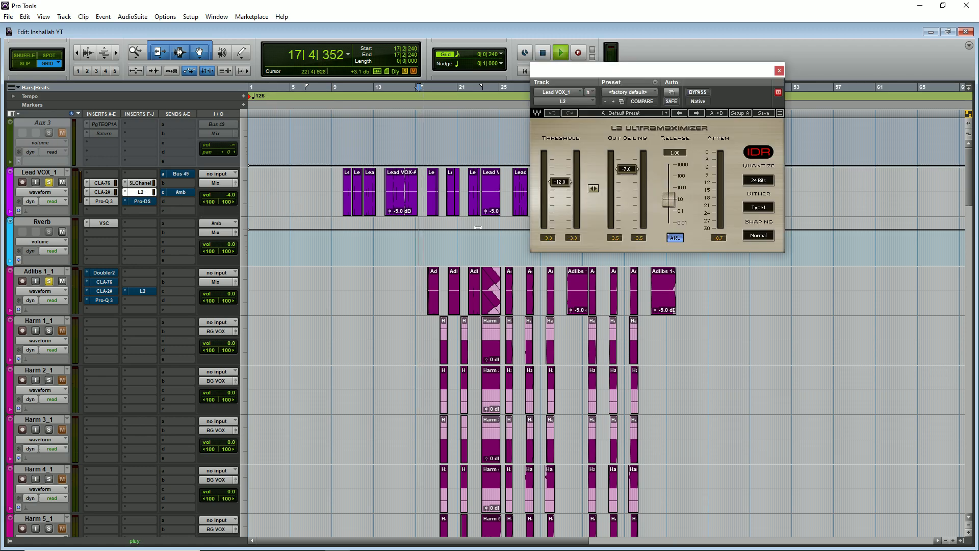
{"action": "left_click", "coordinate": [146, 201]}
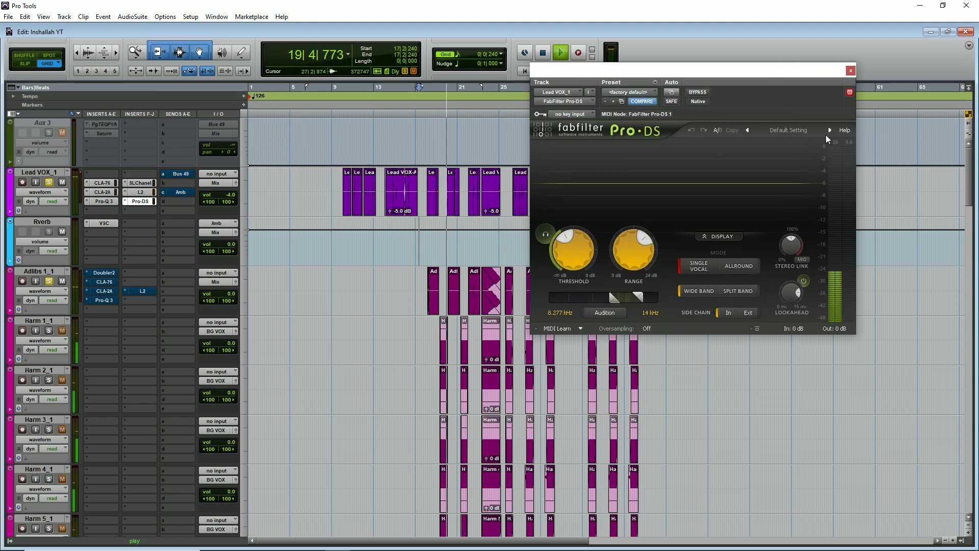
{"action": "left_click", "coordinate": [140, 201]}
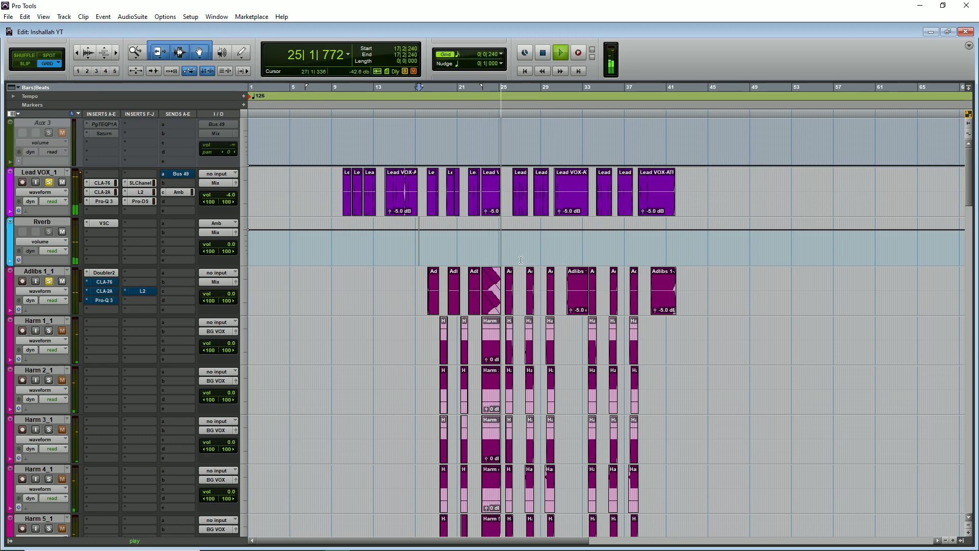
Take CLA-76 and CLA-2A on Adlibs 1_1 out of bypass during playback.
{"action": "key", "text": "t"}
{"action": "key", "text": "t"}
{"action": "key", "text": "r"}
{"action": "key", "text": "r"}
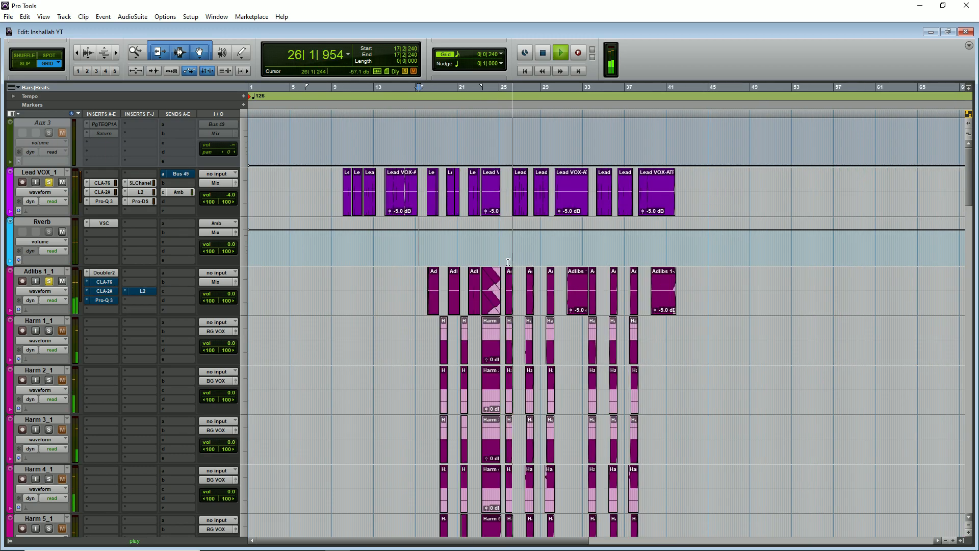
{"action": "left_click", "coordinate": [102, 281]}
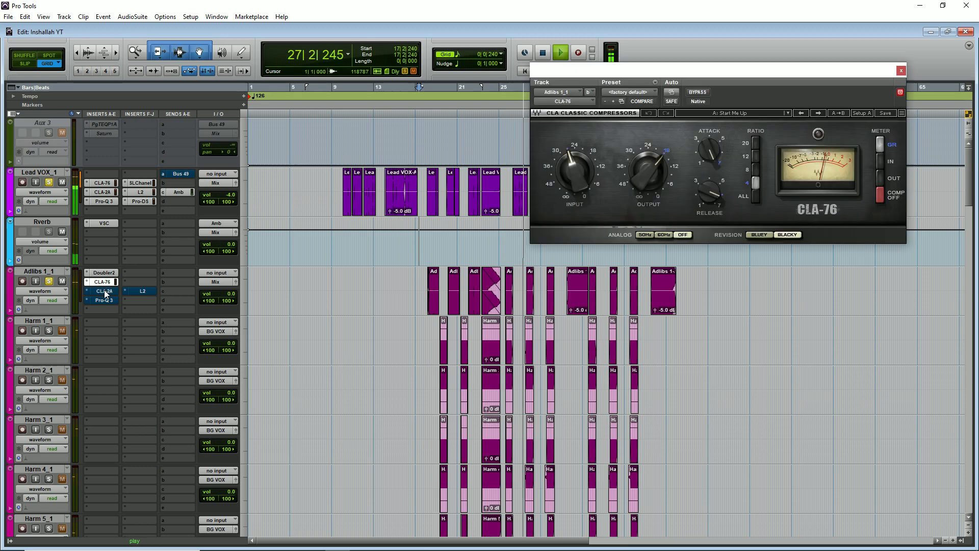
{"action": "left_click", "coordinate": [104, 291]}
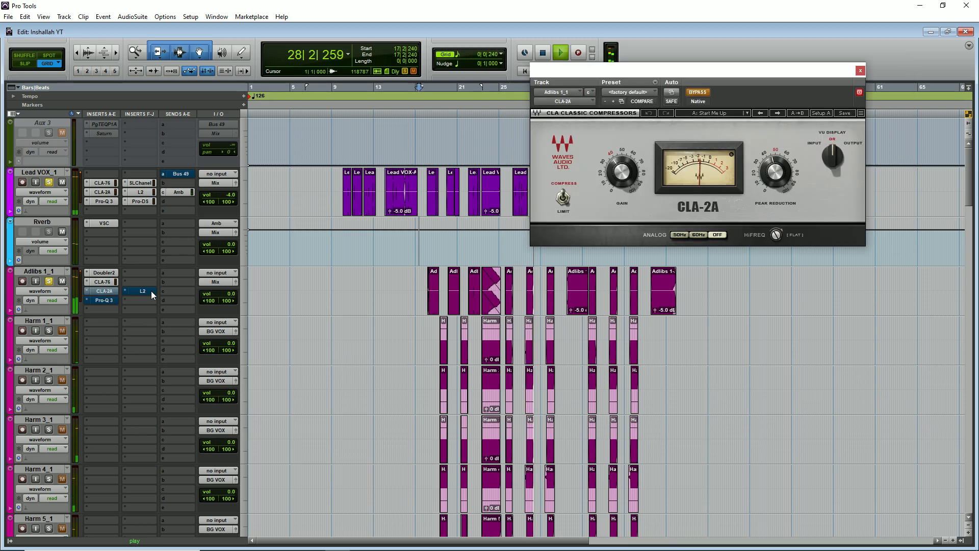
{"action": "left_click", "coordinate": [109, 292], "text": "ctrl"}
Examine the Pro-Q 3 EQ bands on Adlibs 1_1 at a 12 dB display range, and close the plug-in.
{"action": "left_click", "coordinate": [104, 300]}
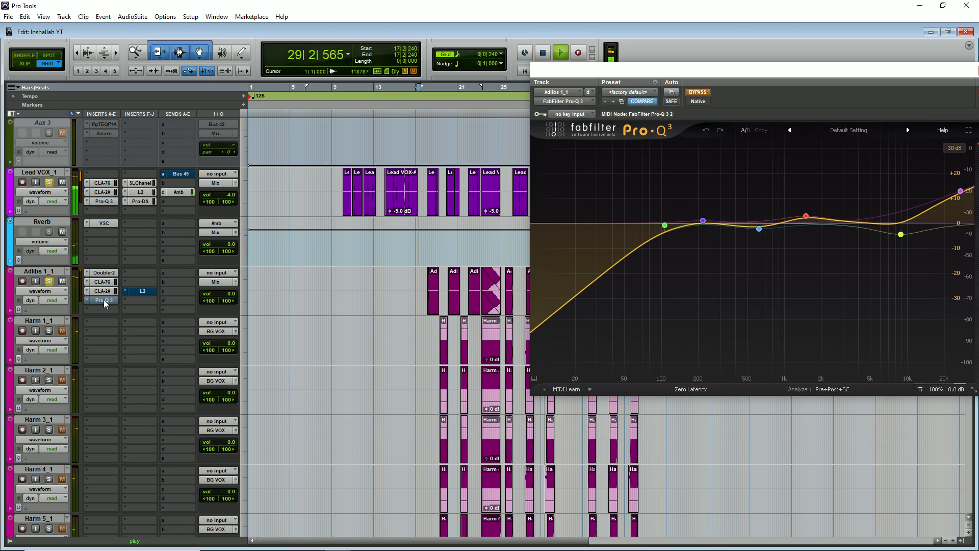
{"action": "left_click_drag", "start_coordinate": [853, 67], "coordinate": [607, 48]}
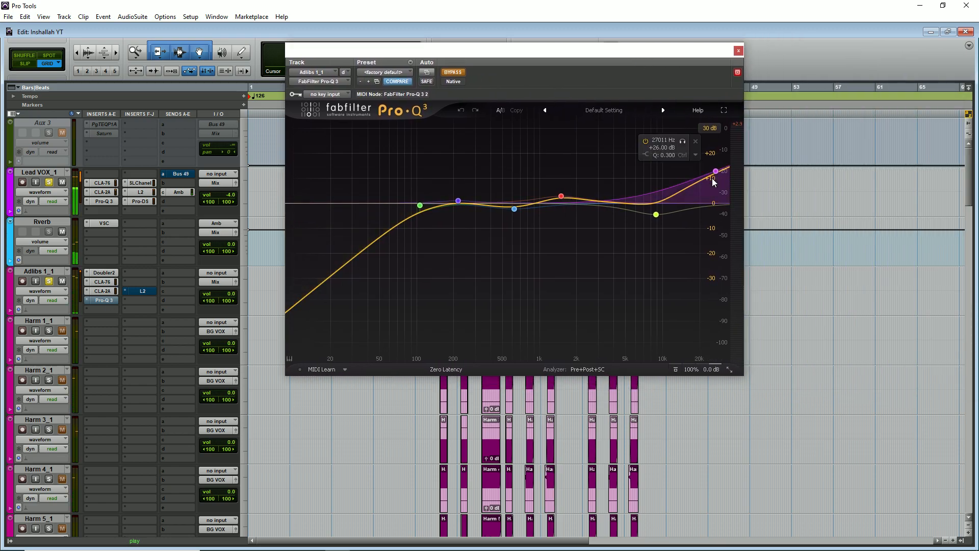
{"action": "left_click", "coordinate": [713, 129]}
{"action": "left_click", "coordinate": [718, 163]}
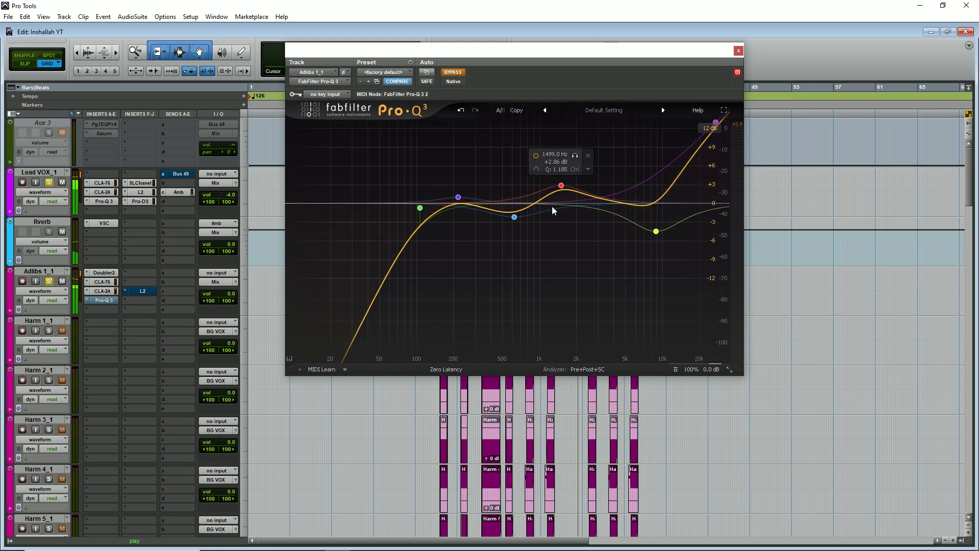
{"action": "left_click", "coordinate": [738, 51]}
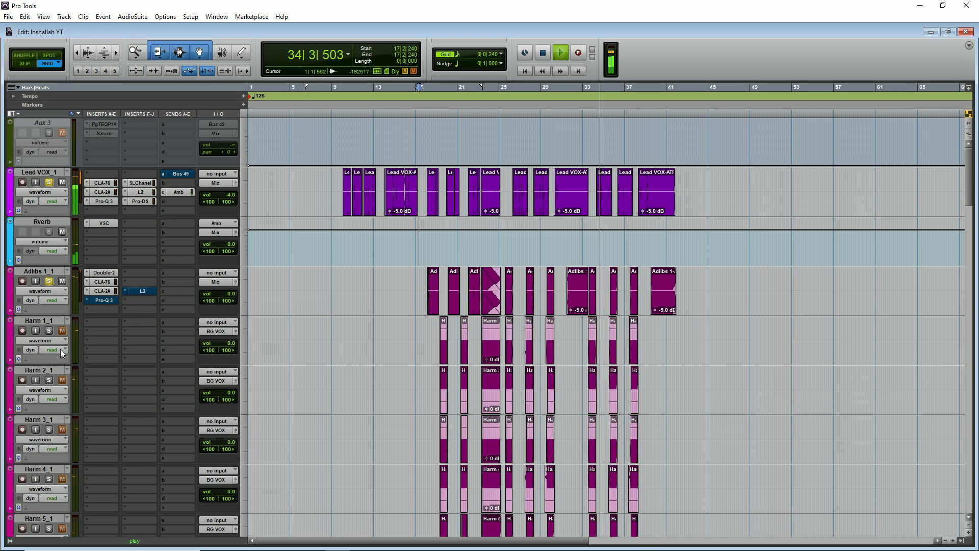
Select the tracks Harm 1_1 through Harm 8_1, add them all to the solo, and restart playback.
{"action": "scroll", "coordinate": [61, 347], "scroll_direction": "down", "scroll_amount": 3}
{"action": "scroll", "coordinate": [95, 344], "scroll_direction": "down", "scroll_amount": 4}
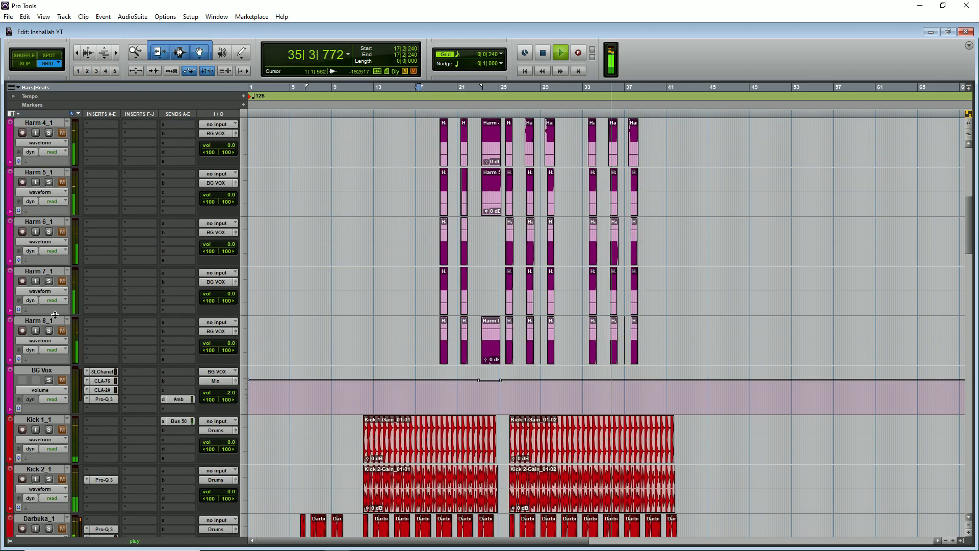
{"action": "left_click", "coordinate": [50, 321], "text": "shift"}
{"action": "left_click", "coordinate": [49, 331], "text": "alt+shift"}
{"action": "key", "text": "space"}
{"action": "key", "text": "space"}
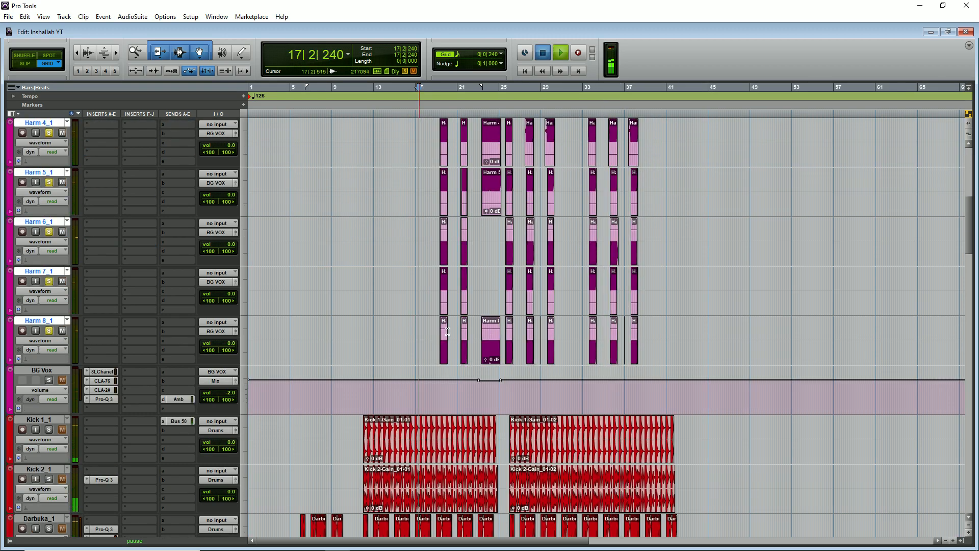
Audition the harmonies with the lead and adlibs from 33|2|000.
{"action": "scroll", "coordinate": [479, 342], "scroll_direction": "up", "scroll_amount": 5}
{"action": "key", "text": "space"}
{"action": "left_click", "coordinate": [586, 228]}
{"action": "key", "text": "ctrl+]"}
{"action": "key", "text": "ctrl+]"}
{"action": "key", "text": "ctrl+]"}
{"action": "key", "text": "space"}
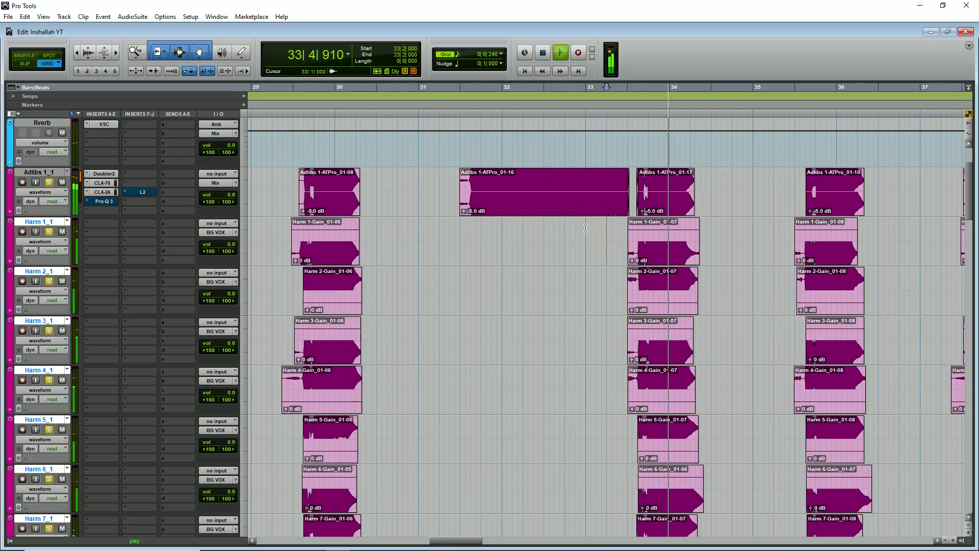
Examine the HF and compressor settings of the SSLChannel on BG Vox during playback, and close the plug-in.
{"action": "scroll", "coordinate": [93, 353], "scroll_direction": "down", "scroll_amount": 7}
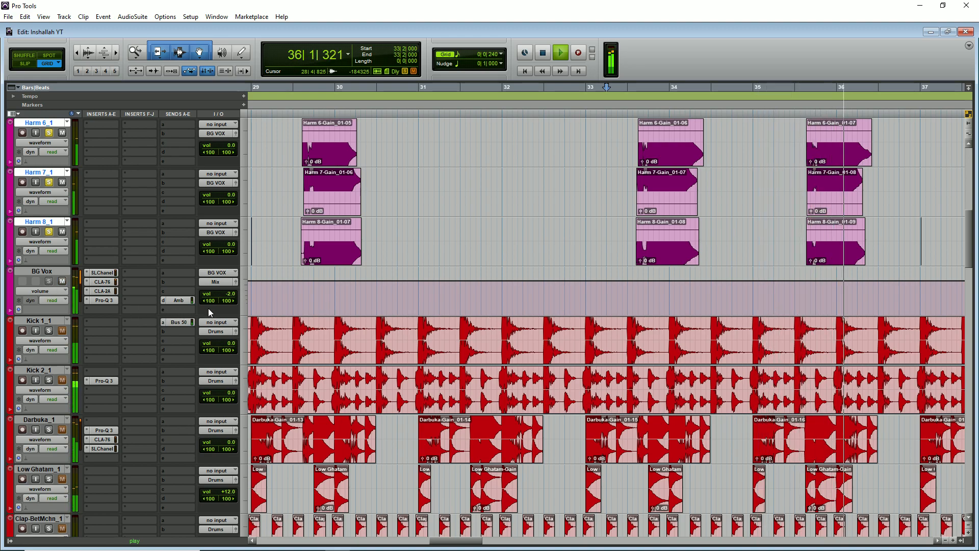
{"action": "scroll", "coordinate": [207, 307], "scroll_direction": "up", "scroll_amount": 5}
{"action": "key", "text": "ctrl+["}
{"action": "scroll", "coordinate": [209, 311], "scroll_direction": "down", "scroll_amount": 3}
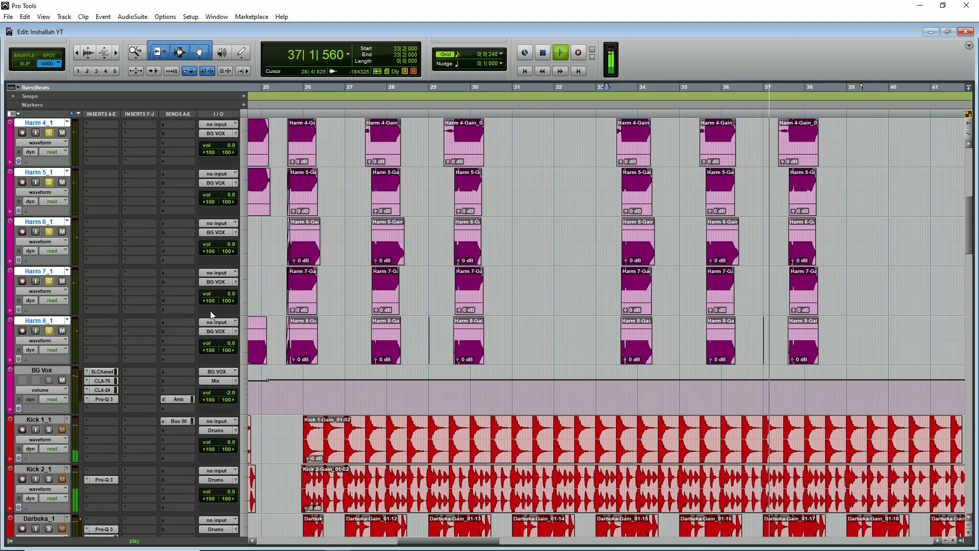
{"action": "scroll", "coordinate": [500, 357], "scroll_direction": "down", "scroll_amount": 3}
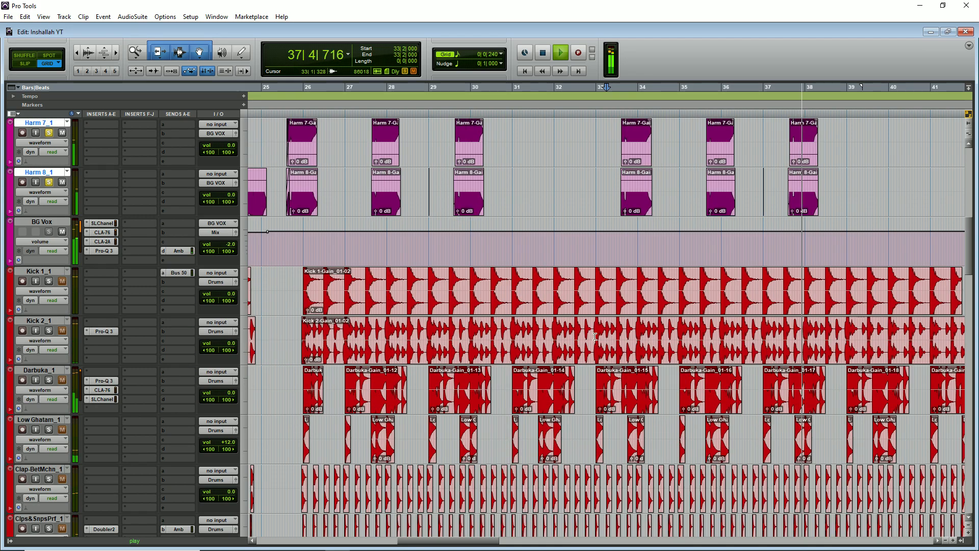
{"action": "left_click", "coordinate": [102, 222]}
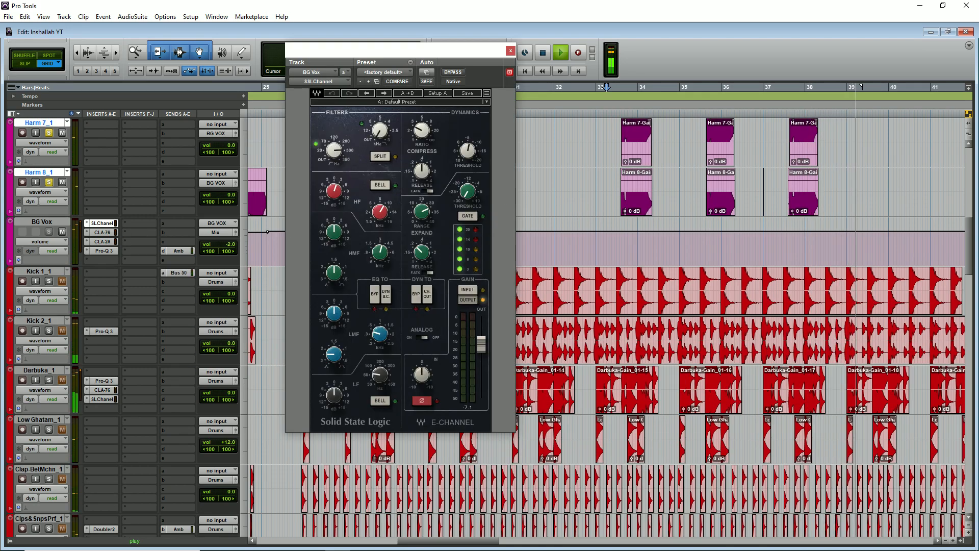
{"action": "left_click", "coordinate": [380, 212]}
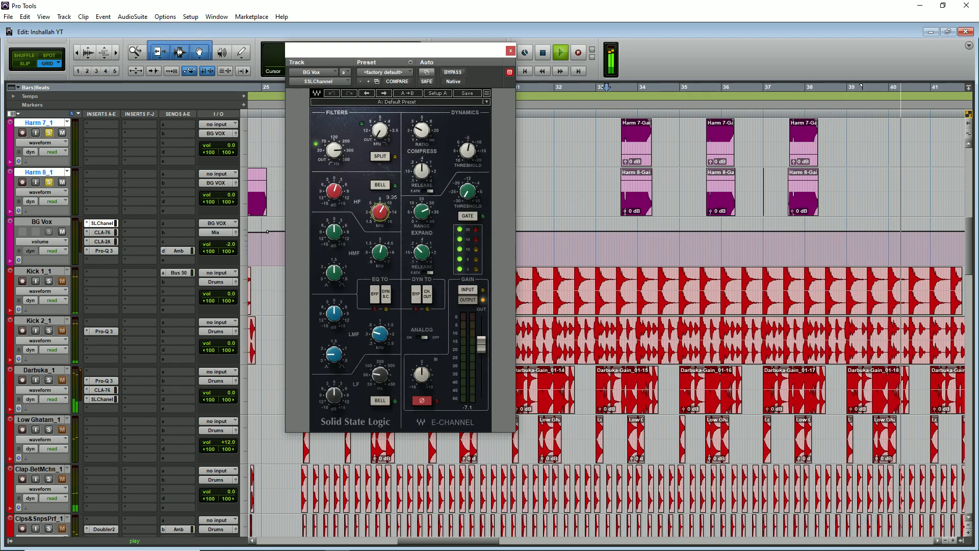
{"action": "left_click", "coordinate": [334, 191]}
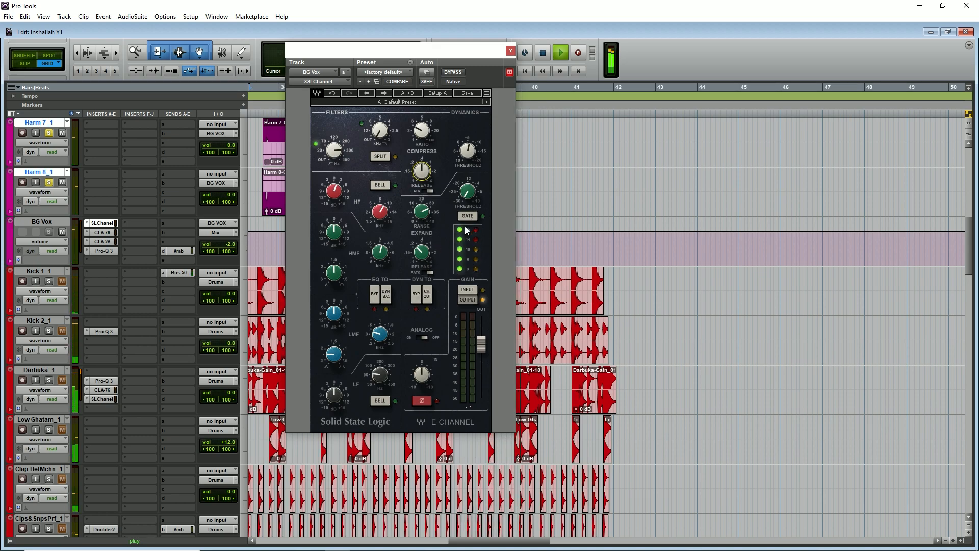
{"action": "left_click", "coordinate": [510, 51]}
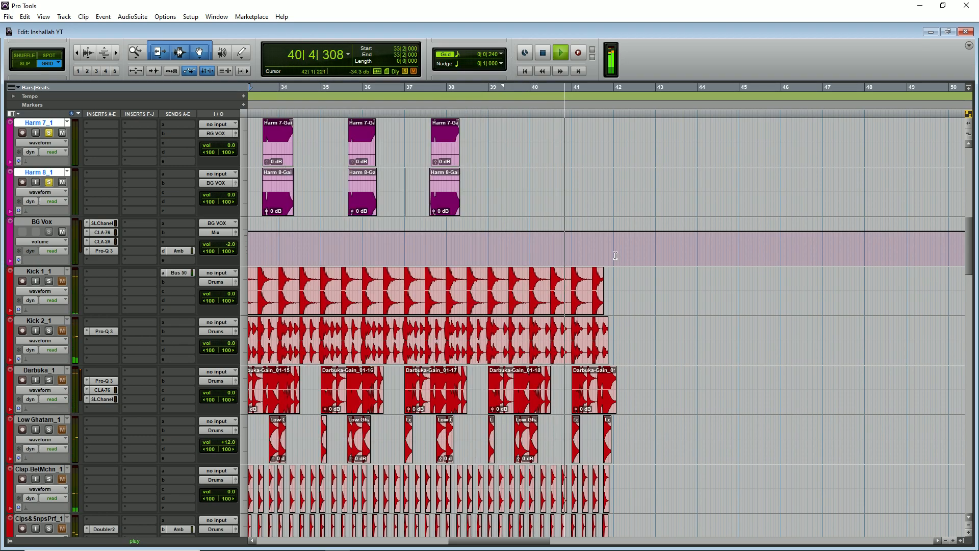
Stop the transport and play the soloed vocals again from 25|3|000.
{"action": "key", "text": "ctrl+bracketleft"}
{"action": "key", "text": "ctrl+bracketleft"}
{"action": "key", "text": "space"}
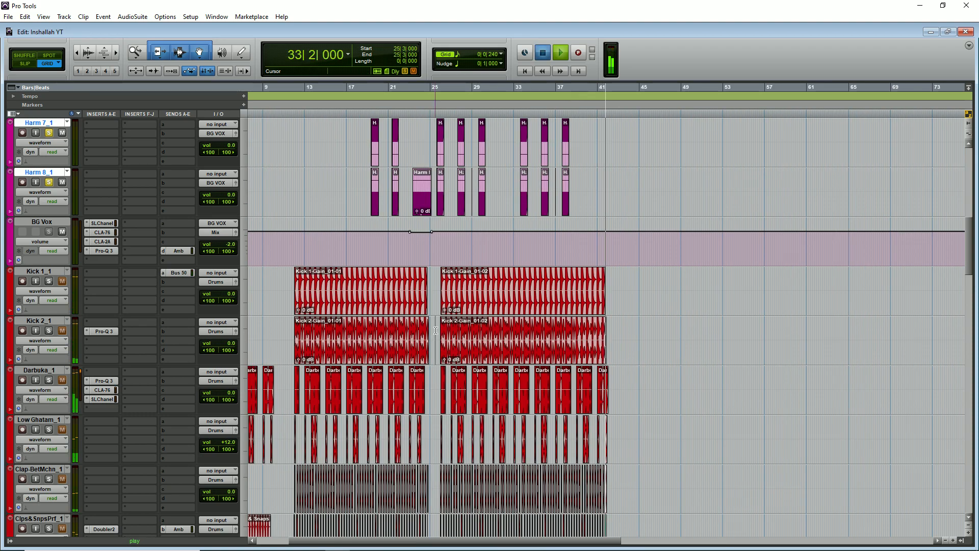
{"action": "left_click", "coordinate": [436, 327]}
{"action": "key", "text": "t"}
{"action": "key", "text": "t"}
{"action": "key", "text": "space"}
{"action": "key", "text": "ctrl+bracketleft"}
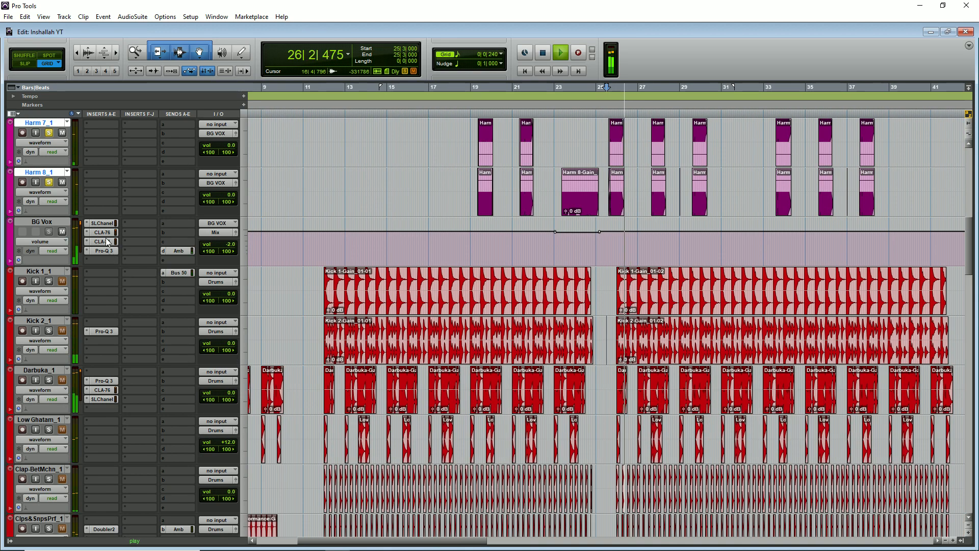
Inspect CLA-76, CLA-2A and the Pro-Q 3 EQ bands on BG Vox during playback, and close the plug-in.
{"action": "left_click", "coordinate": [102, 232]}
{"action": "left_click", "coordinate": [102, 242]}
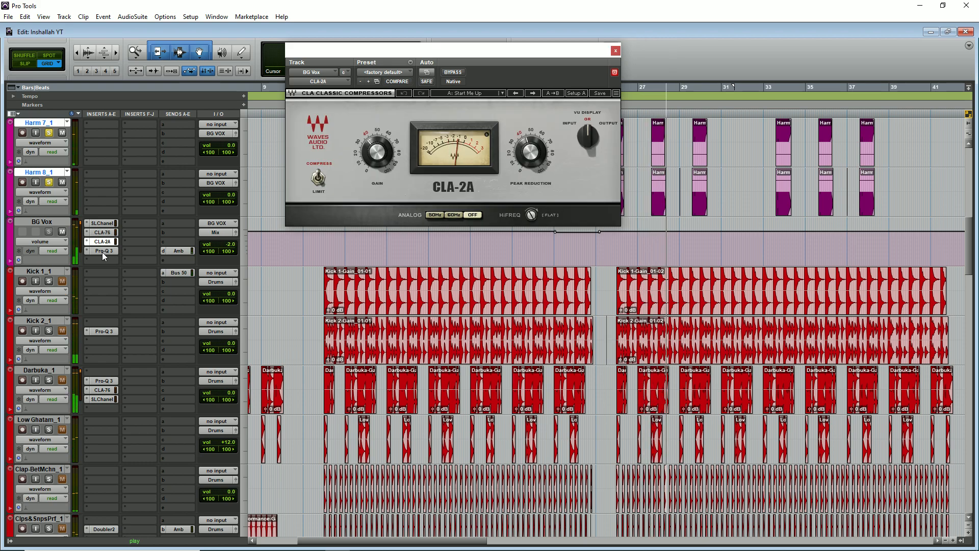
{"action": "left_click", "coordinate": [102, 251]}
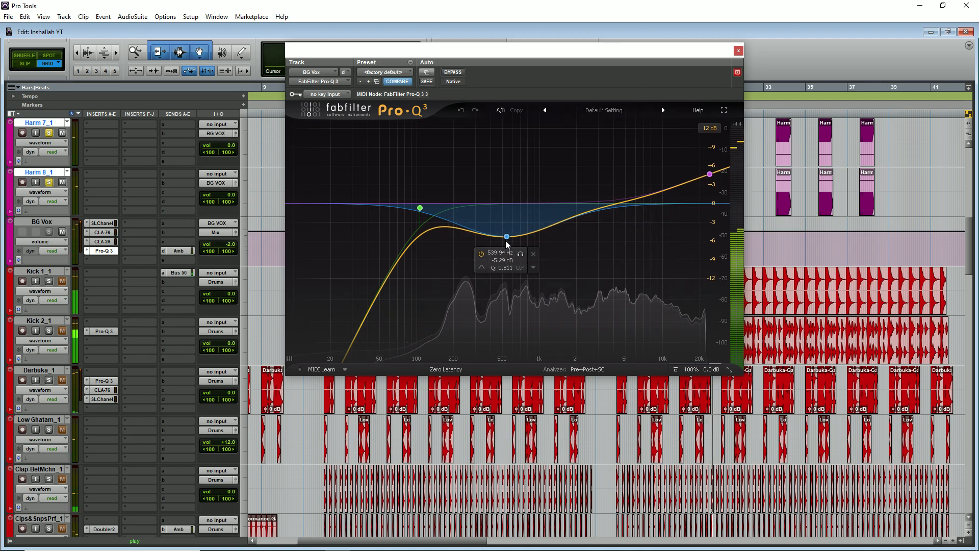
{"action": "left_click", "coordinate": [740, 51]}
Mute the Rverb track and toggle the solo on Lead VOX_1 during playback, and stop the transport.
{"action": "key", "text": "ctrl+bracketleft"}
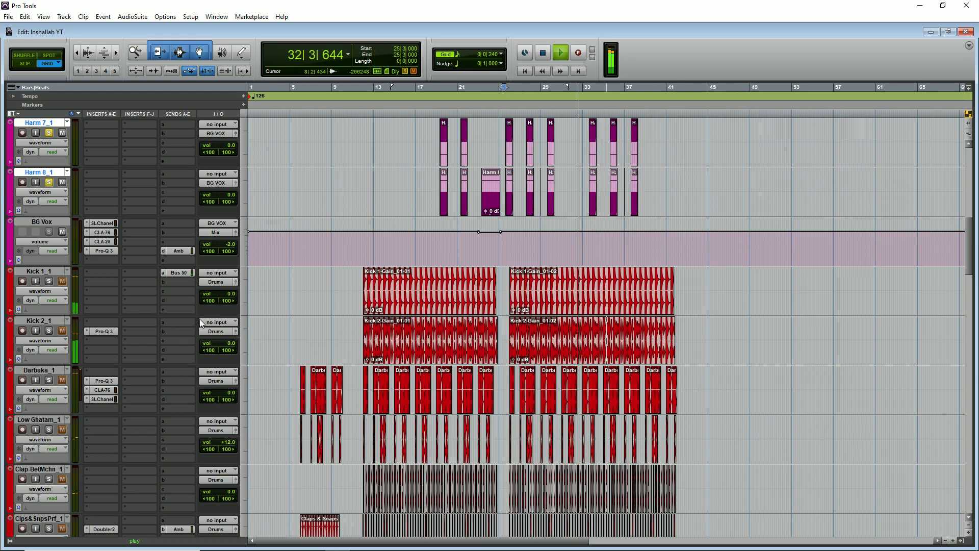
{"action": "key", "text": "ctrl+bracketleft"}
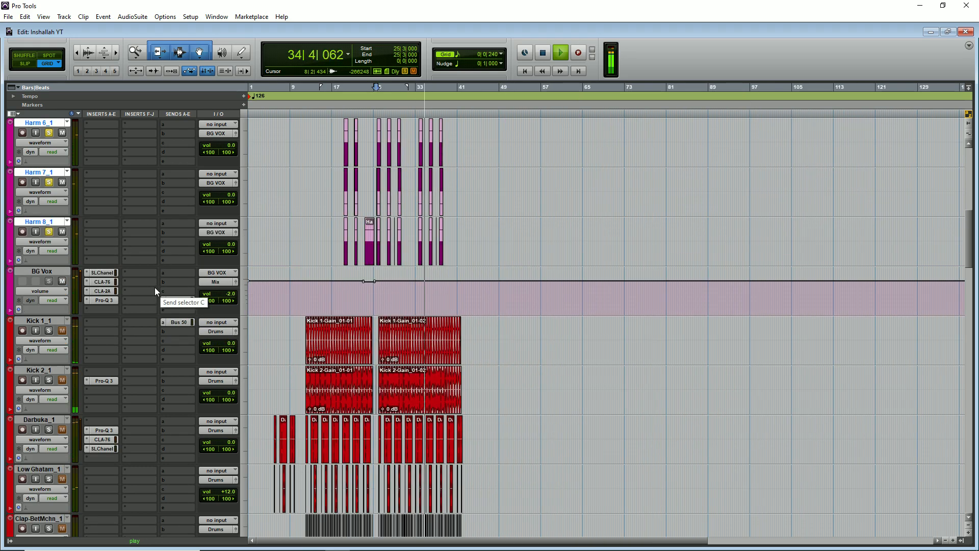
{"action": "scroll", "coordinate": [154, 286], "scroll_direction": "up", "scroll_amount": 6}
{"action": "scroll", "coordinate": [154, 287], "scroll_direction": "up", "scroll_amount": 4}
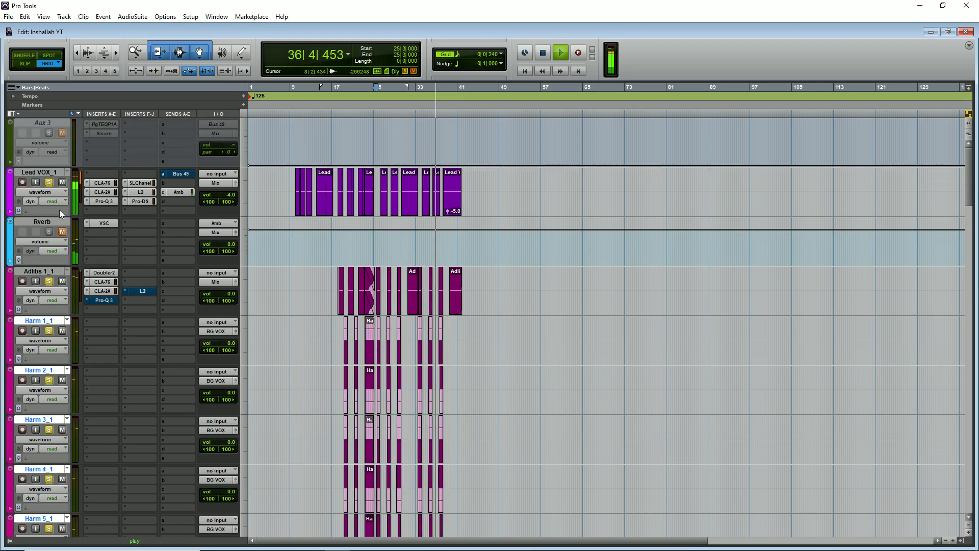
{"action": "left_click", "coordinate": [49, 183]}
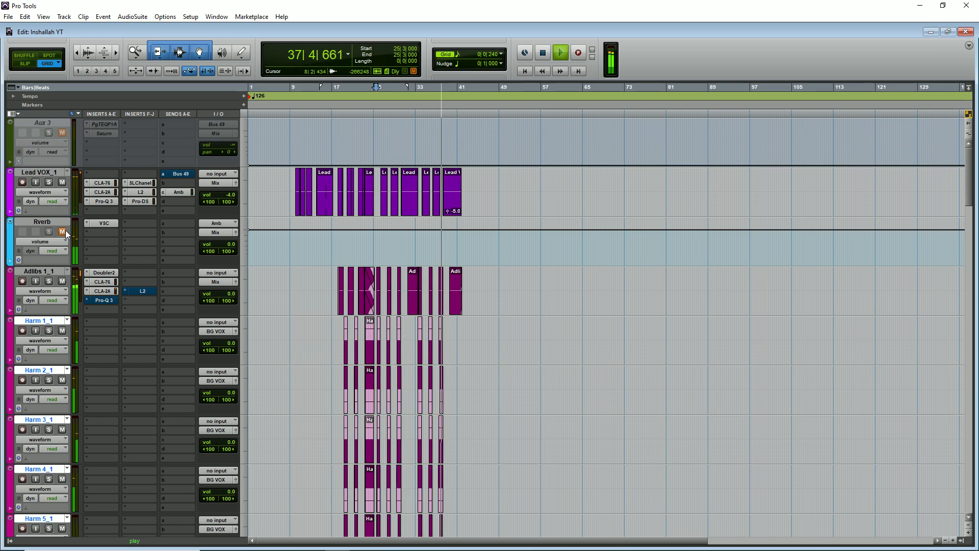
{"action": "key", "text": "space"}
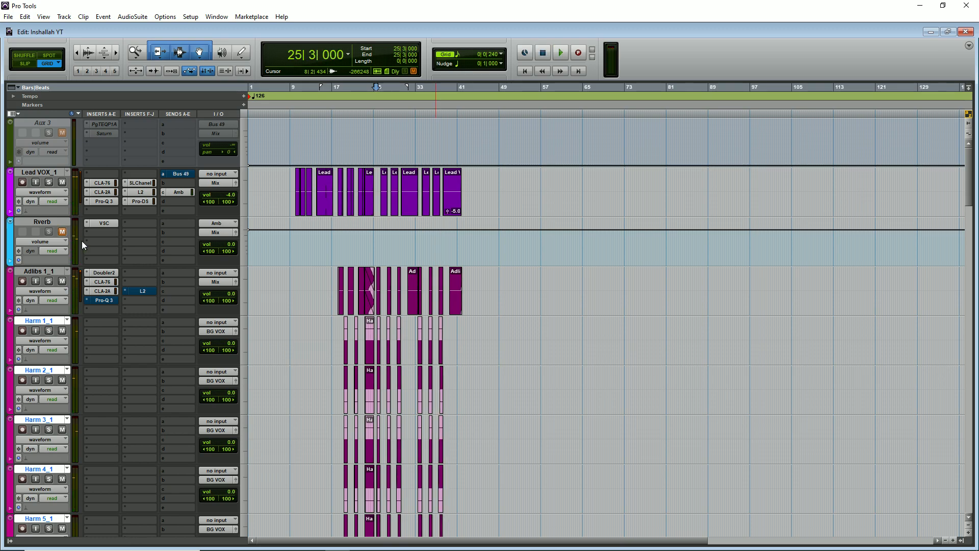
Play the vocals from 25|3|240, toggle the mute on Rverb to compare the reverb, and stop the transport.
{"action": "left_click", "coordinate": [404, 237]}
{"action": "key", "text": "ctrl+]"}
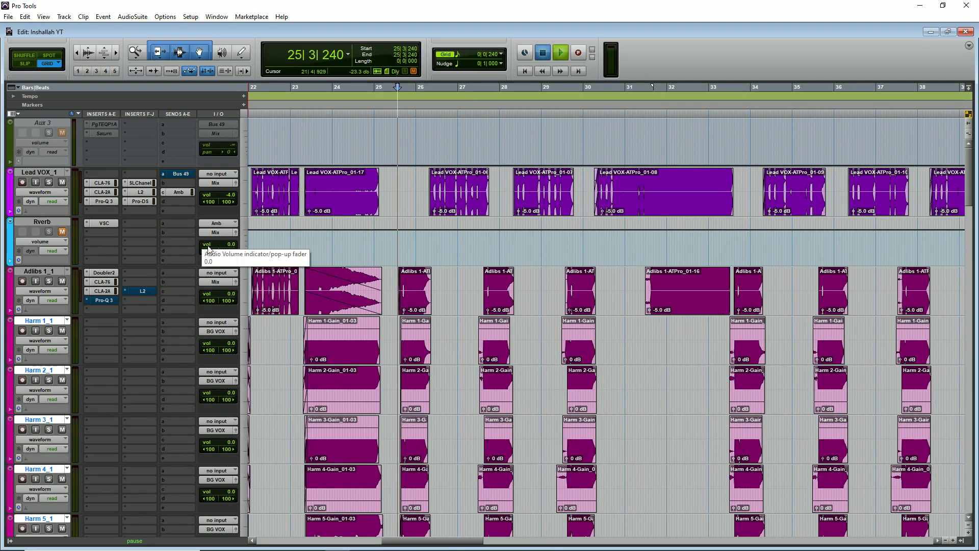
{"action": "key", "text": "space"}
{"action": "key", "text": "ctrl+["}
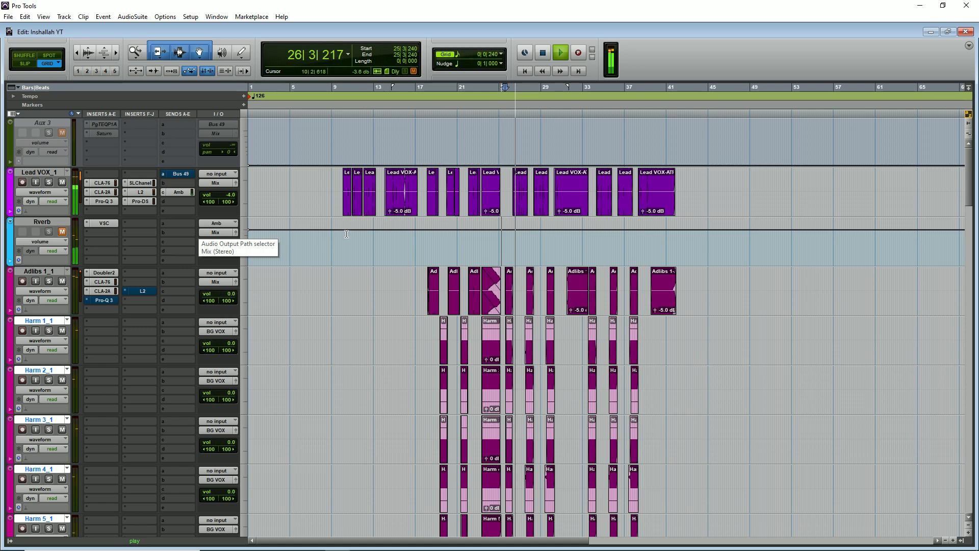
{"action": "key", "text": "ctrl+["}
{"action": "left_click", "coordinate": [61, 232]}
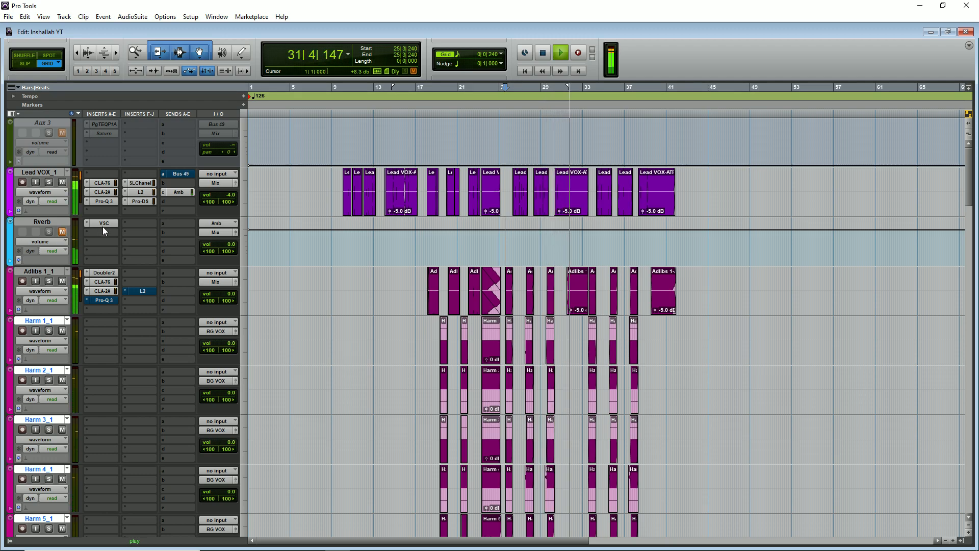
{"action": "key", "text": "space"}
Open the VSC reverb on Claps_1 and on Claps_1.dup1 to view their settings.
{"action": "scroll", "coordinate": [199, 286], "scroll_direction": "down", "scroll_amount": 15}
{"action": "scroll", "coordinate": [202, 300], "scroll_direction": "down", "scroll_amount": 2}
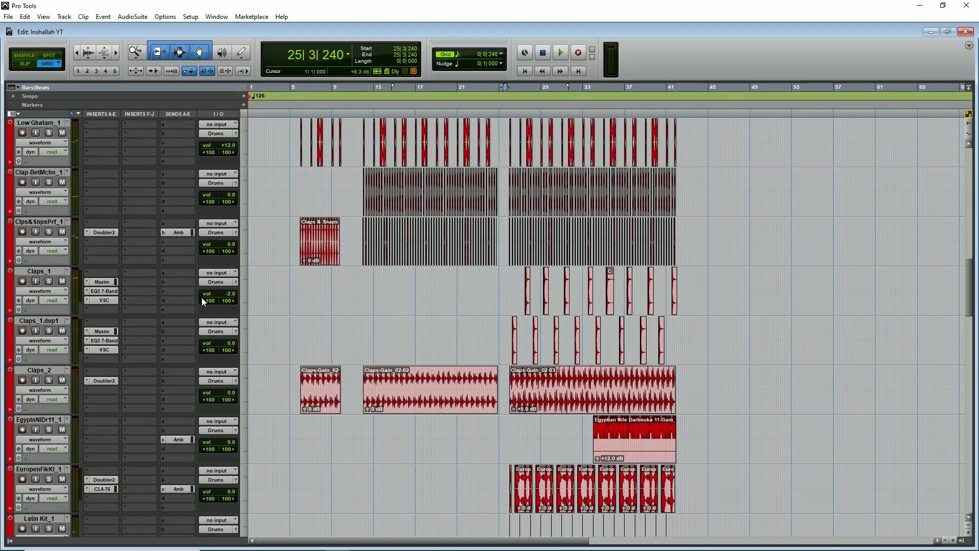
{"action": "left_click", "coordinate": [104, 301]}
{"action": "left_click", "coordinate": [98, 348]}
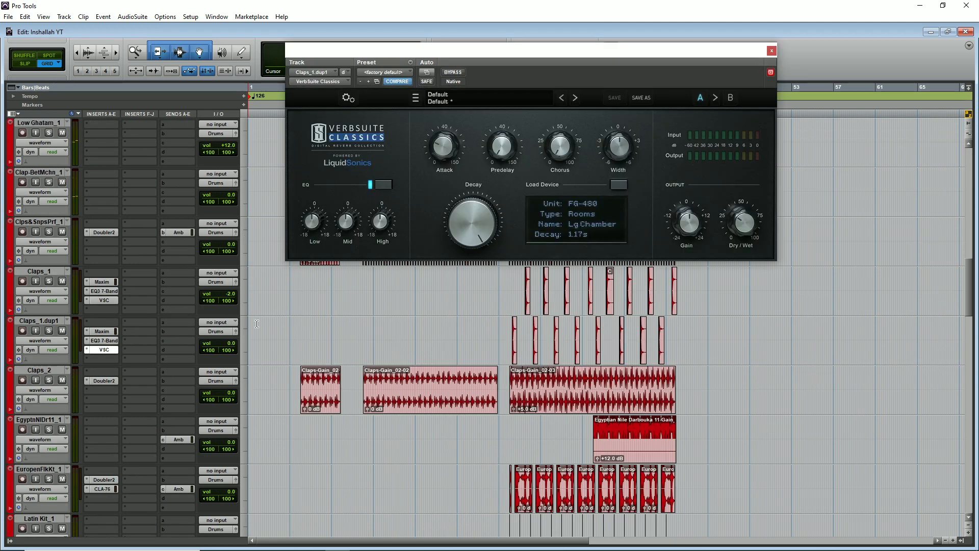
Take the L2 and Pro-Q 3 inserts on Adlibs 1_1 out of bypass and close the plug-in window.
{"action": "left_click", "coordinate": [105, 300]}
{"action": "scroll", "coordinate": [175, 308], "scroll_direction": "up", "scroll_amount": 10}
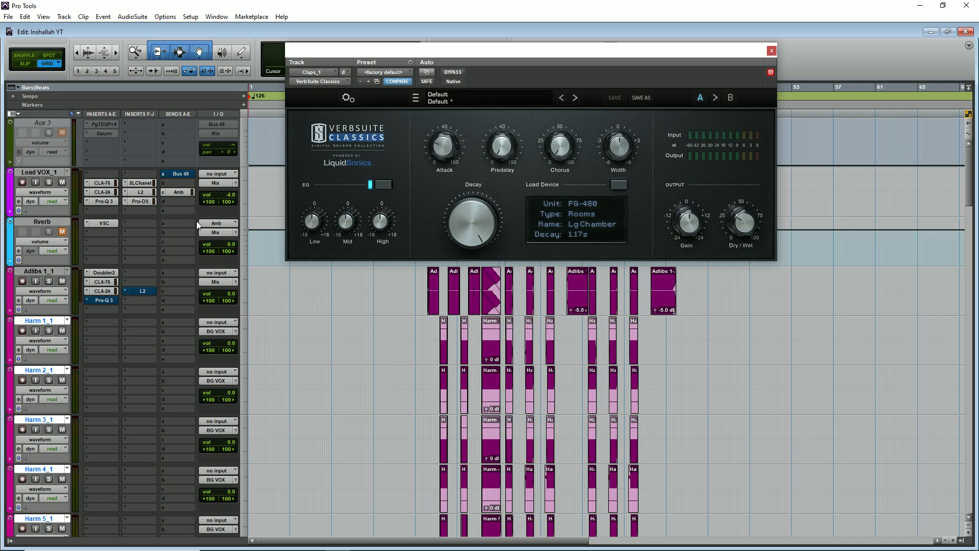
{"action": "left_click", "coordinate": [138, 291]}
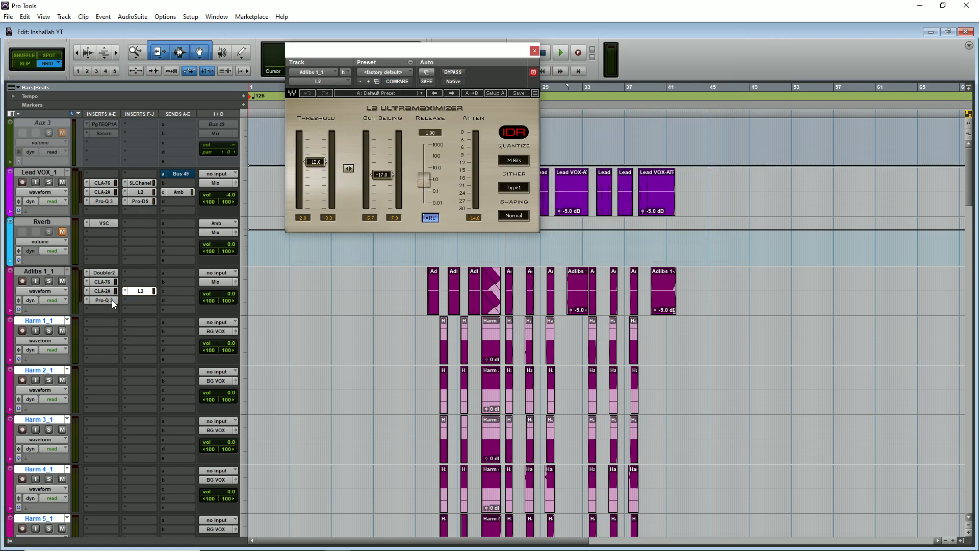
{"action": "left_click", "coordinate": [112, 300]}
{"action": "left_click", "coordinate": [738, 50]}
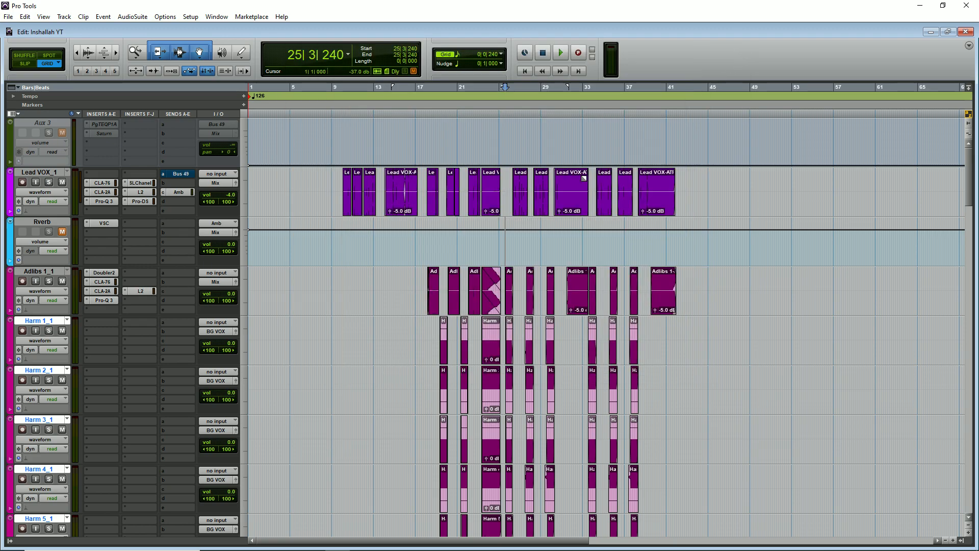
Play the vocals briefly, view the VSC reverb settings on the Rverb track, and close the plug-in.
{"action": "key", "text": "space"}
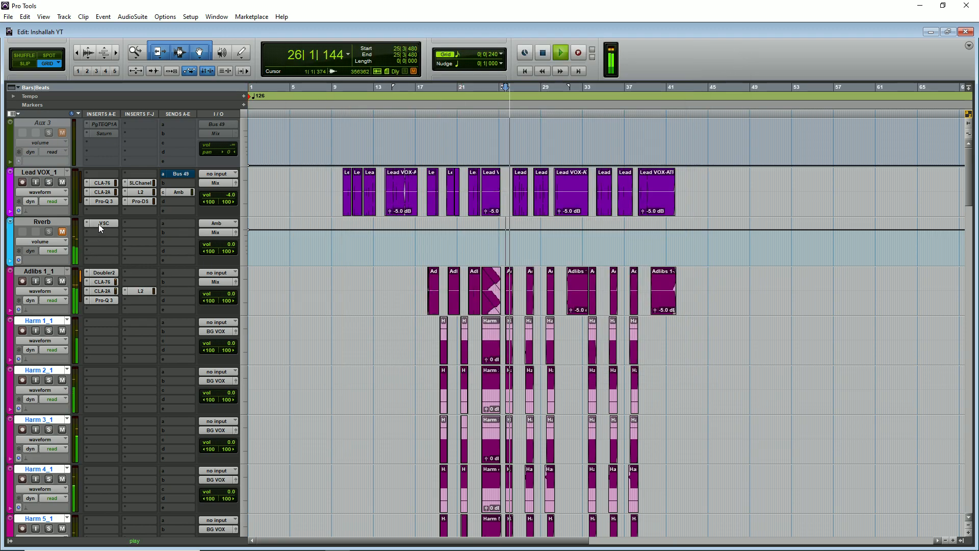
{"action": "key", "text": "space"}
{"action": "left_click", "coordinate": [103, 224]}
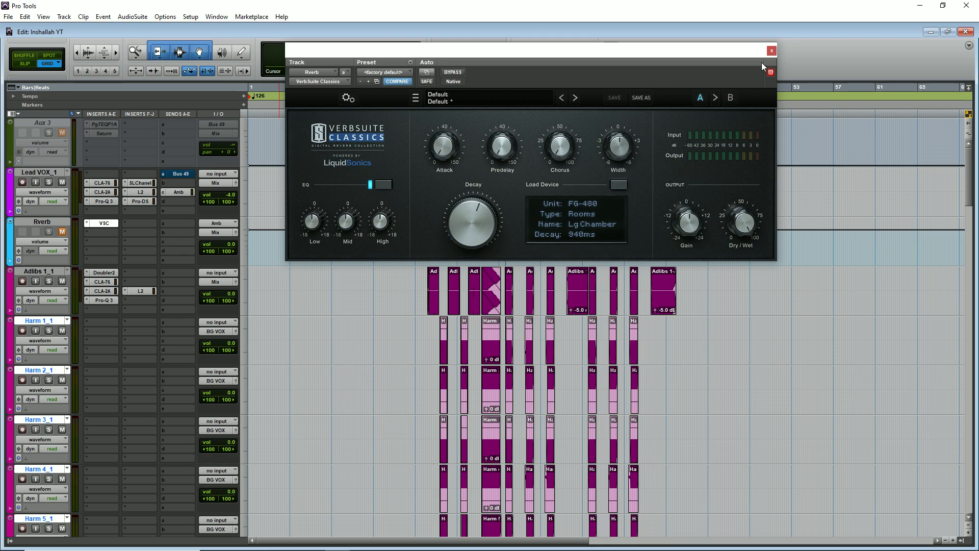
{"action": "left_click", "coordinate": [771, 50]}
Unmute the Rverb track, play the full mix, and stop the transport at the Master track.
{"action": "left_click", "coordinate": [62, 232]}
{"action": "key", "text": "space"}
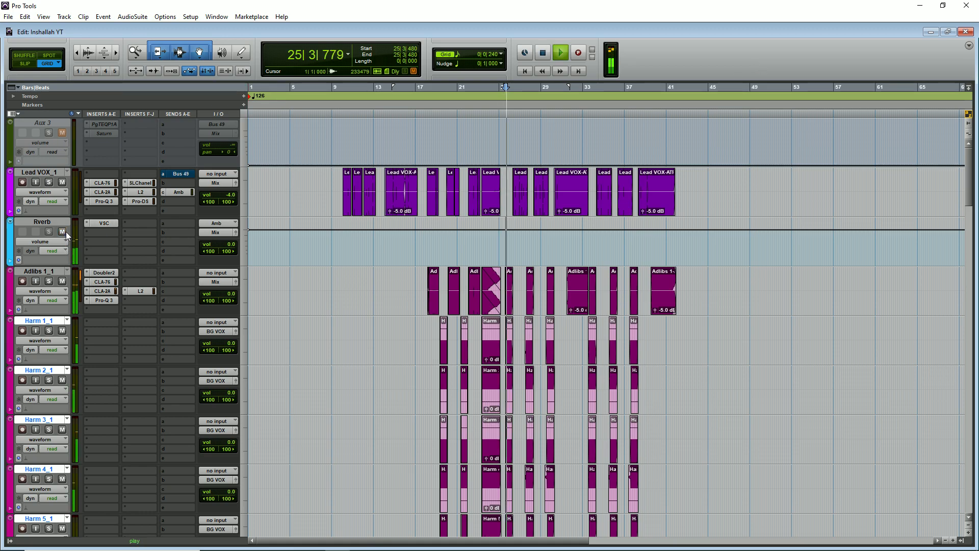
{"action": "left_click", "coordinate": [62, 232]}
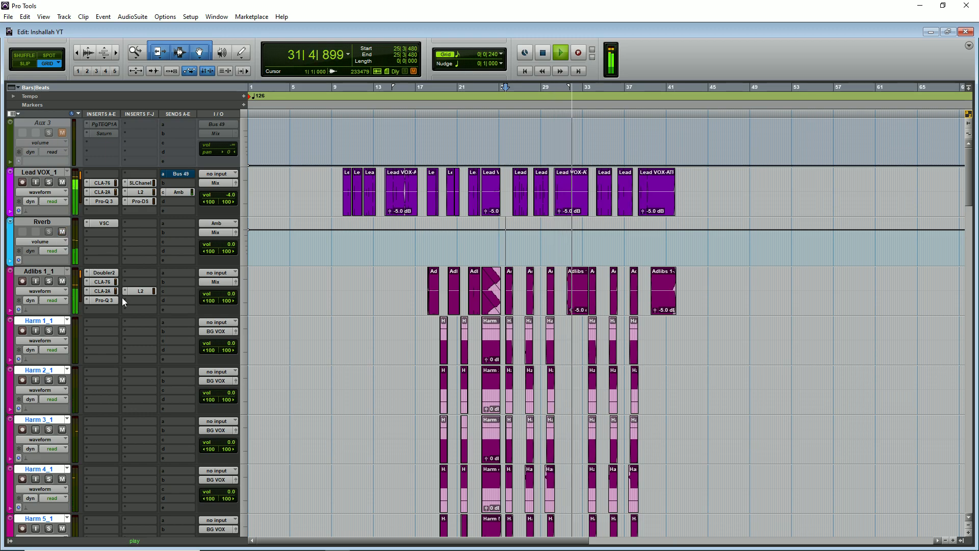
{"action": "scroll", "coordinate": [300, 345], "scroll_direction": "down", "scroll_amount": 10}
{"action": "scroll", "coordinate": [333, 366], "scroll_direction": "down", "scroll_amount": 20}
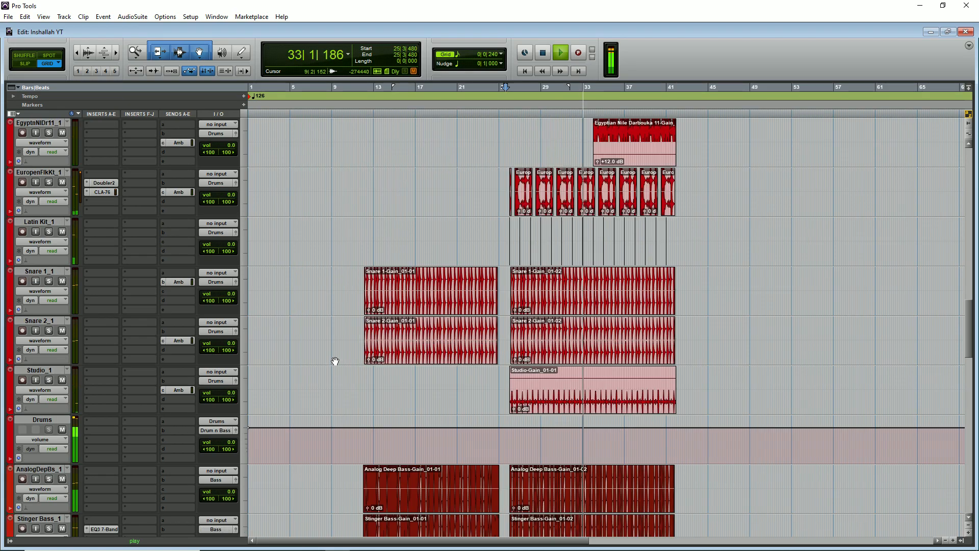
{"action": "scroll", "coordinate": [334, 357], "scroll_direction": "down", "scroll_amount": 8}
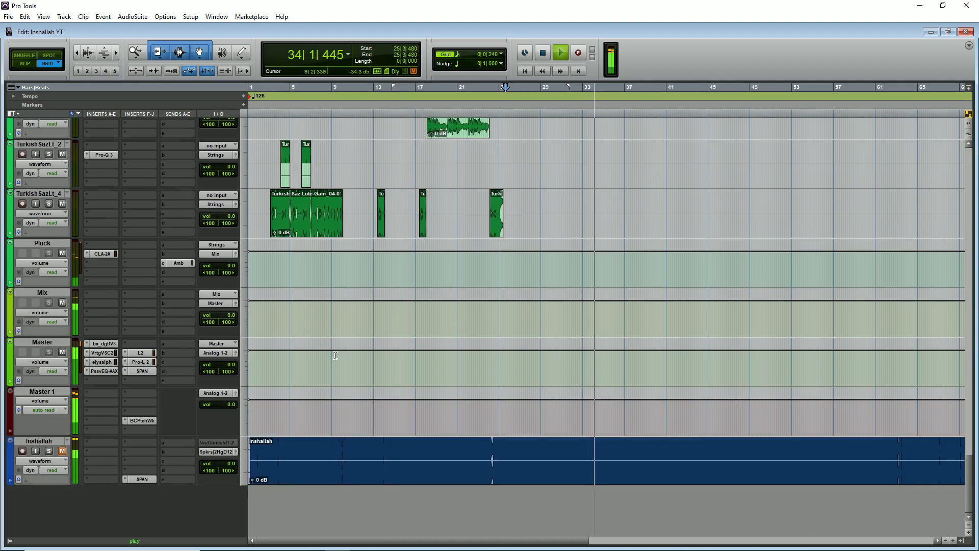
{"action": "key", "text": "space"}
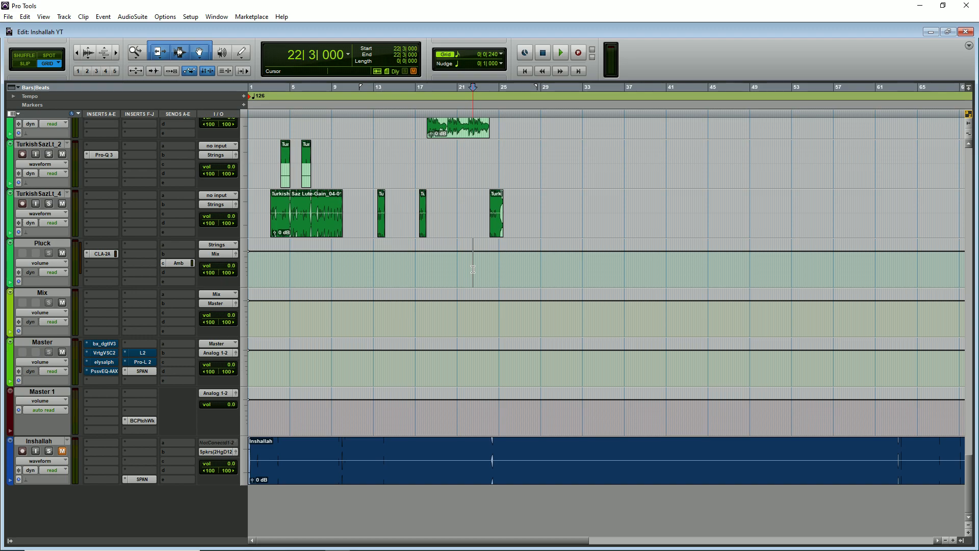
Activate bx_digital V3 on Master during playback from 19|4|000 and toggle its bypass to compare the sound.
{"action": "key", "text": "space"}
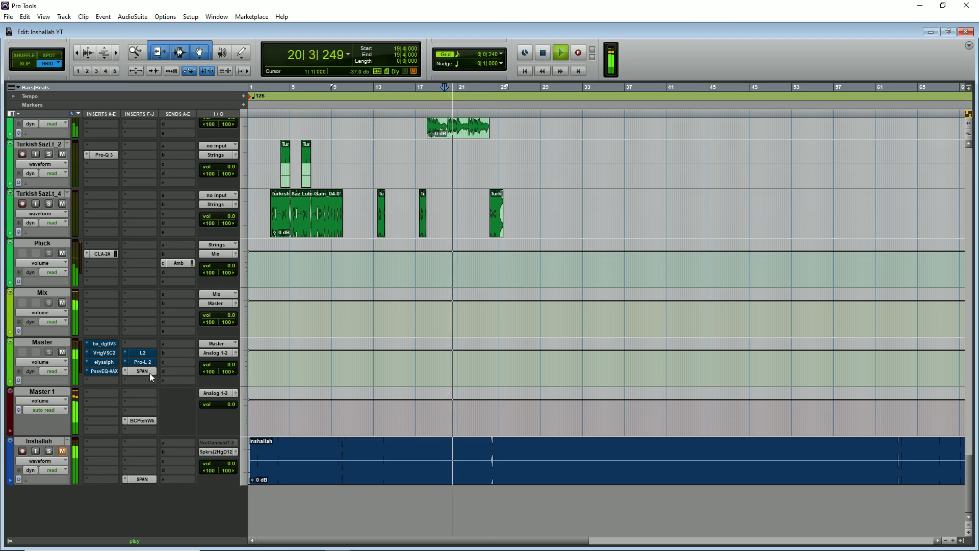
{"action": "left_click", "coordinate": [105, 344]}
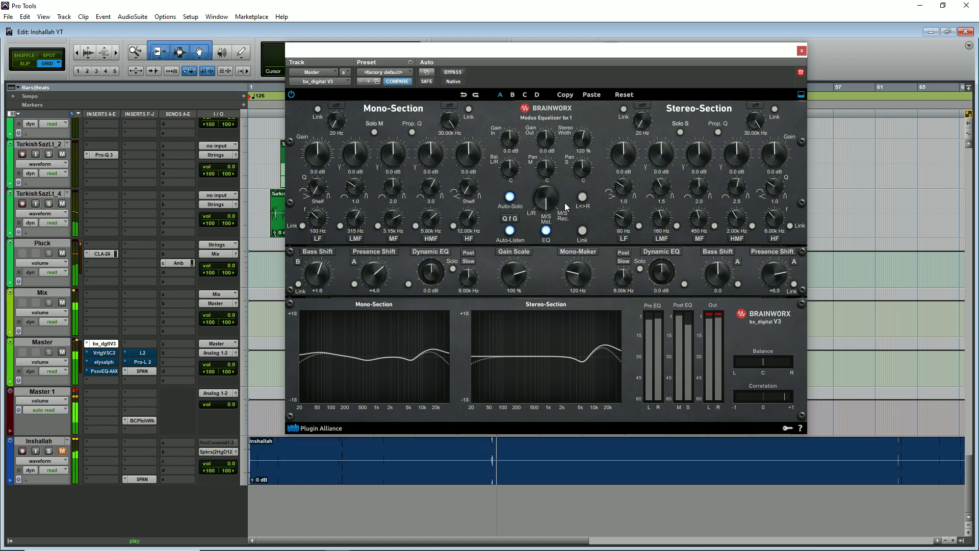
{"action": "left_click_drag", "start_coordinate": [603, 52], "coordinate": [623, 41]}
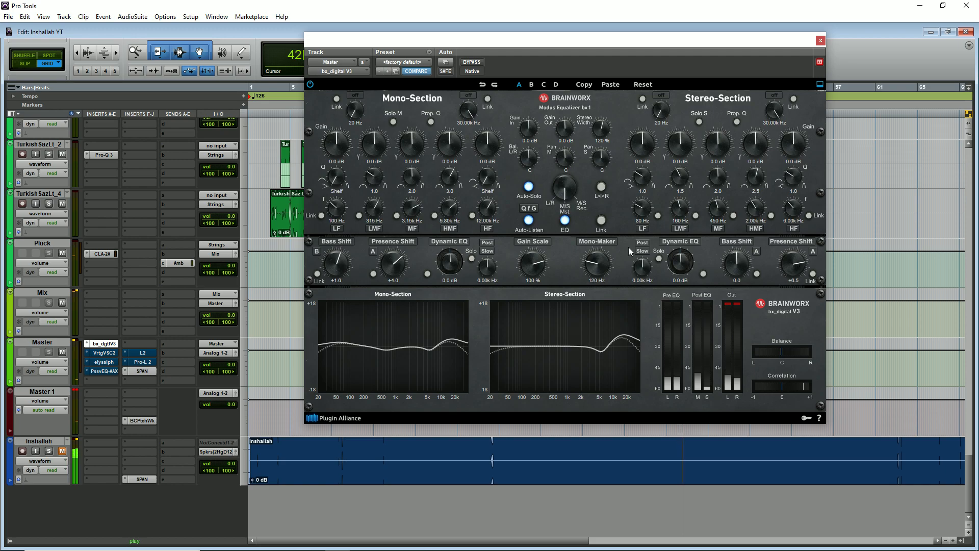
{"action": "left_click", "coordinate": [472, 63]}
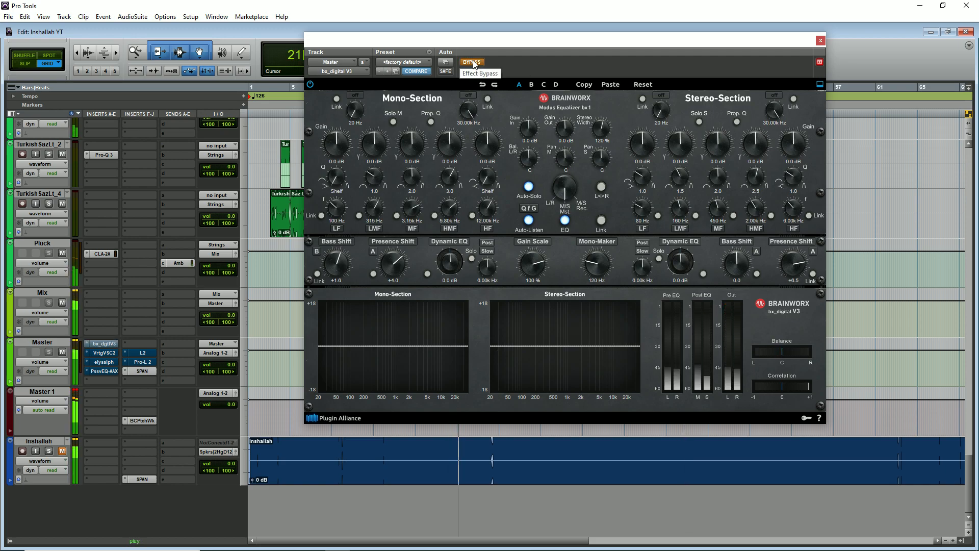
{"action": "left_click", "coordinate": [472, 63]}
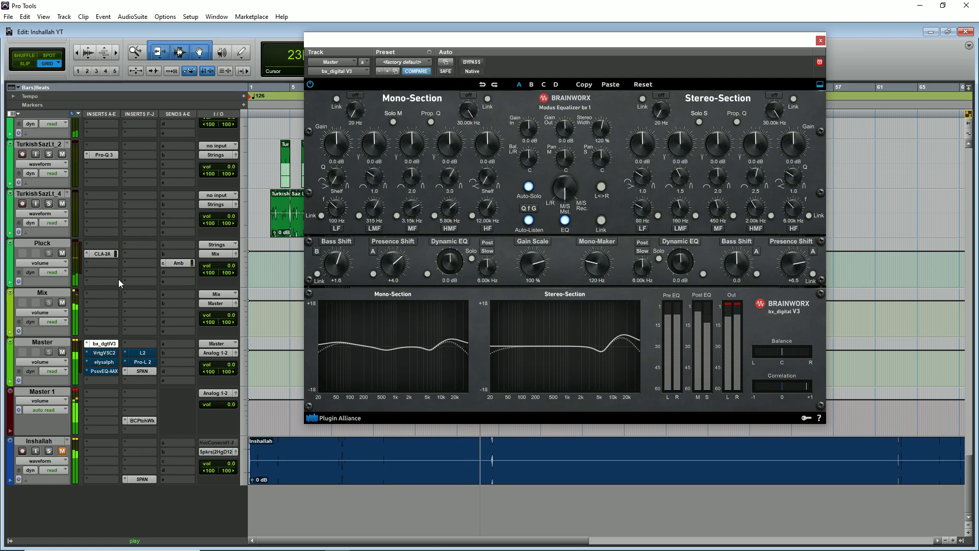
Activate the Vertigo VSC-2 compressor on Master and inspect its Ratio and Release controls.
{"action": "left_click", "coordinate": [108, 352]}
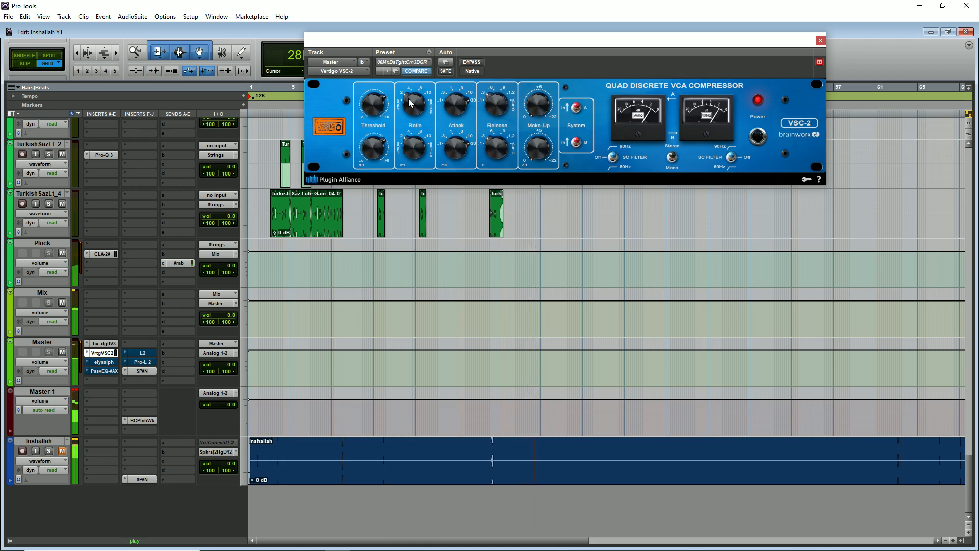
{"action": "mouse_move", "coordinate": [408, 104]}
{"action": "mouse_move", "coordinate": [502, 106]}
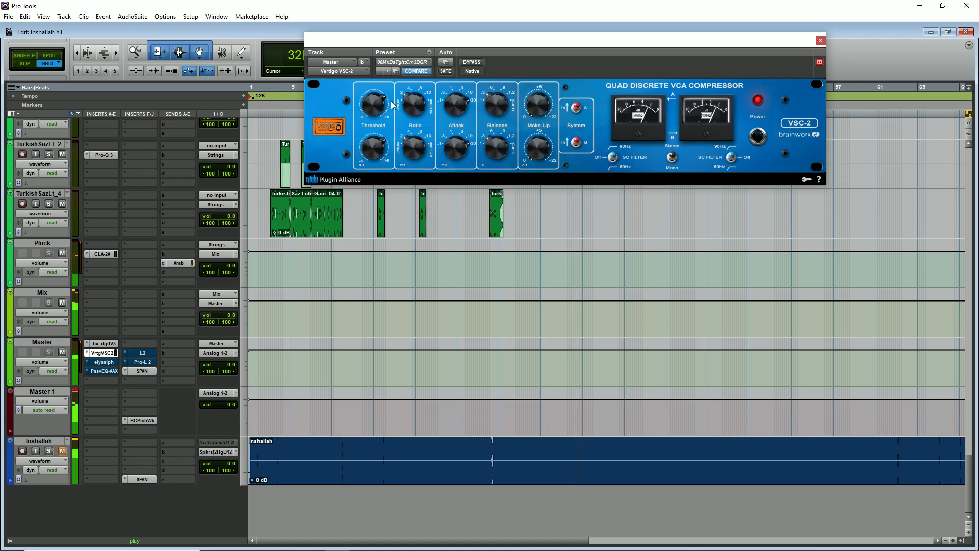
Activate the elysia alpha master compressor on Master, reposition its window, and stop the transport.
{"action": "left_click", "coordinate": [104, 362]}
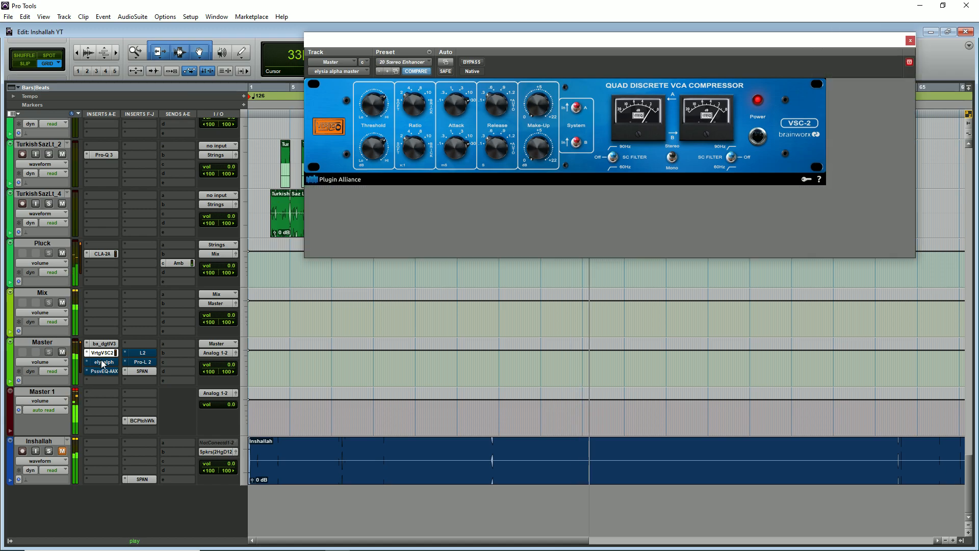
{"action": "left_click", "coordinate": [471, 63]}
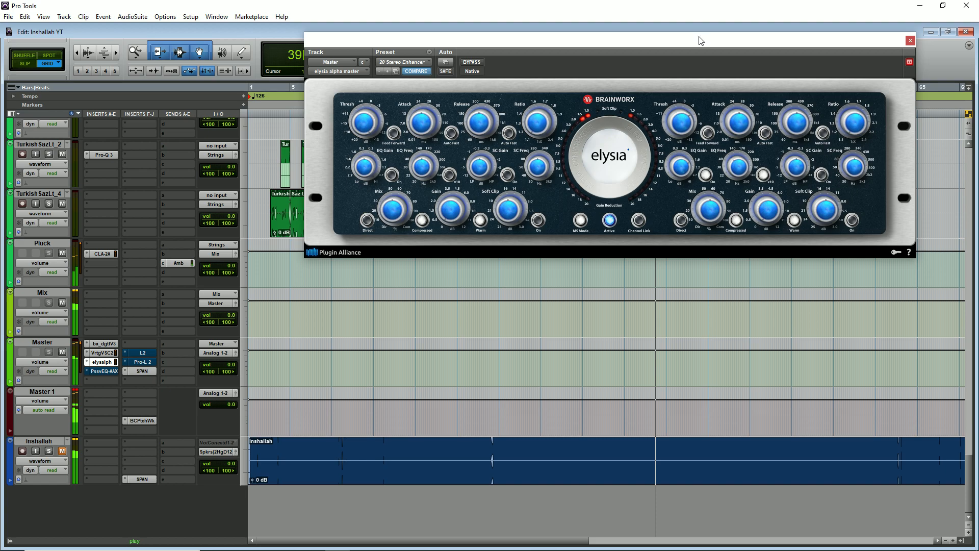
{"action": "left_click_drag", "start_coordinate": [703, 39], "coordinate": [687, 82]}
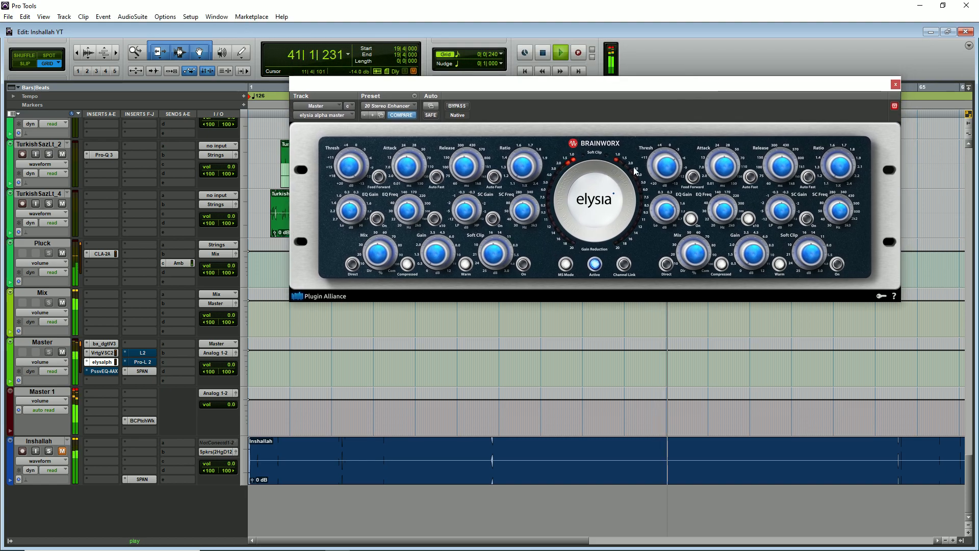
{"action": "key", "text": "space"}
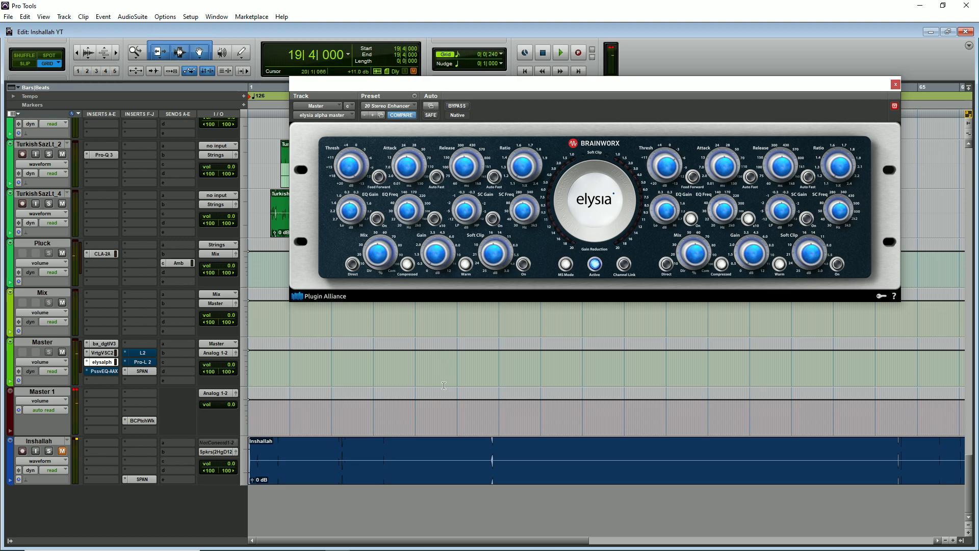
Play the mix from 19|4|000, inspect the elysia alpha master's Mix, Attack and Release controls, and close the plug-in.
{"action": "left_click", "coordinate": [466, 354]}
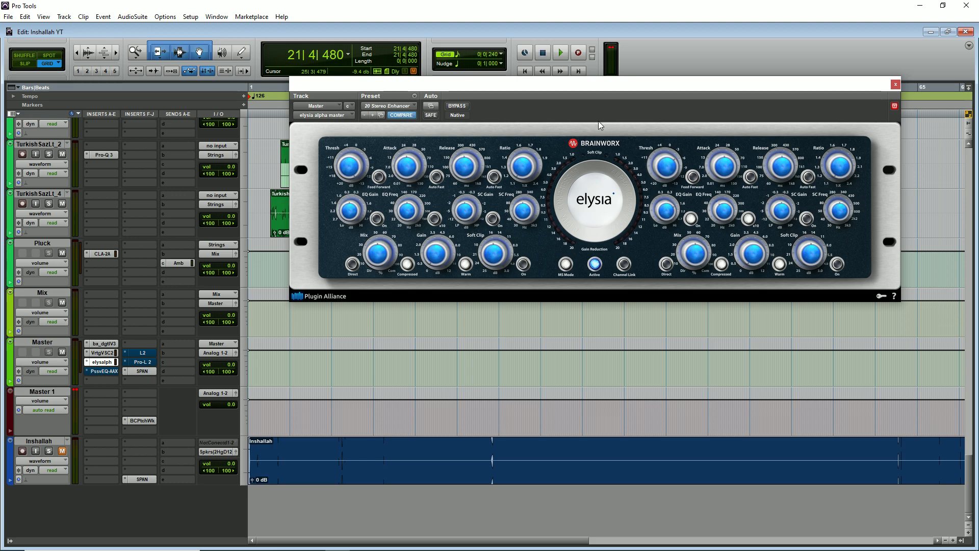
{"action": "left_click_drag", "start_coordinate": [583, 96], "coordinate": [657, 266]}
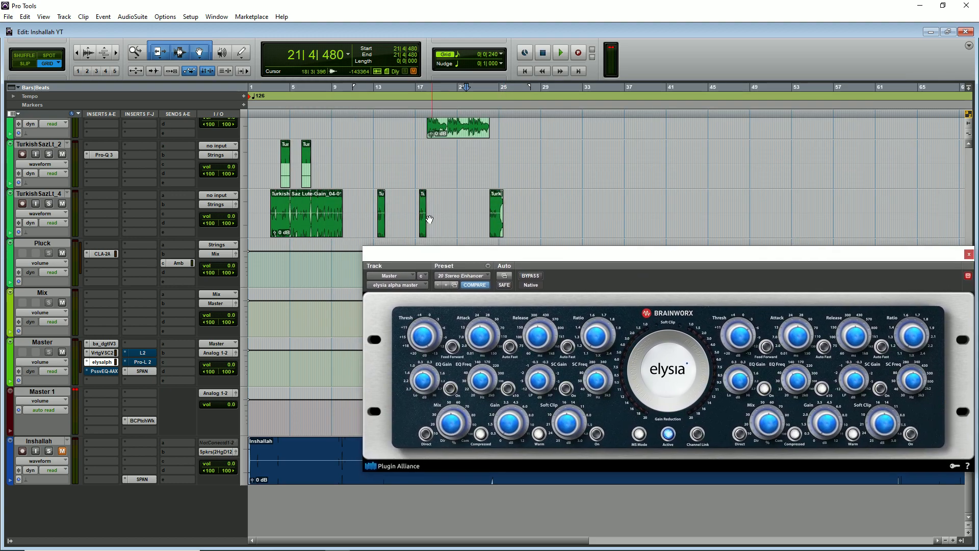
{"action": "key", "text": "space"}
{"action": "left_click_drag", "start_coordinate": [565, 253], "coordinate": [491, 110]}
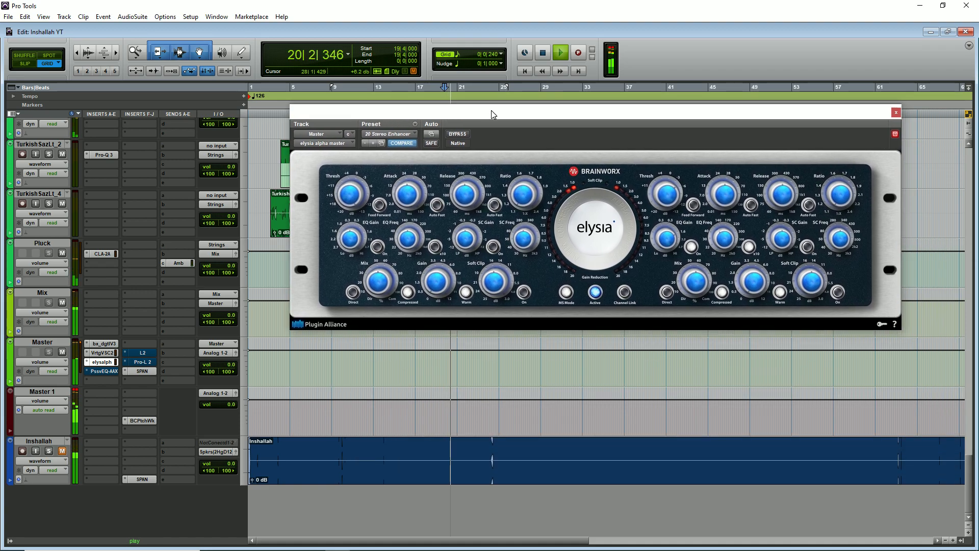
{"action": "mouse_move", "coordinate": [378, 279]}
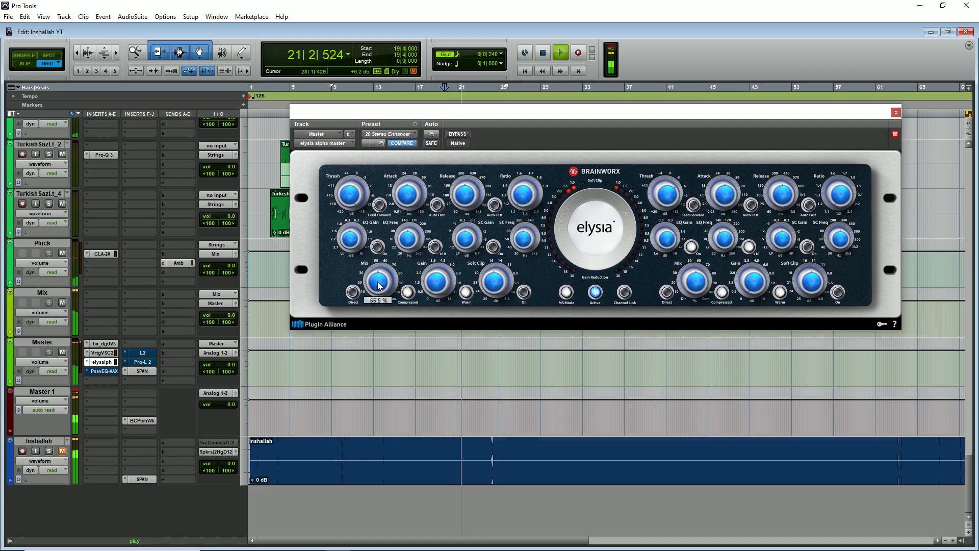
{"action": "mouse_move", "coordinate": [379, 274]}
{"action": "left_mouse_down"}
{"action": "mouse_move", "coordinate": [388, 195]}
{"action": "mouse_move", "coordinate": [374, 311]}
{"action": "mouse_move", "coordinate": [382, 365]}
{"action": "mouse_move", "coordinate": [380, 286]}
{"action": "left_mouse_up"}
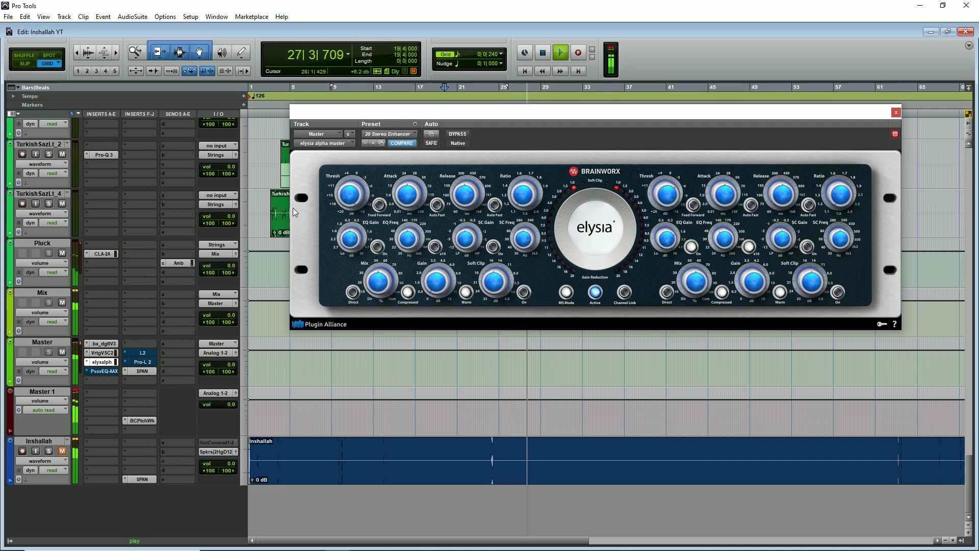
{"action": "mouse_move", "coordinate": [408, 194]}
{"action": "mouse_move", "coordinate": [460, 199]}
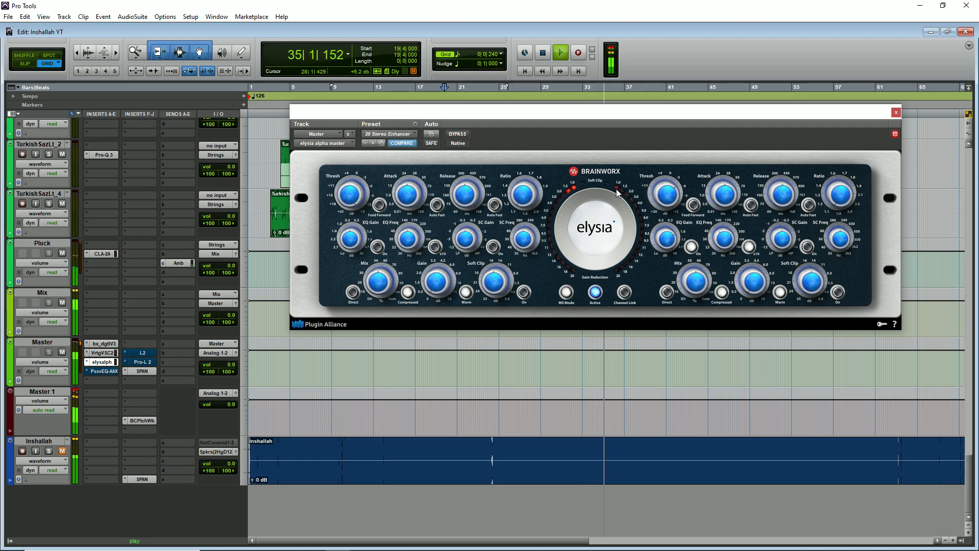
{"action": "left_click", "coordinate": [896, 113]}
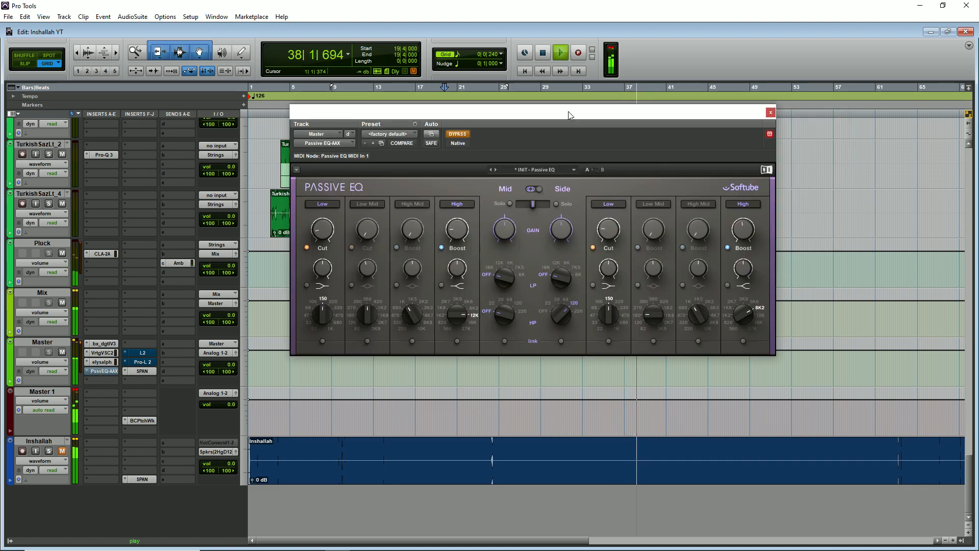
Take Passive EQ on Master out of bypass and inspect its low and high gains for mid and side.
{"action": "left_click_drag", "start_coordinate": [568, 112], "coordinate": [594, 115]}
{"action": "left_click", "coordinate": [488, 136]}
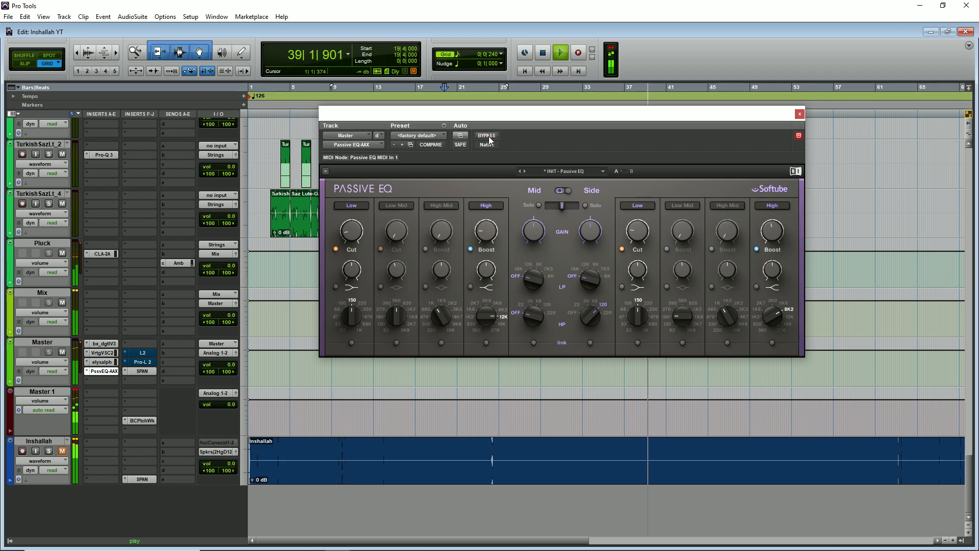
{"action": "mouse_move", "coordinate": [350, 224]}
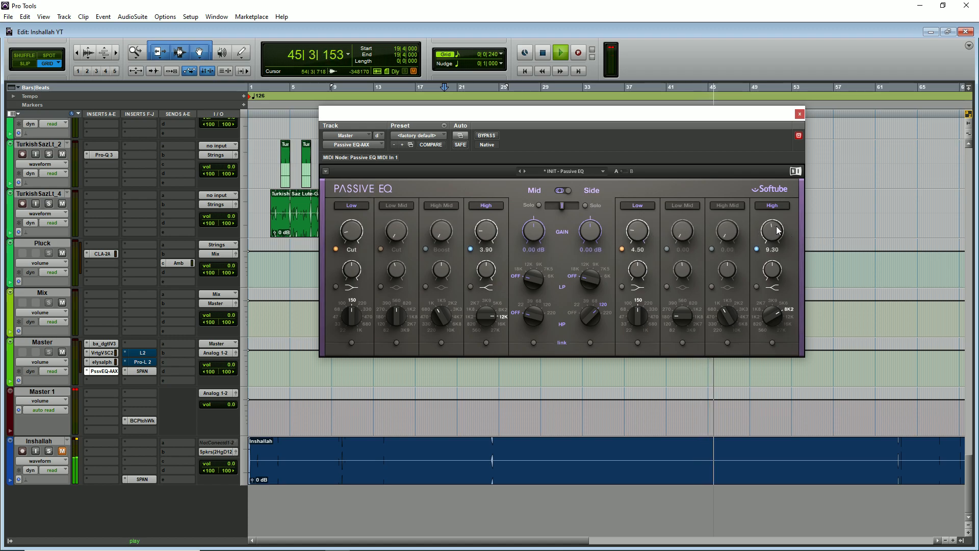
Play the mix from 25|1|000 to hear the Passive EQ, and close the plug-in.
{"action": "key", "text": "space"}
{"action": "left_click", "coordinate": [499, 373]}
{"action": "key", "text": "space"}
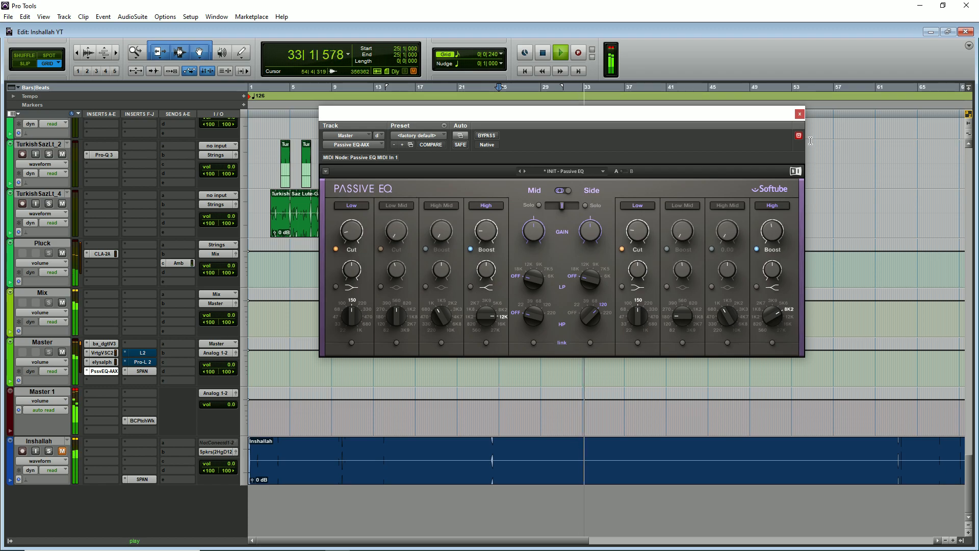
{"action": "left_click", "coordinate": [800, 113]}
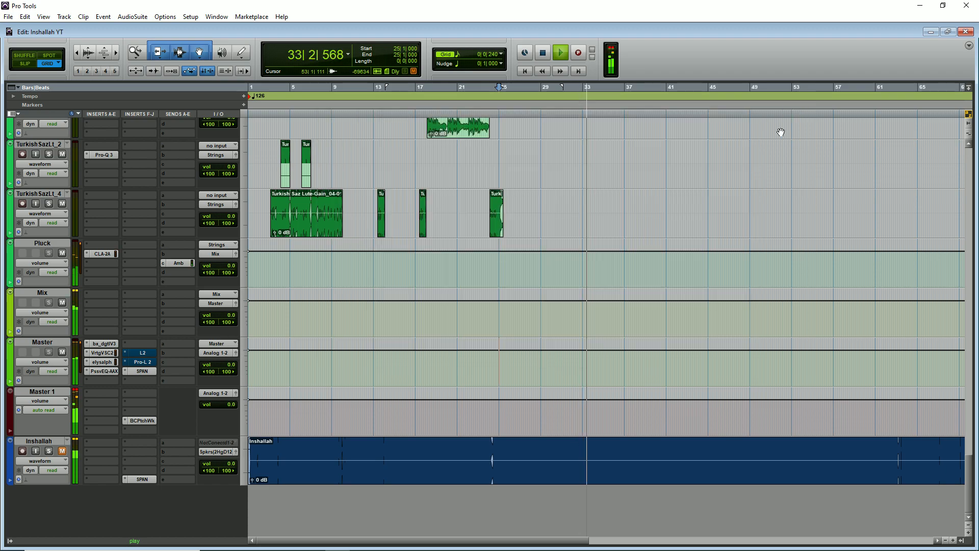
Activate the L2 limiter on Master, move its window aside, and play the mix from 21|3|720.
{"action": "left_click", "coordinate": [145, 353]}
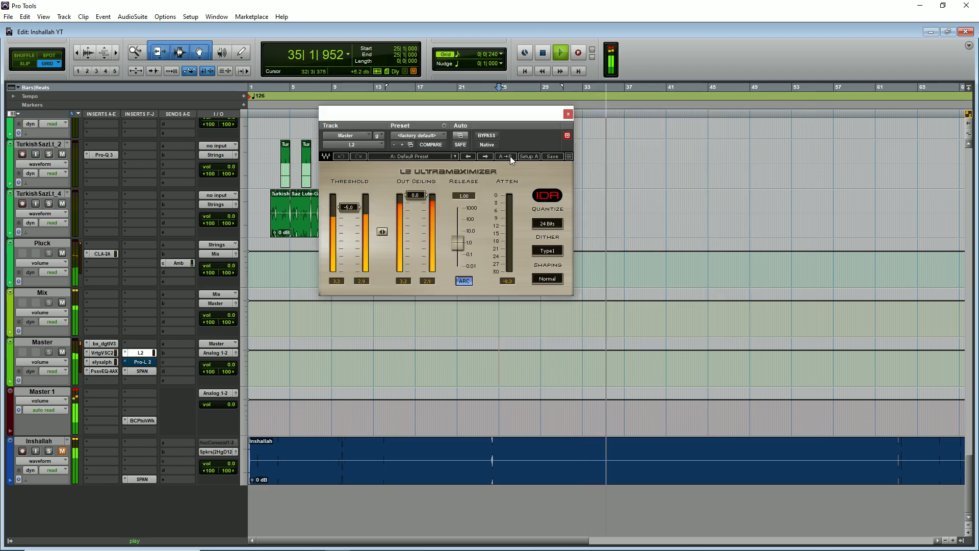
{"action": "left_click_drag", "start_coordinate": [468, 112], "coordinate": [783, 79]}
{"action": "key", "text": "space"}
{"action": "left_click", "coordinate": [464, 271]}
{"action": "key", "text": "t"}
{"action": "key", "text": "t"}
{"action": "key", "text": "space"}
{"action": "scroll", "coordinate": [516, 289], "scroll_direction": "up", "scroll_amount": 3}
{"action": "key", "text": "r"}
{"action": "key", "text": "r"}
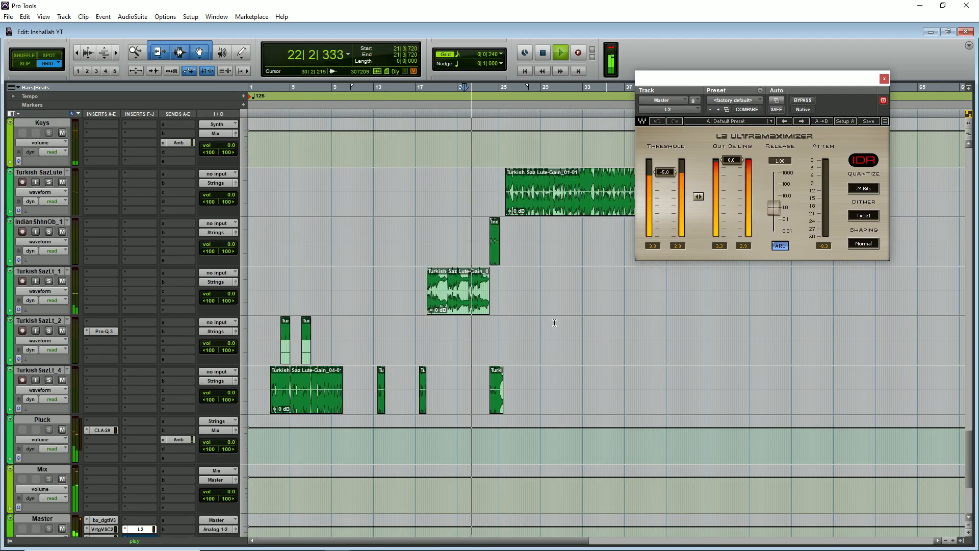
Restart playback of the mix from 24|3|720 with the L2 limiter open.
{"action": "key", "text": "space"}
{"action": "left_click", "coordinate": [496, 279]}
{"action": "key", "text": "space"}
{"action": "key", "text": "t"}
{"action": "key", "text": "t"}
{"action": "key", "text": "r"}
{"action": "key", "text": "r"}
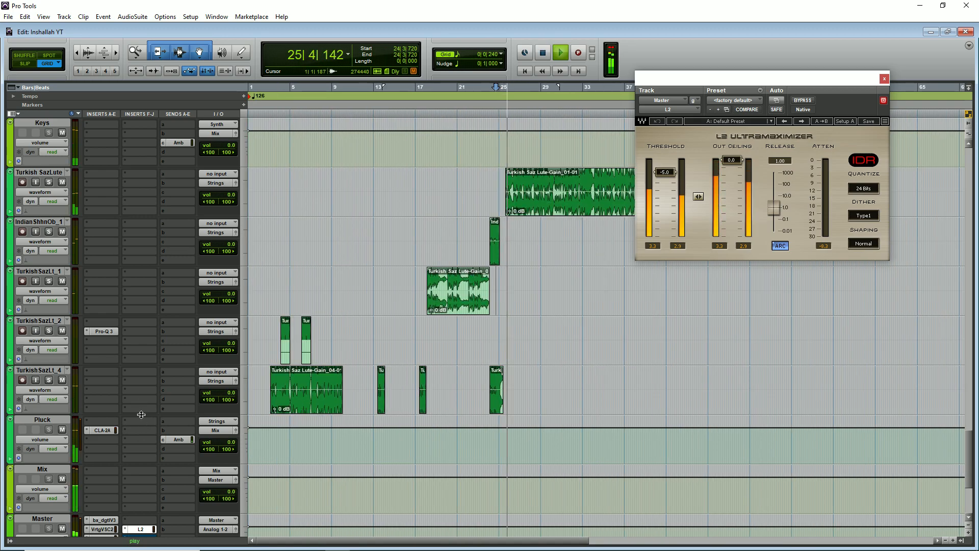
Activate the Pro-L 2 limiter on Master, inspect it during playback, then close it and stop the transport.
{"action": "scroll", "coordinate": [142, 415], "scroll_direction": "down", "scroll_amount": 3}
{"action": "left_click", "coordinate": [144, 362]}
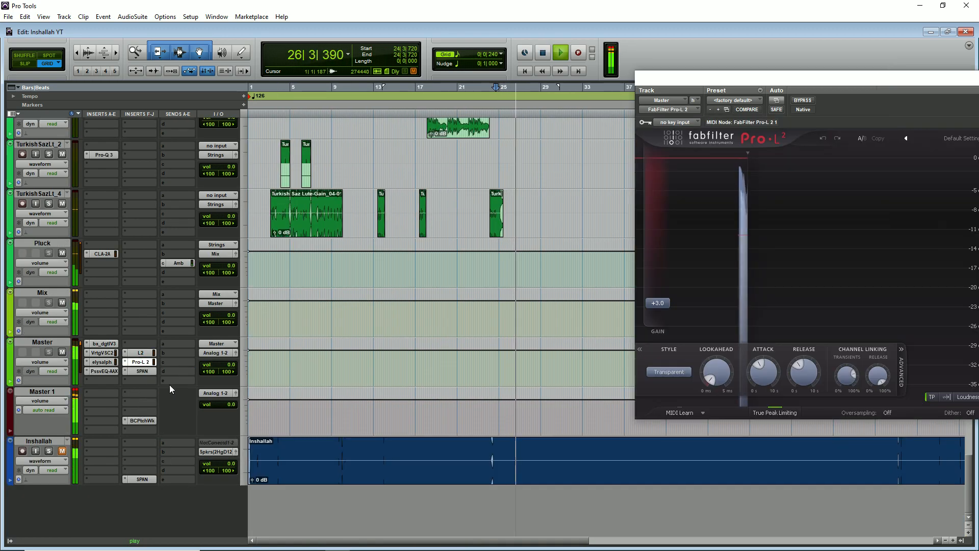
{"action": "left_click_drag", "start_coordinate": [926, 81], "coordinate": [577, 90]}
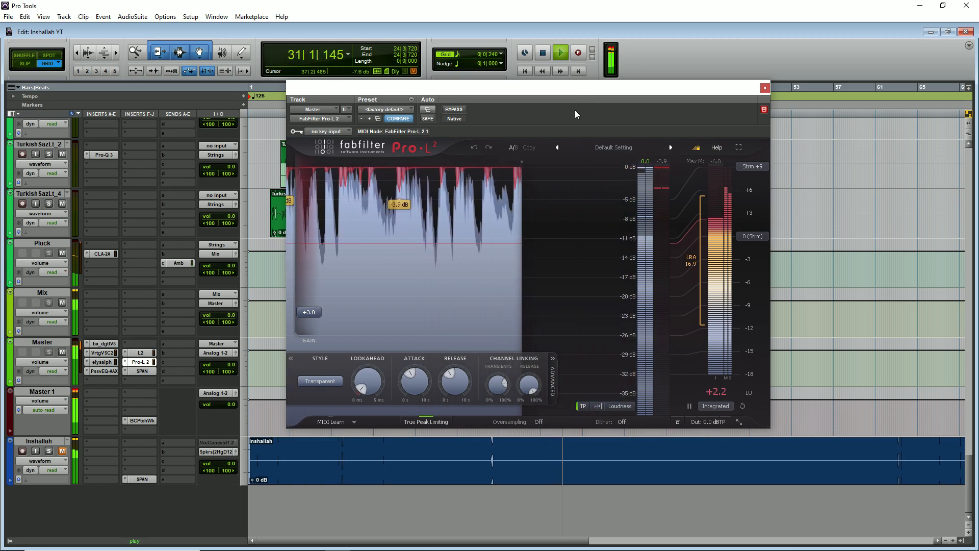
{"action": "left_click", "coordinate": [765, 89]}
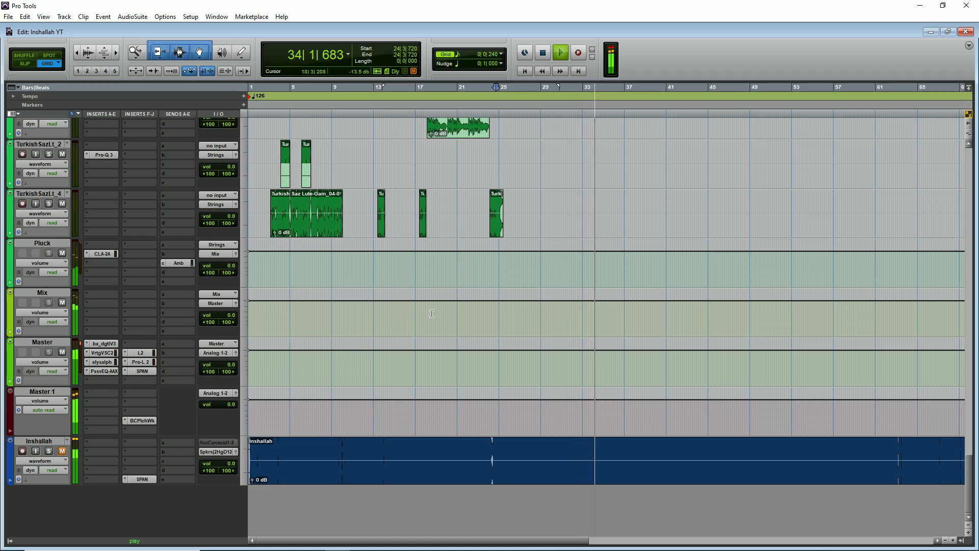
{"action": "scroll", "coordinate": [437, 315], "scroll_direction": "up", "scroll_amount": 1}
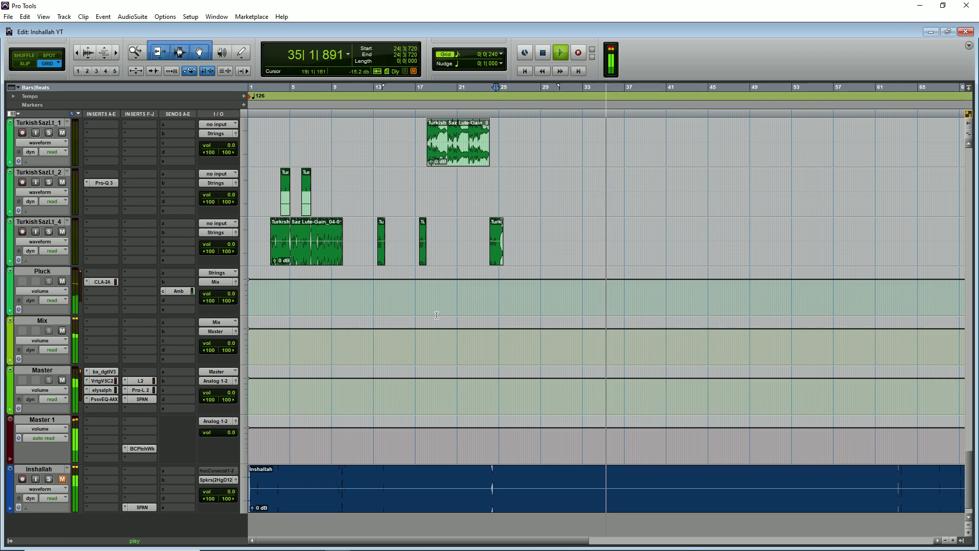
{"action": "key", "text": "space"}
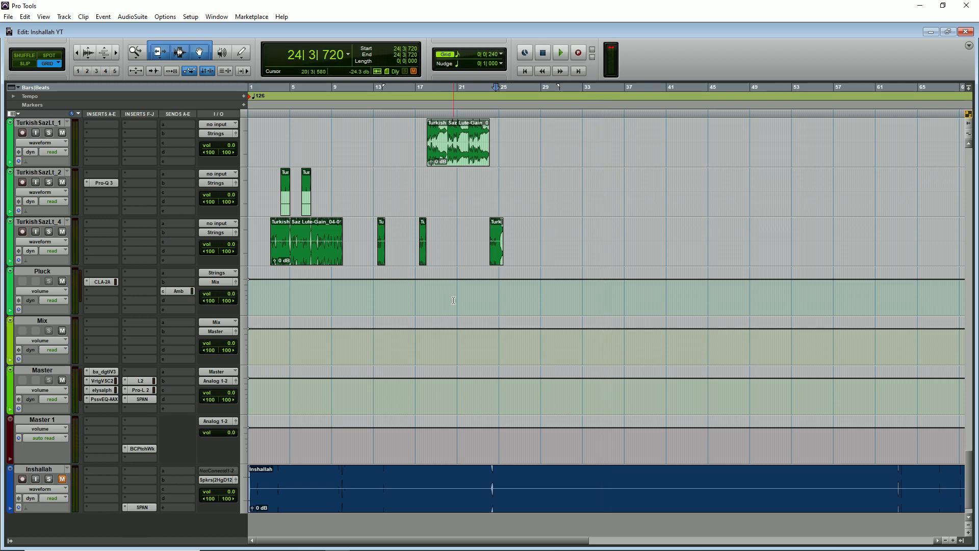